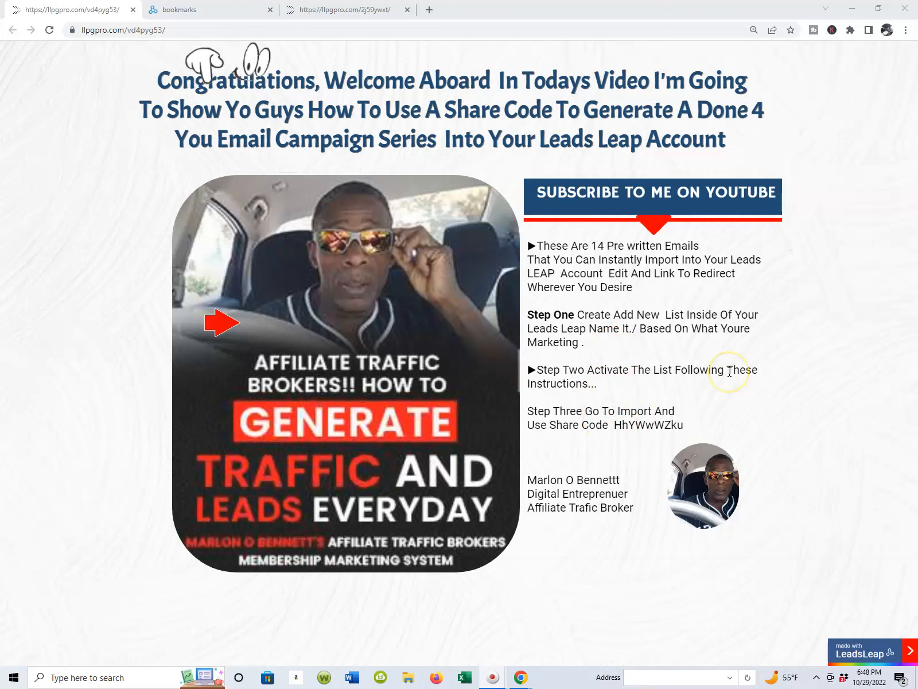
Step: Highlight the share code given in step three of the import instructions
click(647, 429)
double_click(648, 428)
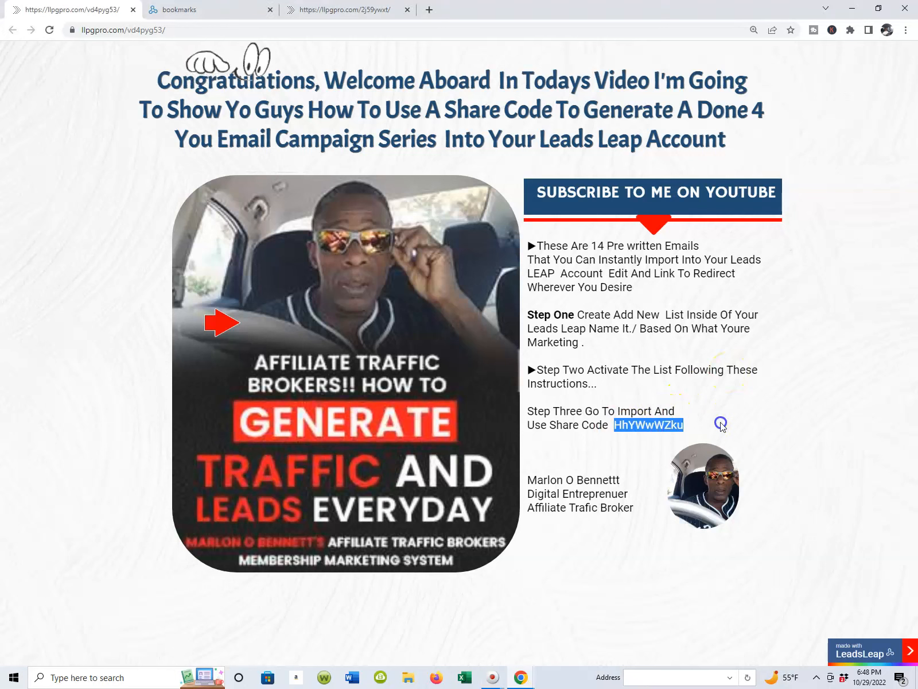
click(721, 424)
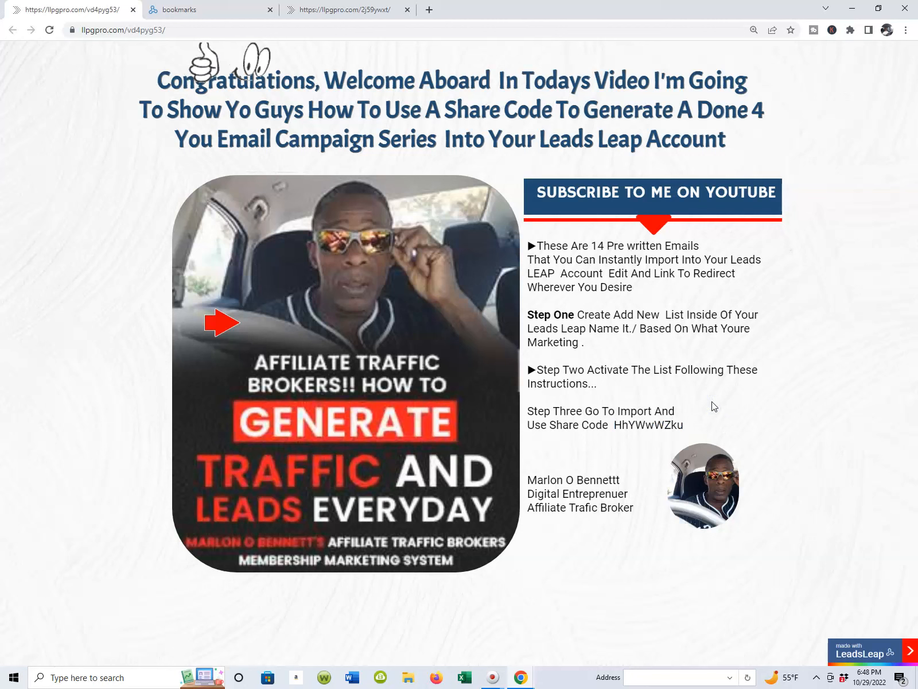
Step: View the CashApp marketing system capture page and return to the share code instructions page
click(319, 10)
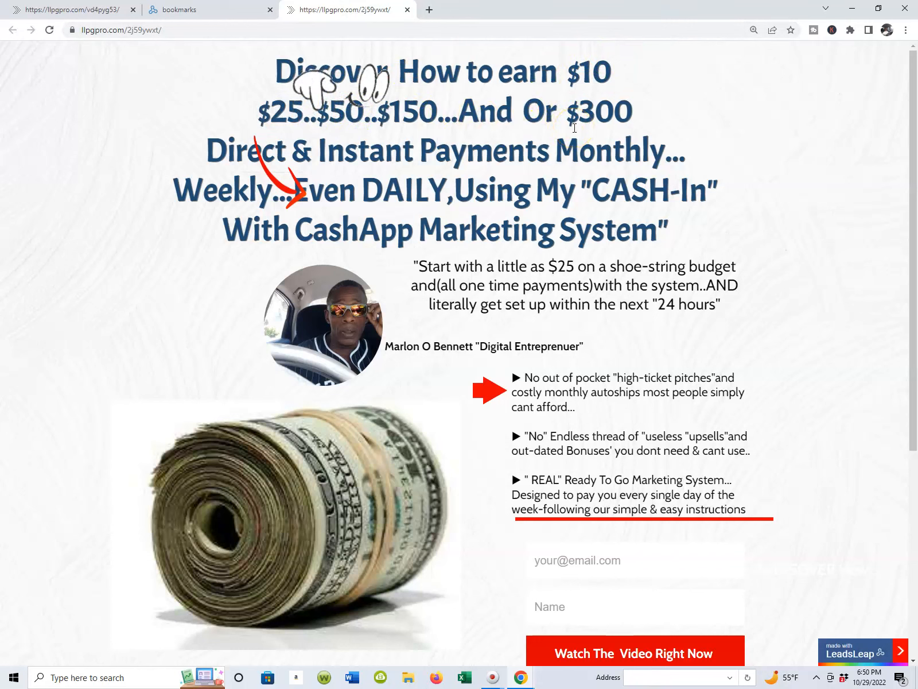
click(238, 12)
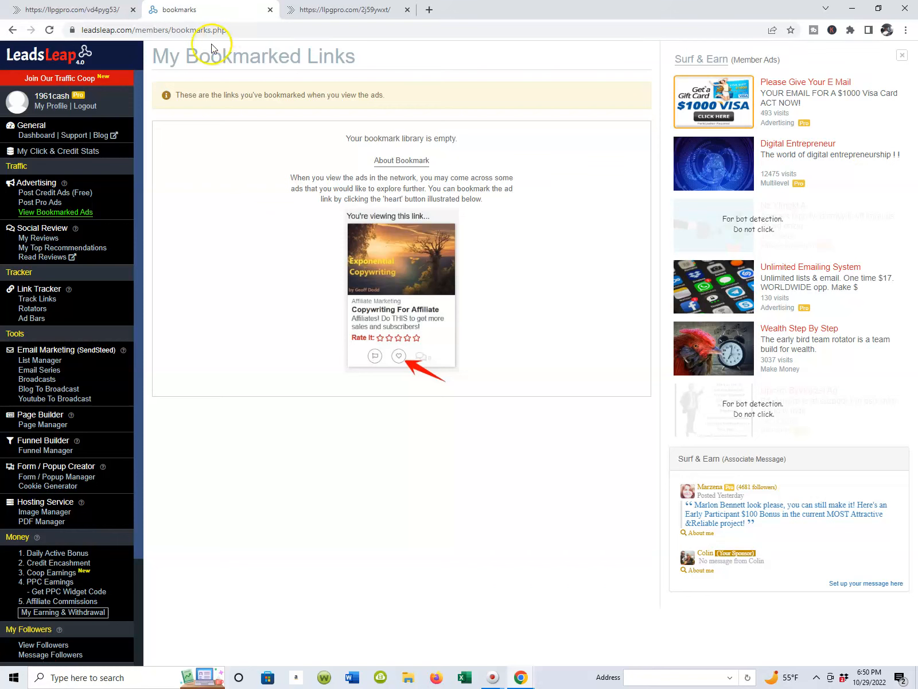
click(108, 16)
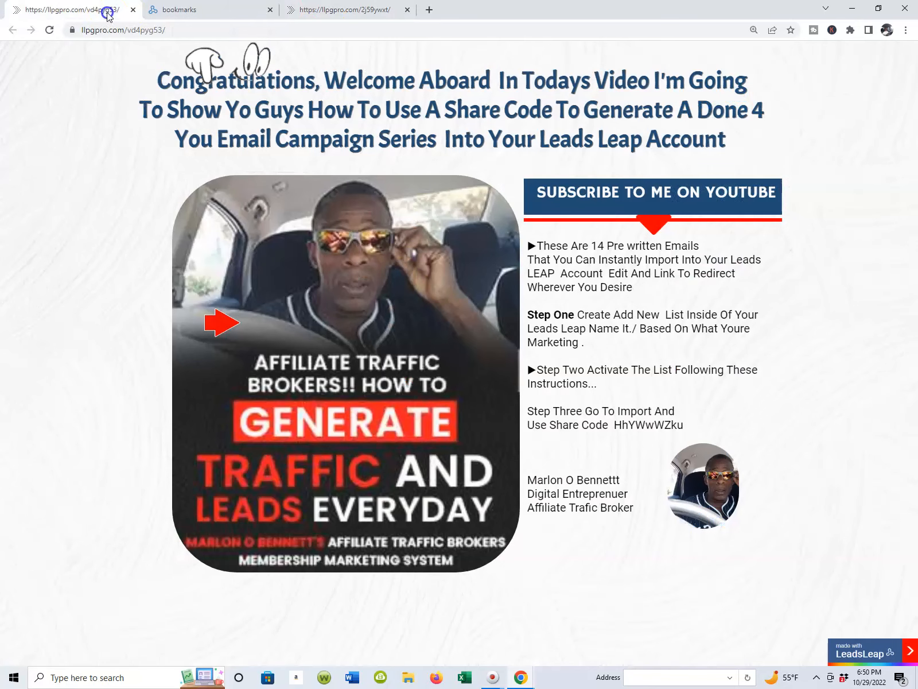
Step: Switch to the LeadsLeap members area and open the List Manager
click(181, 11)
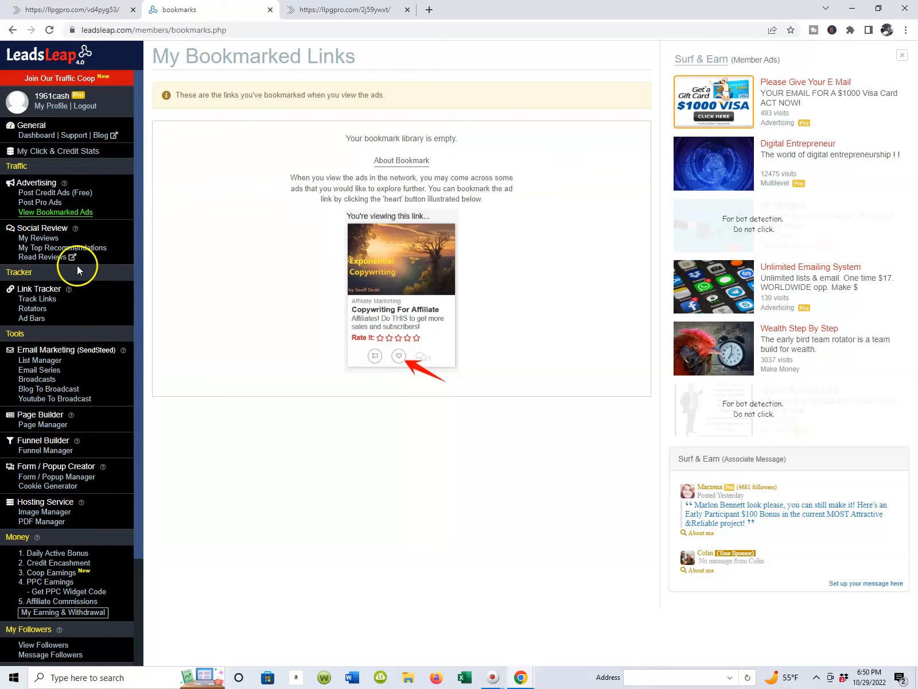
scroll(77, 267, down, 1)
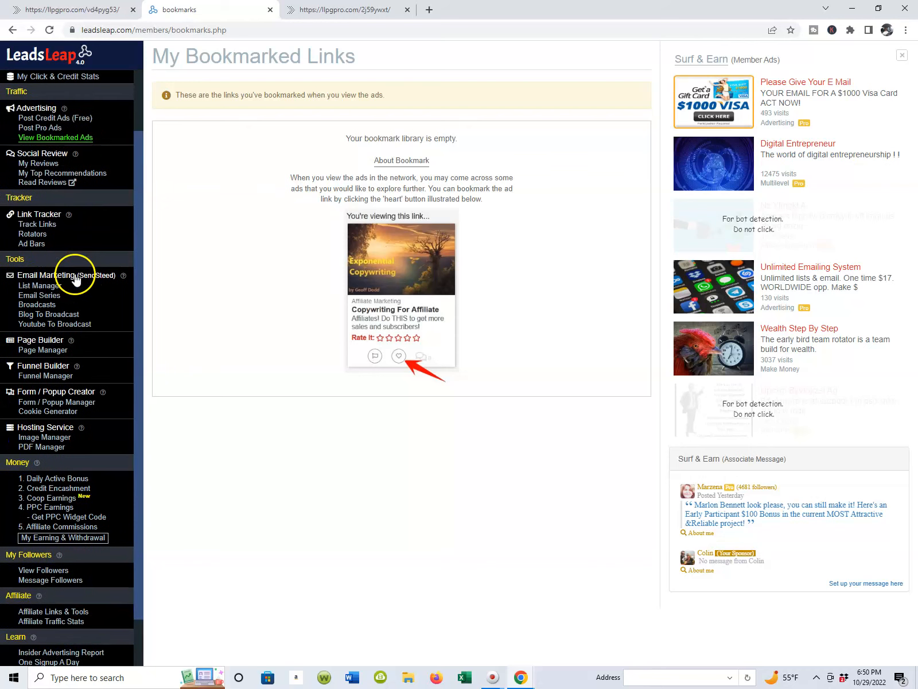
click(35, 287)
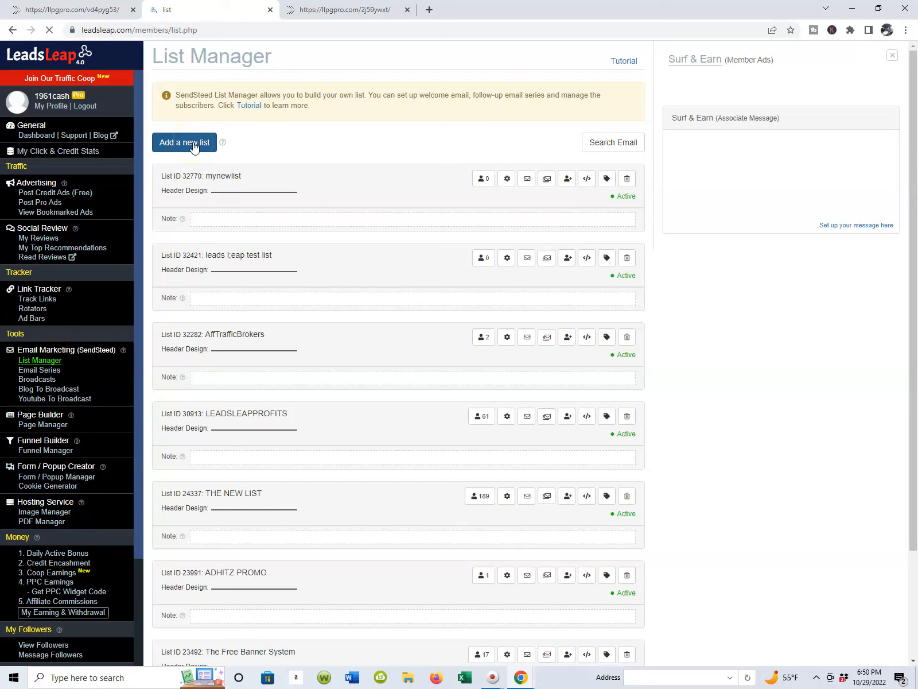
Step: Add a new list named followupemailseries
click(190, 149)
click(310, 128)
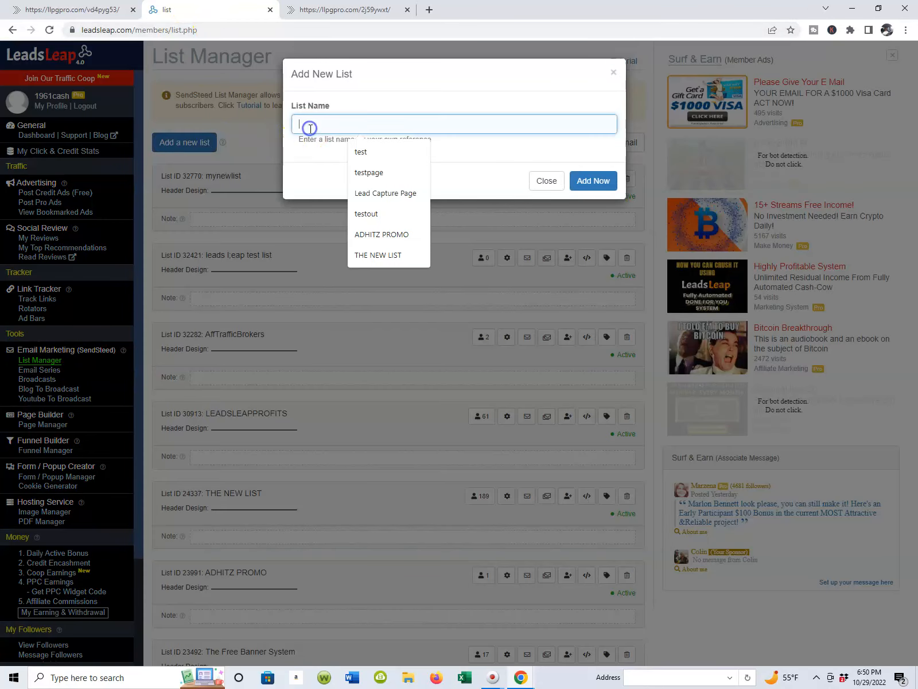
text(followupem)
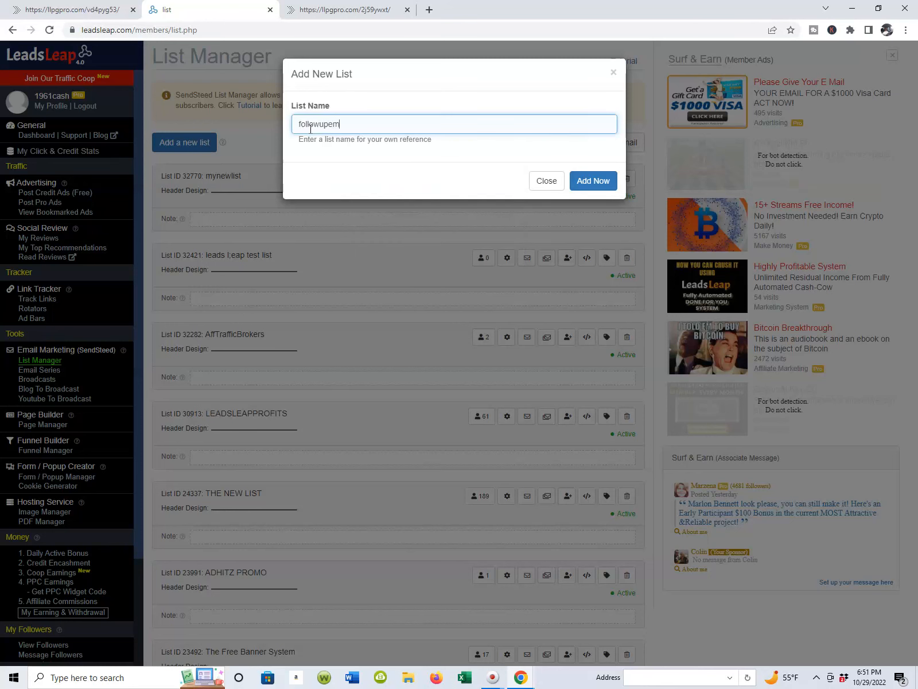
text(ailseries)
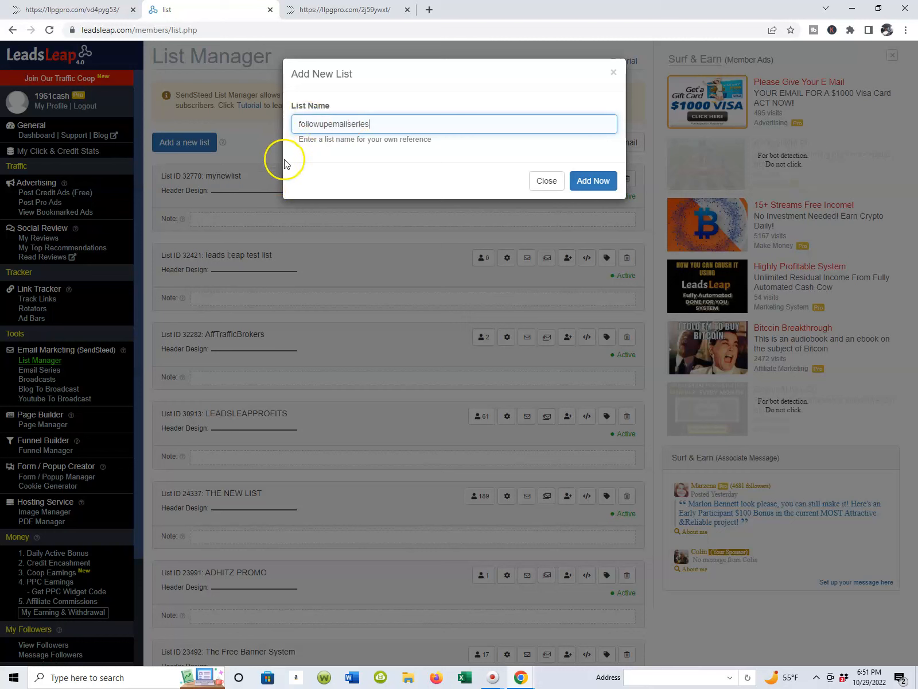
click(590, 182)
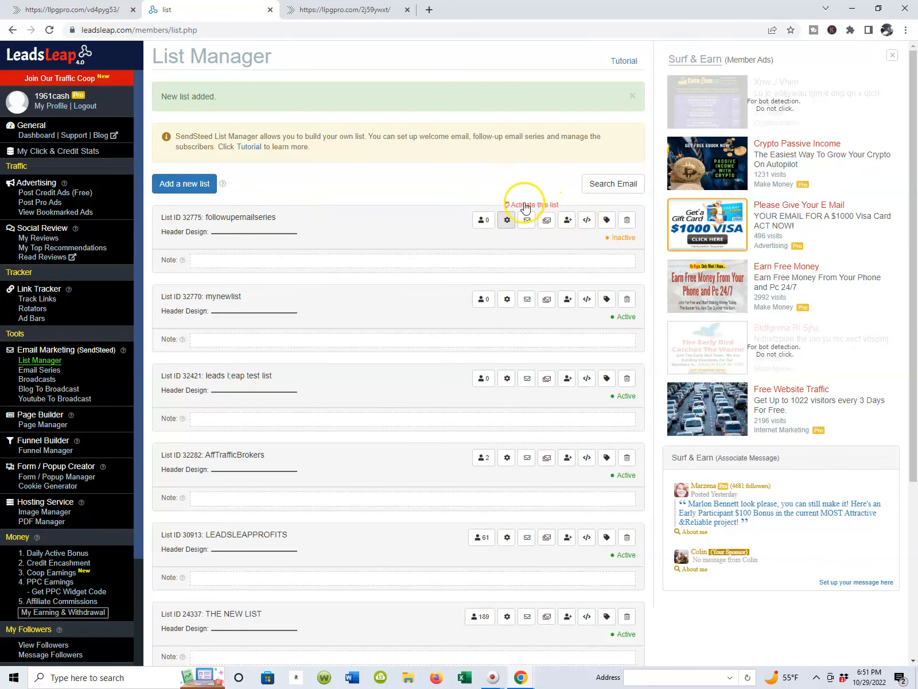
Step: Open the activation settings of the followupemailseries list and autofill the sender's name, email address and physical mailing address
click(523, 208)
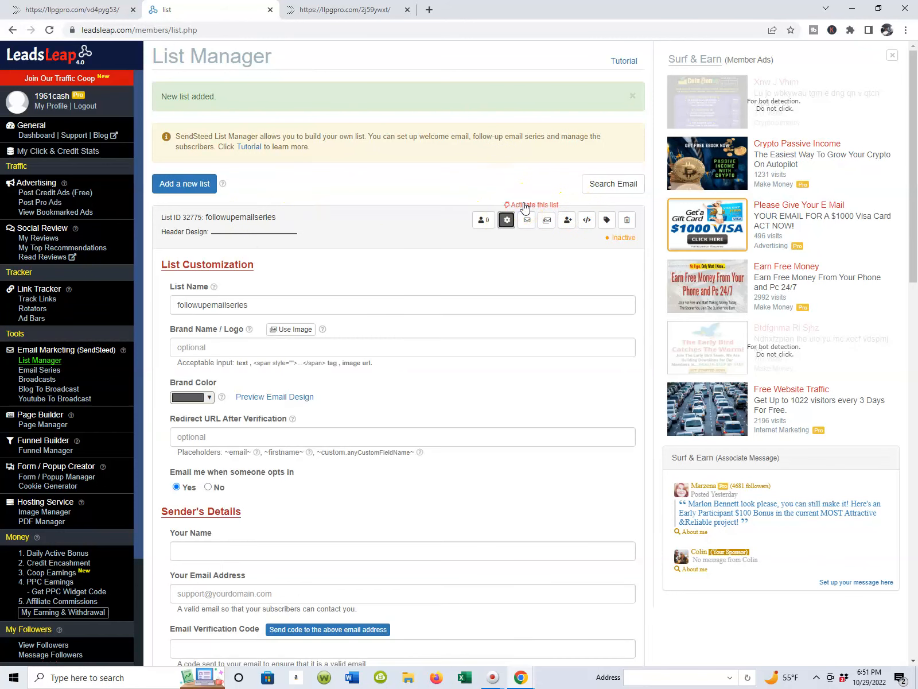
scroll(525, 208, down, 4)
scroll(525, 204, up, 2)
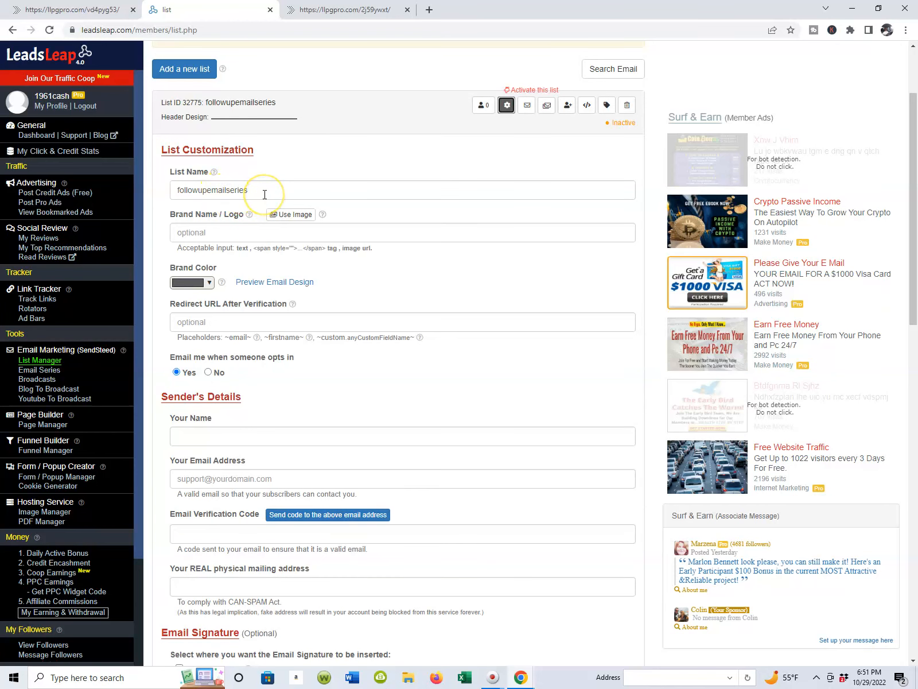
scroll(247, 212, down, 3)
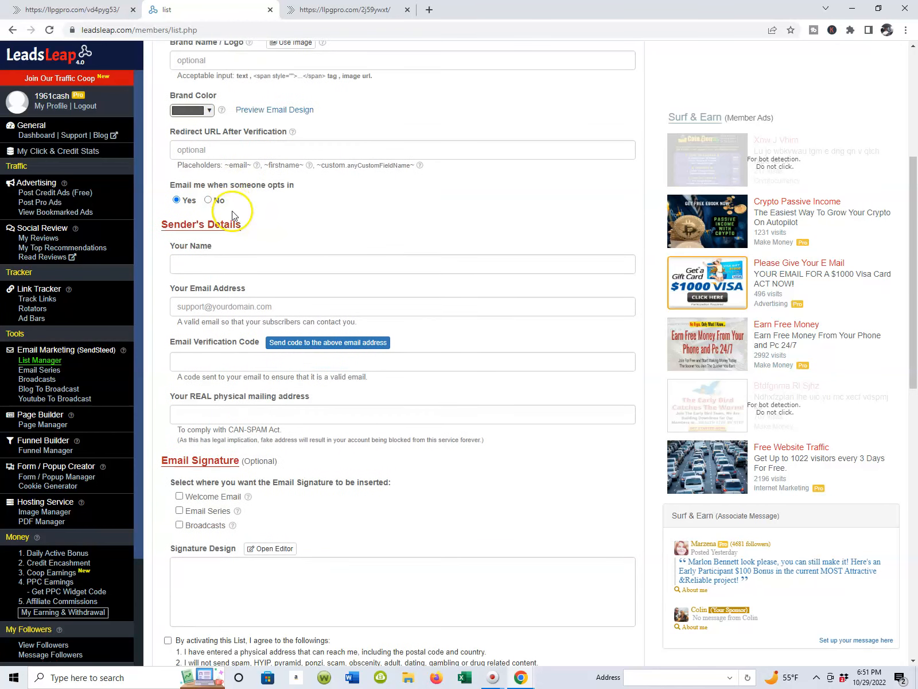
scroll(232, 212, down, 1)
scroll(232, 209, up, 2)
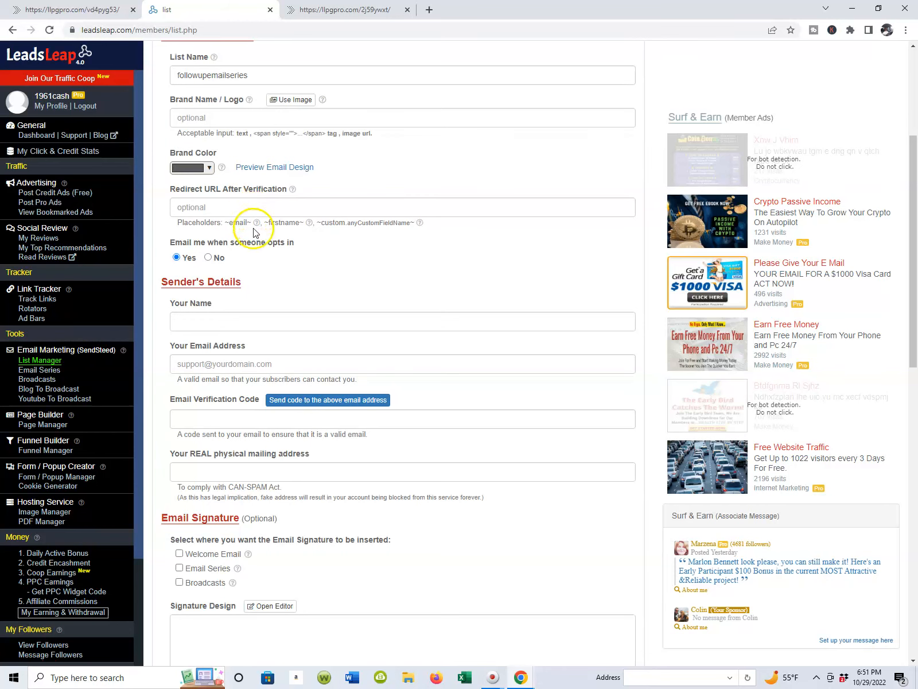
scroll(244, 190, up, 1)
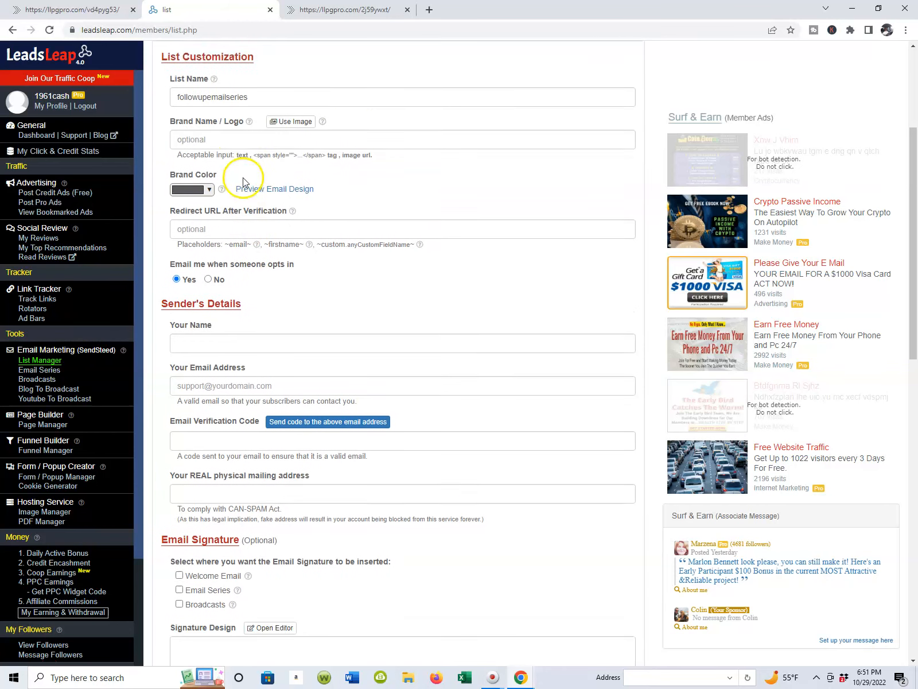
scroll(238, 172, down, 3)
click(204, 149)
click(255, 181)
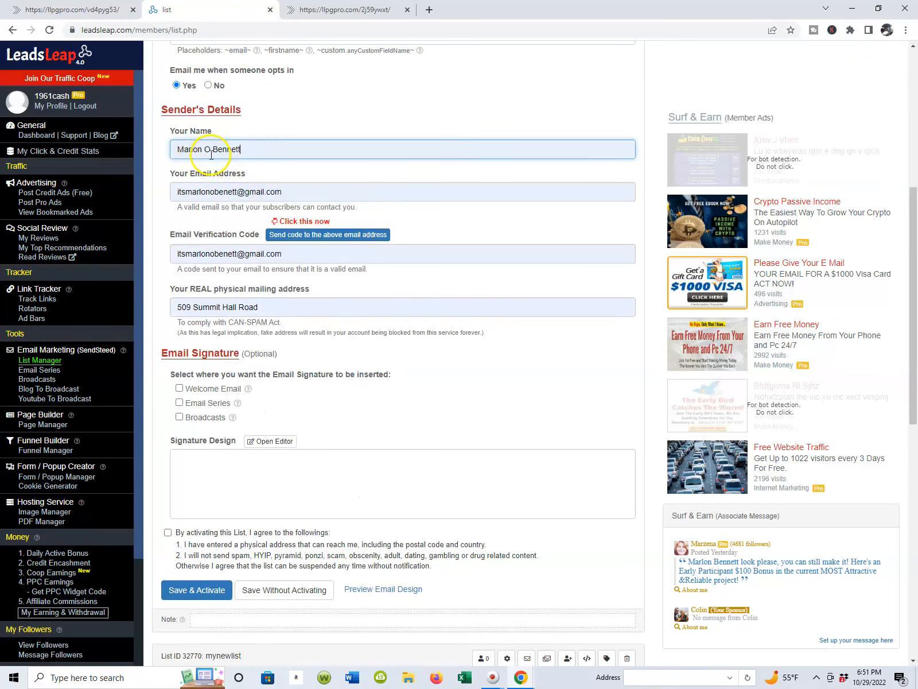
Step: Correct the spelling of the sender's email in both the email address and email verification code fields
click(467, 233)
click(227, 256)
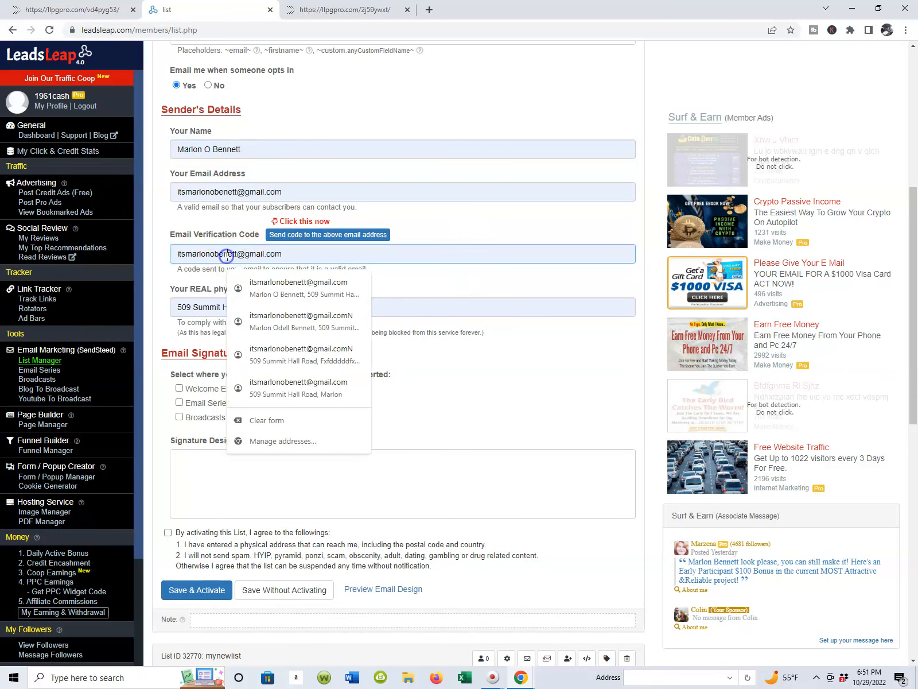
click(322, 269)
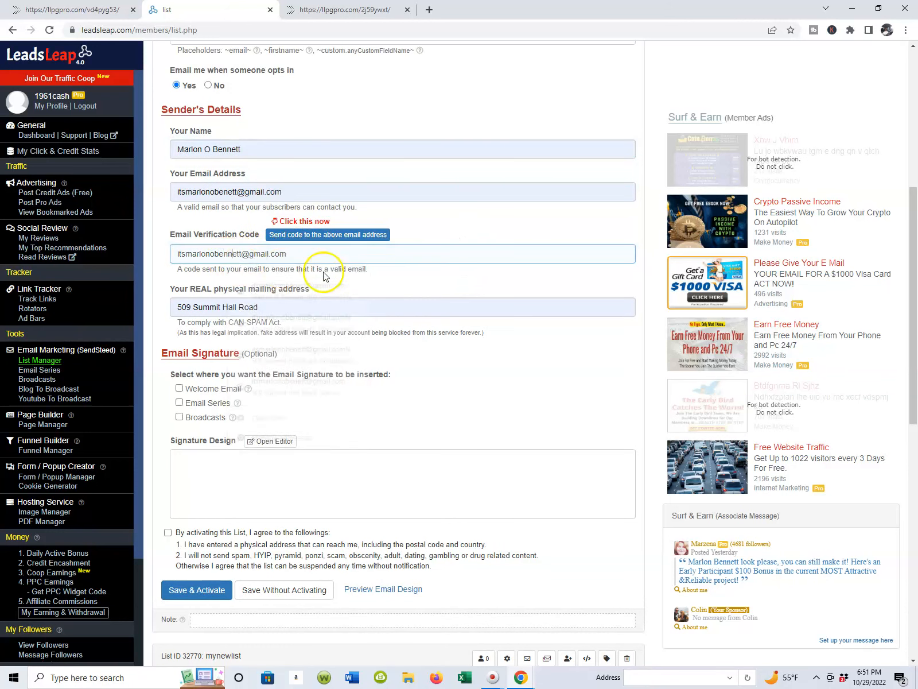
click(423, 250)
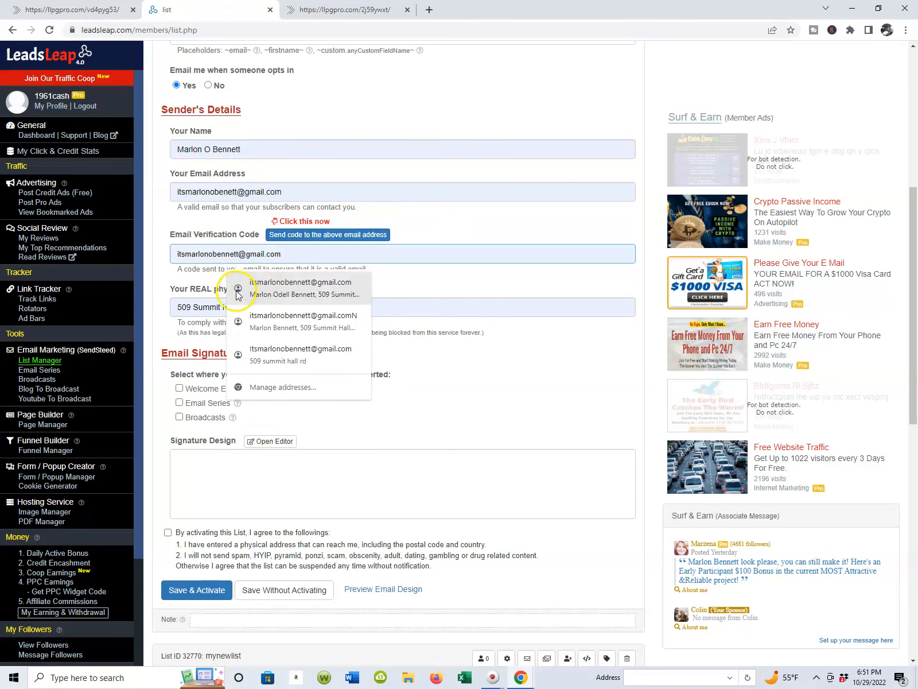
click(227, 190)
text(n)
click(481, 240)
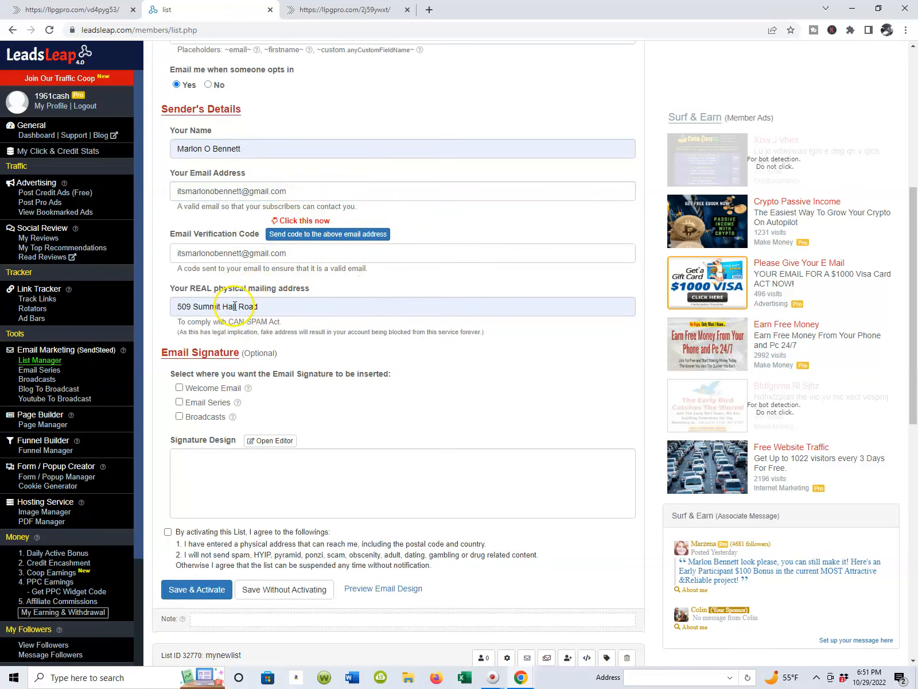
Step: Set the email signature to be inserted in the Welcome Email
scroll(211, 341, down, 2)
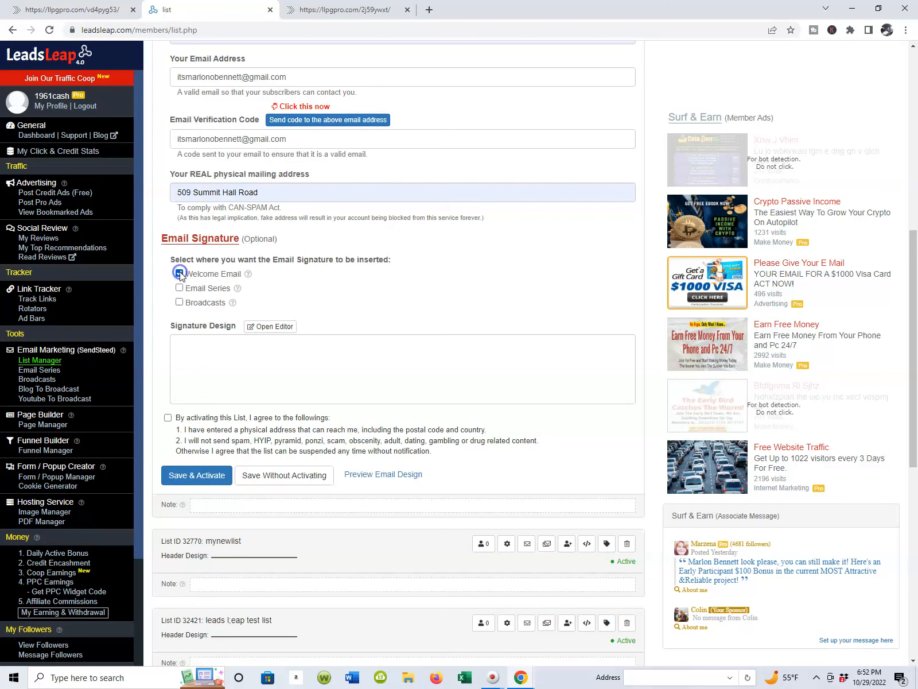
scroll(201, 241, down, 3)
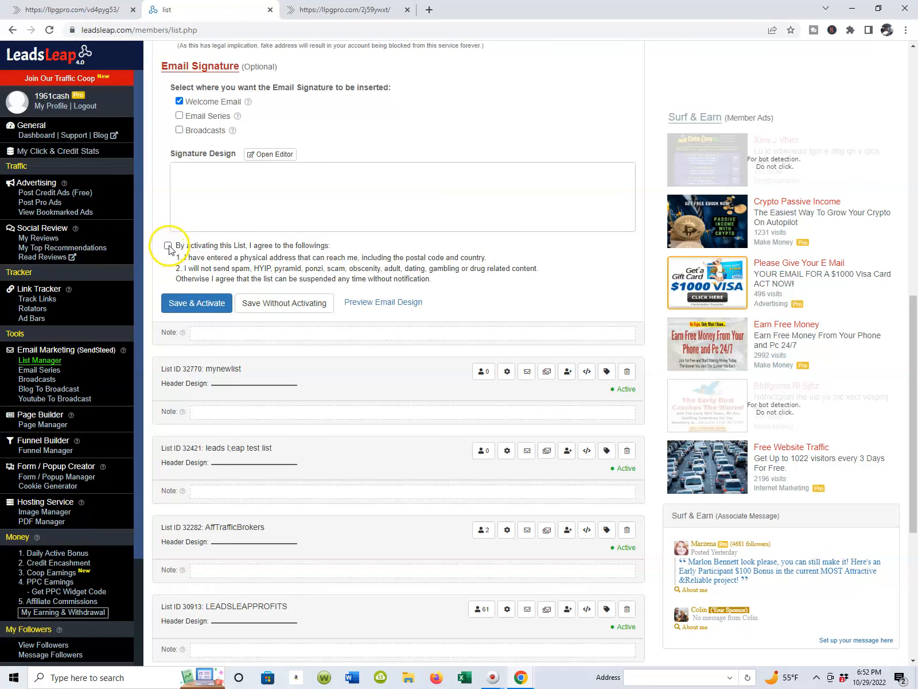
Step: Review the followupemailseries settings, from list customization and sender's details to the email signature and activation agreement
scroll(170, 251, up, 1)
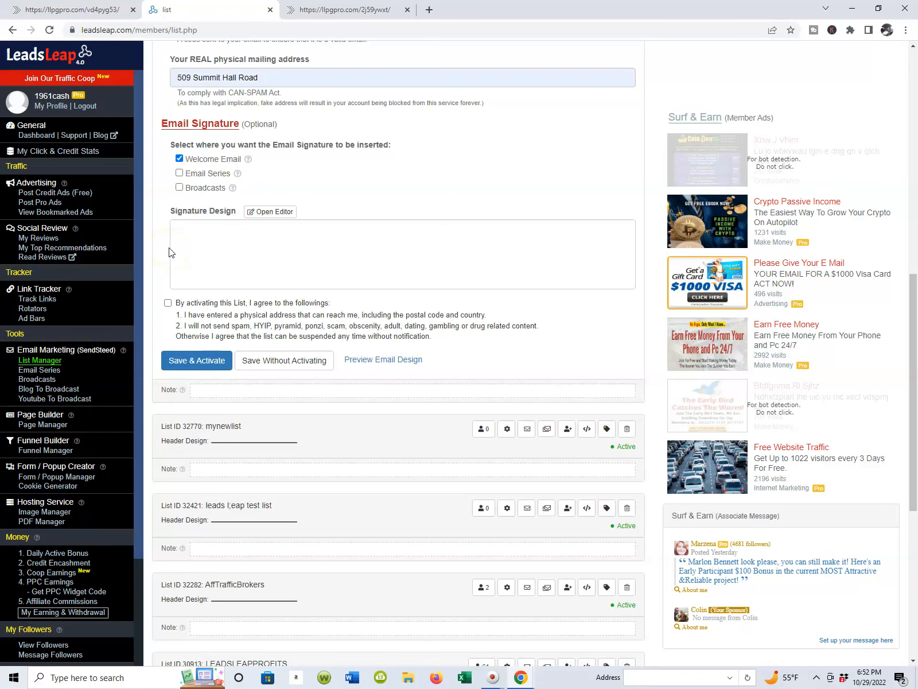
scroll(250, 258, up, 6)
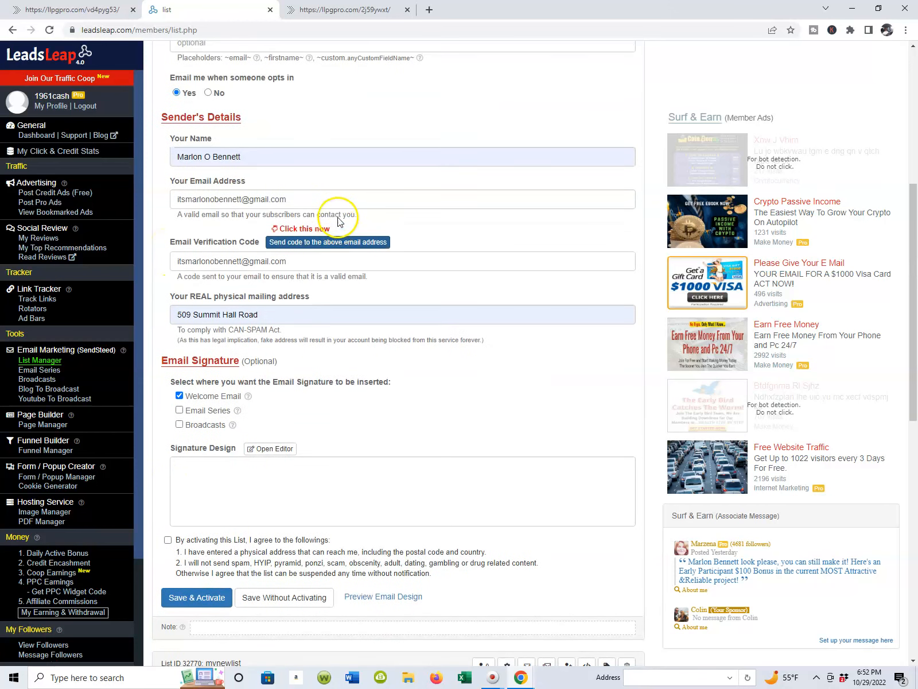
scroll(298, 207, up, 3)
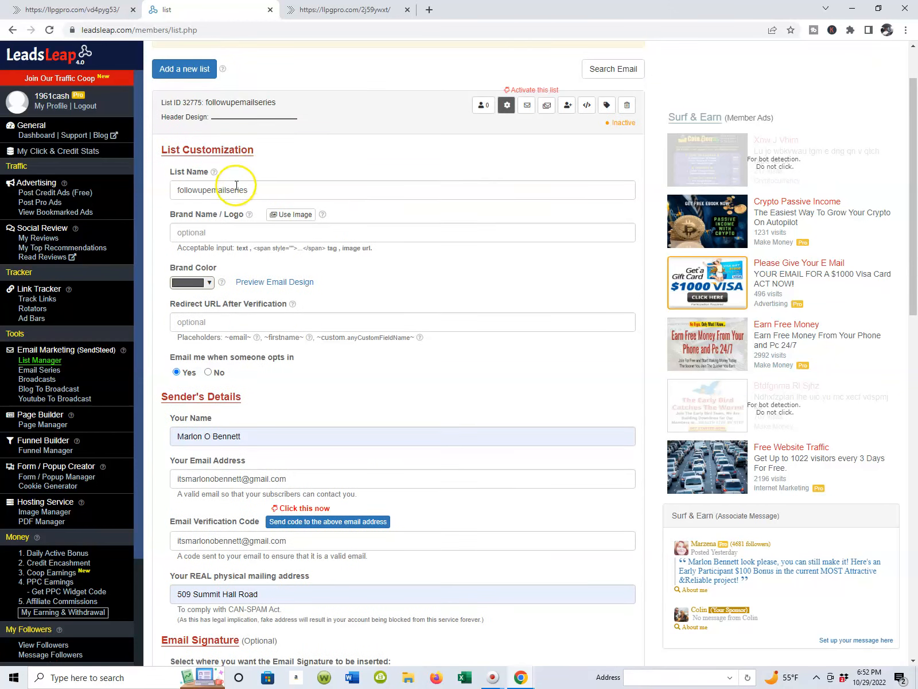
scroll(233, 201, down, 1)
scroll(233, 201, down, 2)
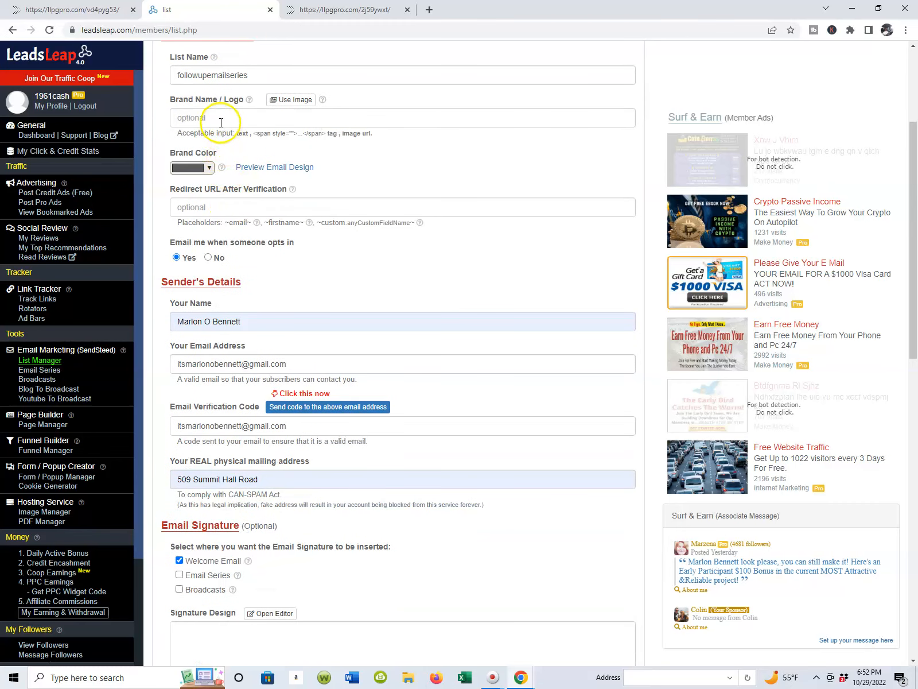
scroll(233, 187, down, 1)
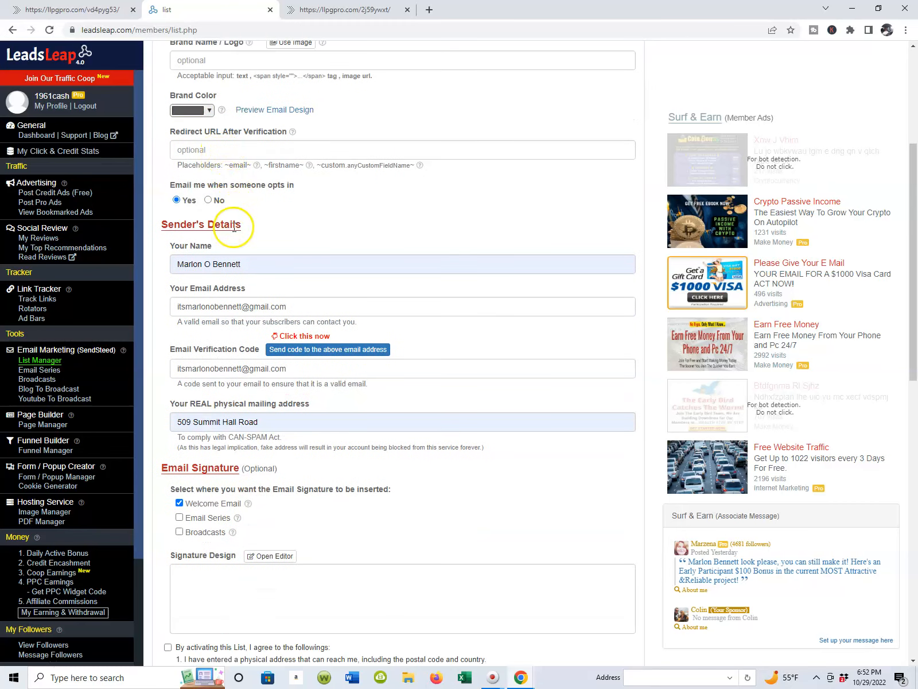
scroll(231, 259, down, 2)
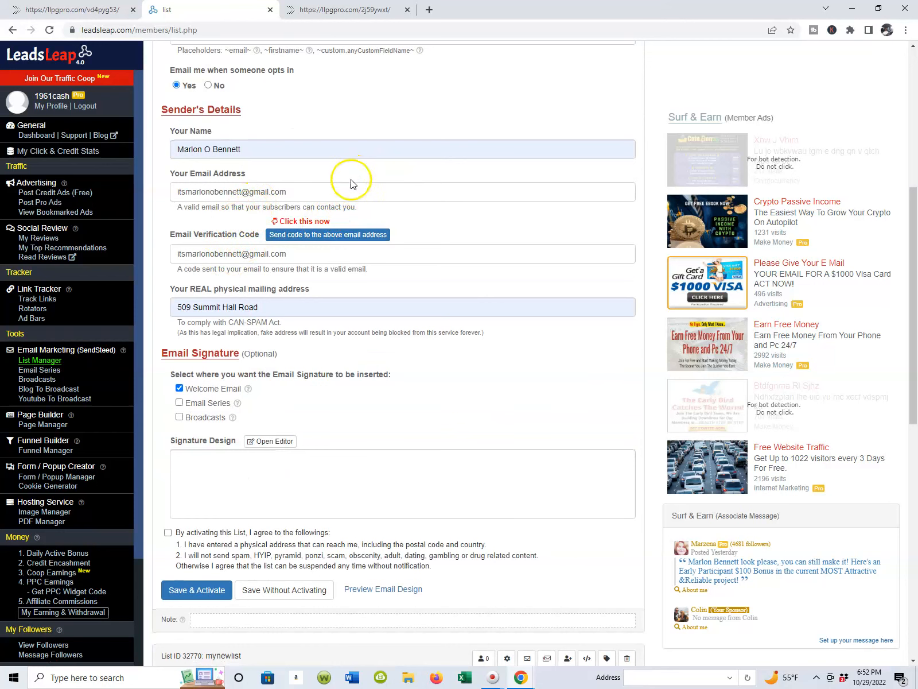
scroll(432, 212, down, 1)
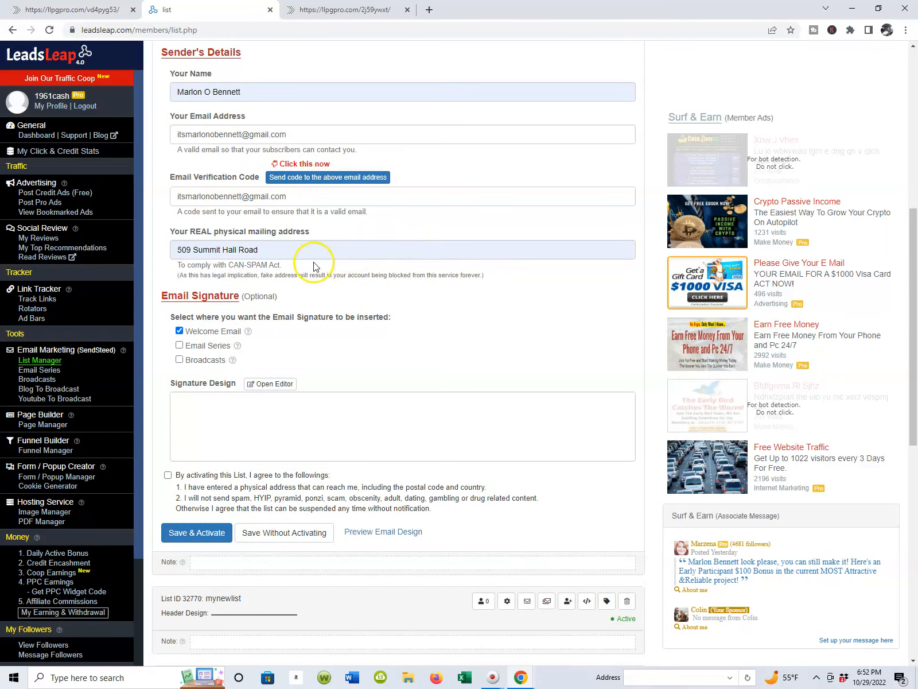
click(299, 245)
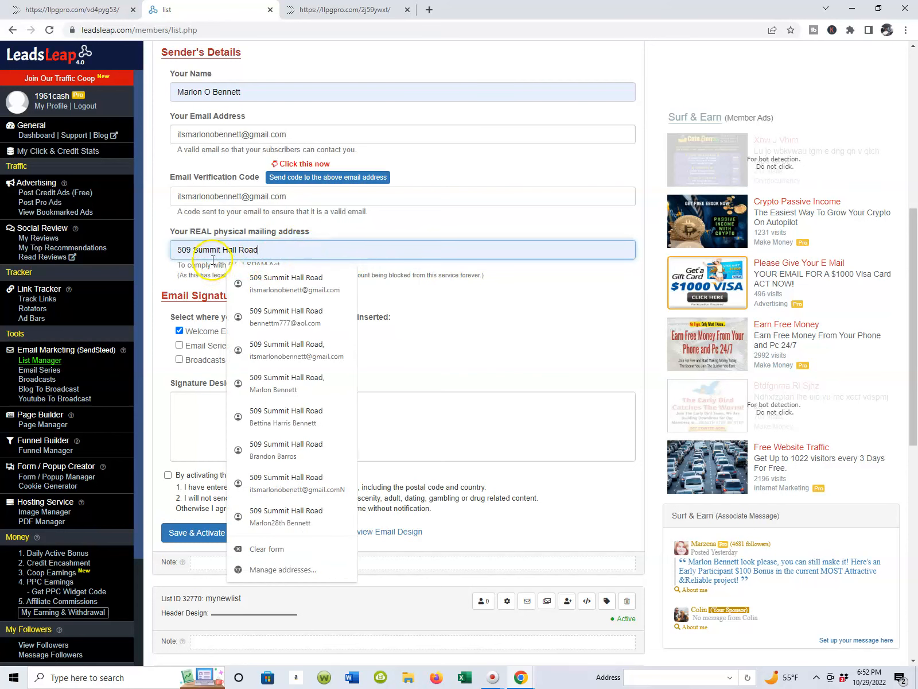
click(514, 220)
scroll(514, 221, down, 1)
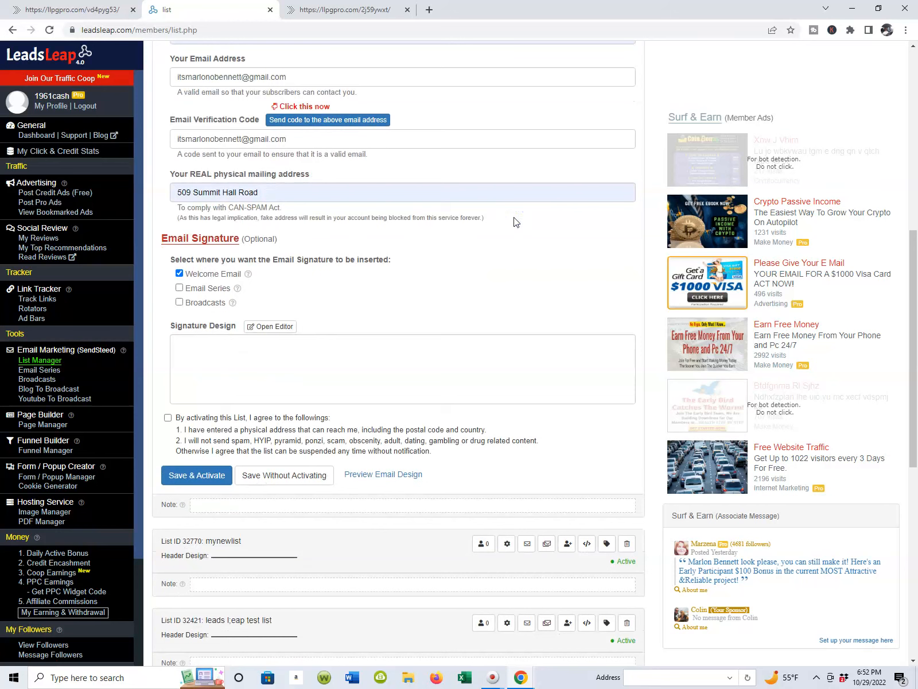
scroll(498, 236, down, 1)
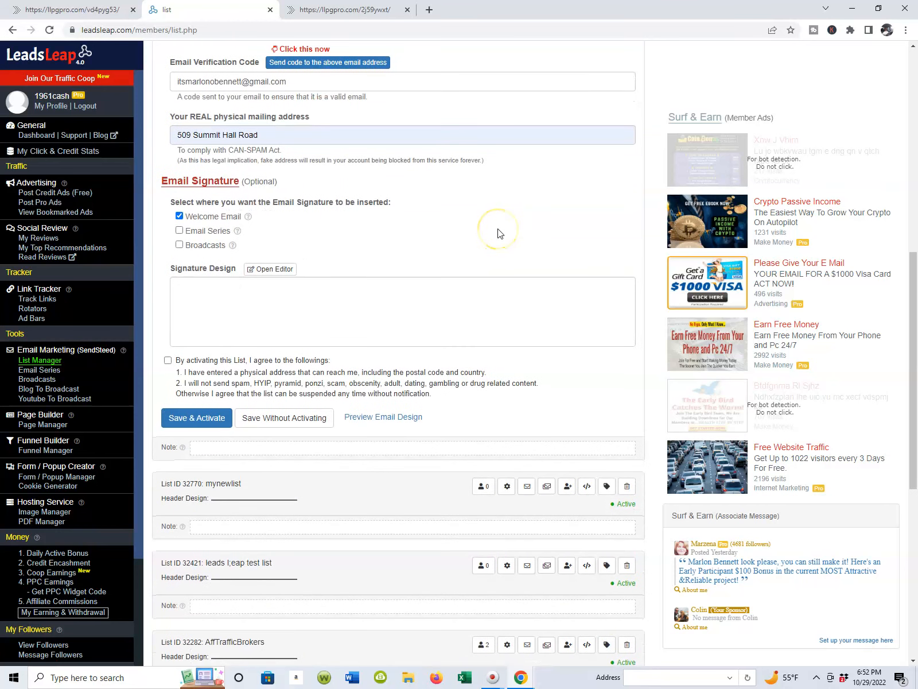
scroll(499, 233, up, 7)
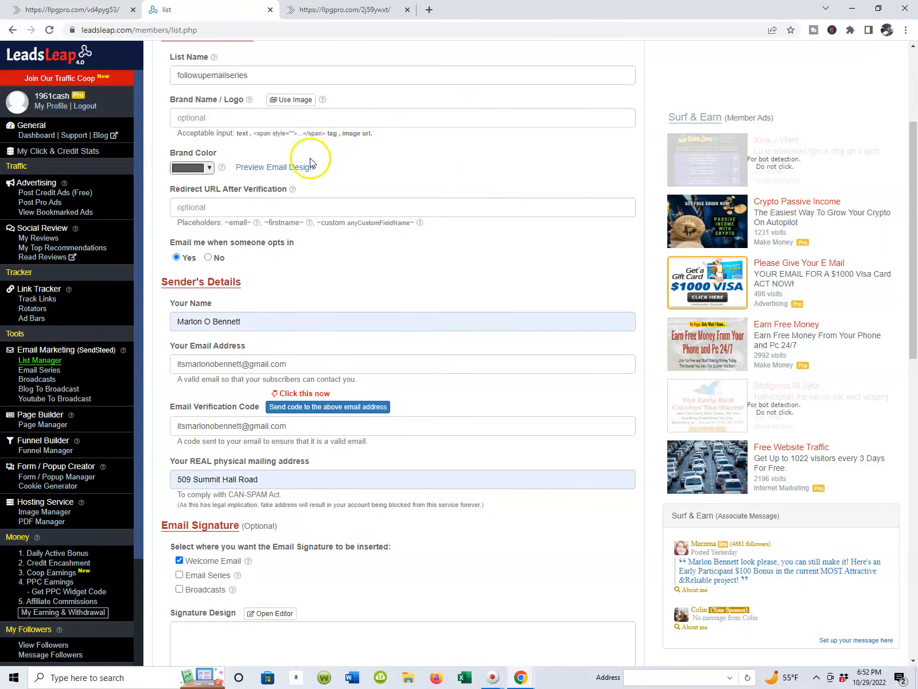
Step: Accept the list activation agreement and try to save and activate the followupemailseries list
scroll(225, 240, down, 12)
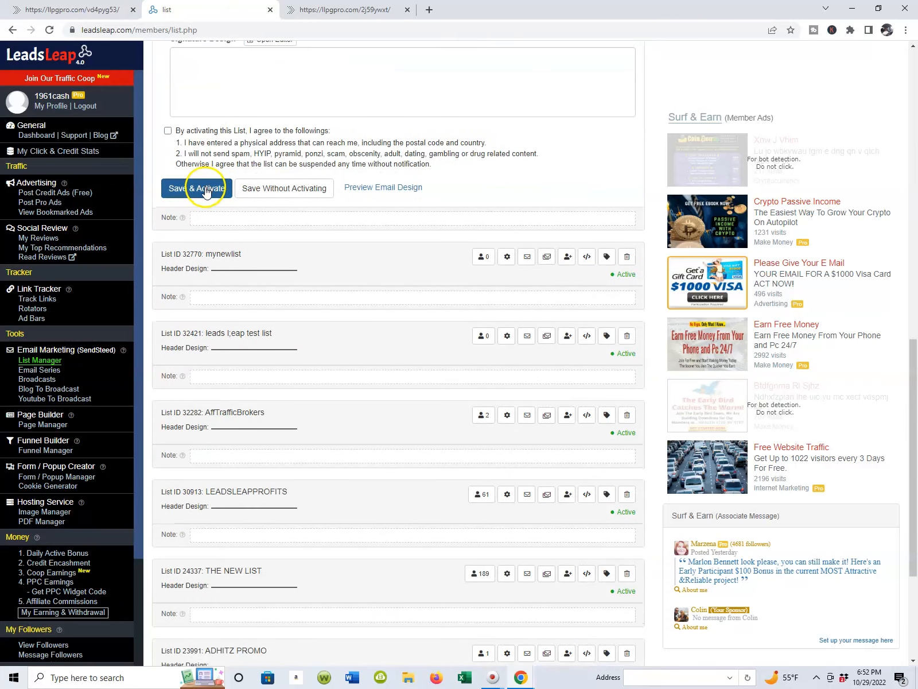
scroll(199, 207, up, 3)
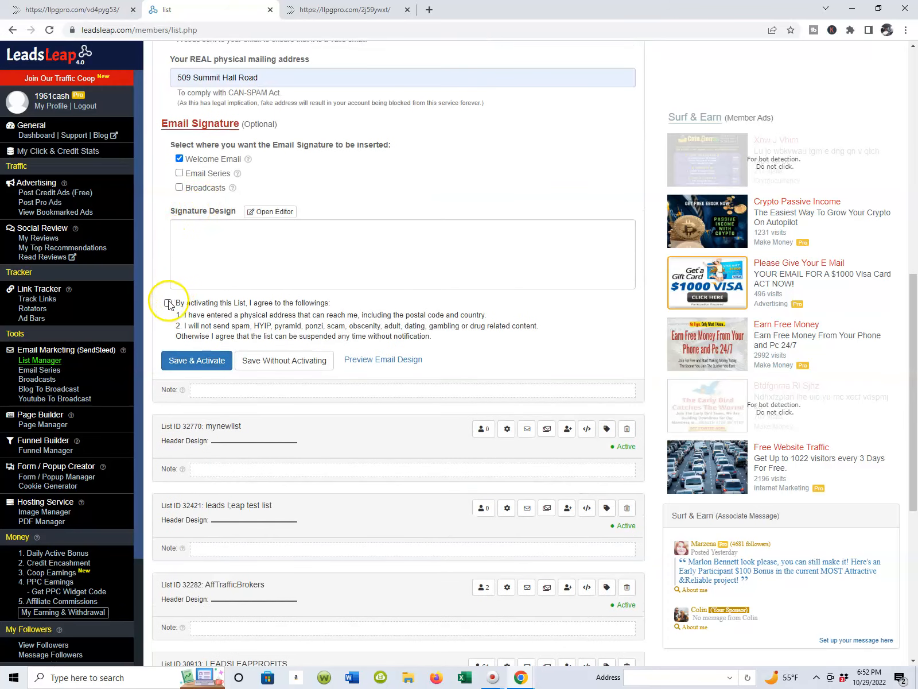
scroll(219, 313, up, 1)
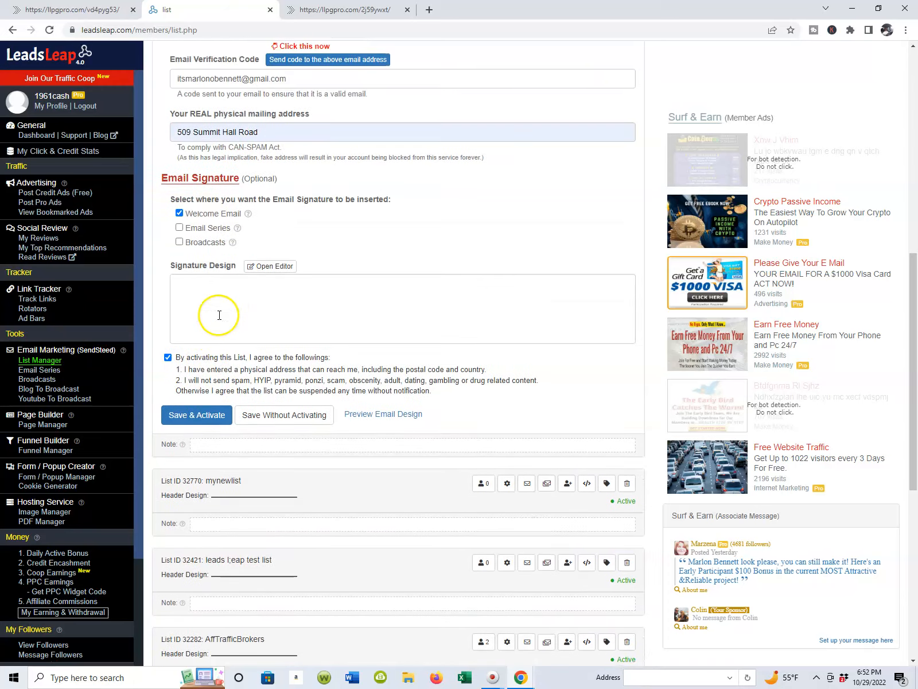
scroll(240, 363, down, 1)
scroll(294, 270, up, 3)
scroll(295, 270, up, 7)
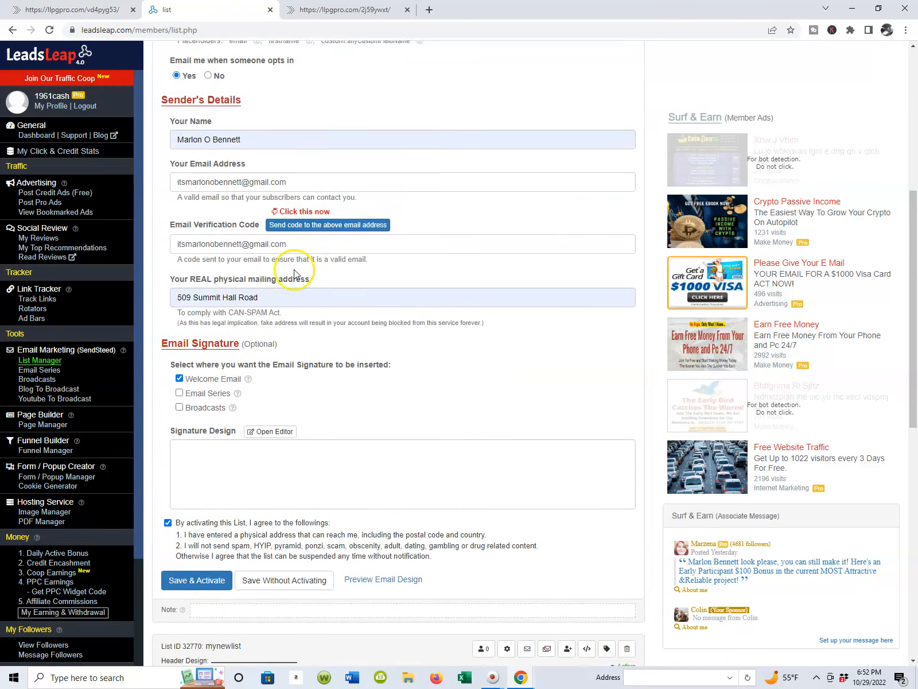
scroll(264, 327, down, 9)
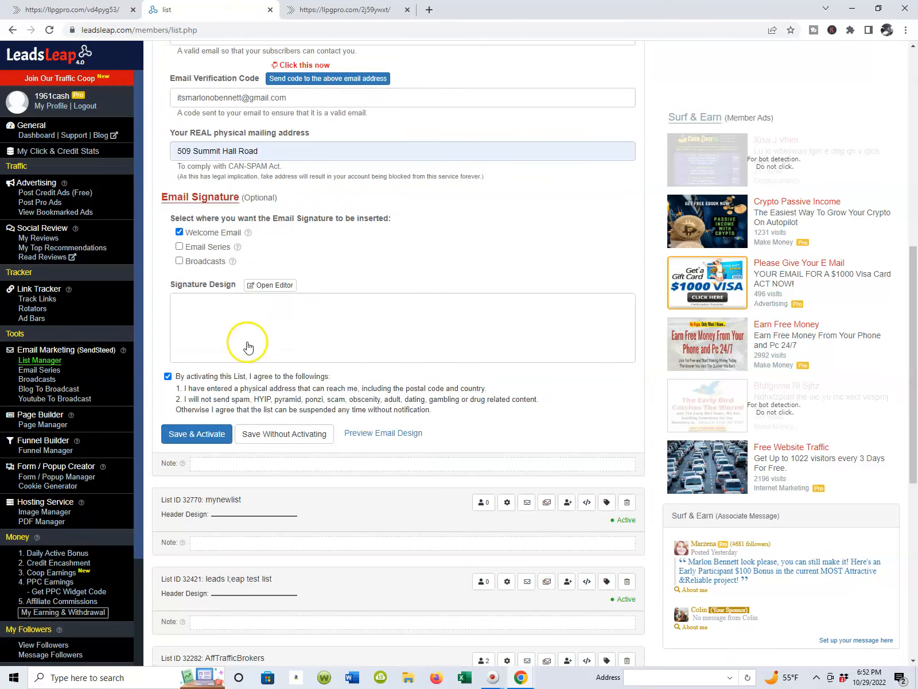
click(202, 436)
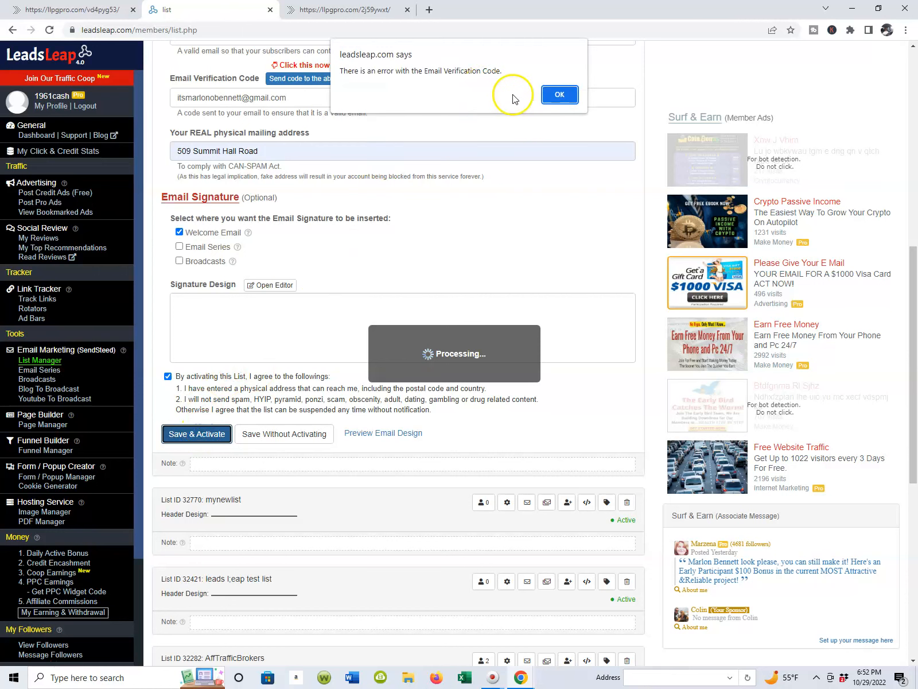
click(557, 95)
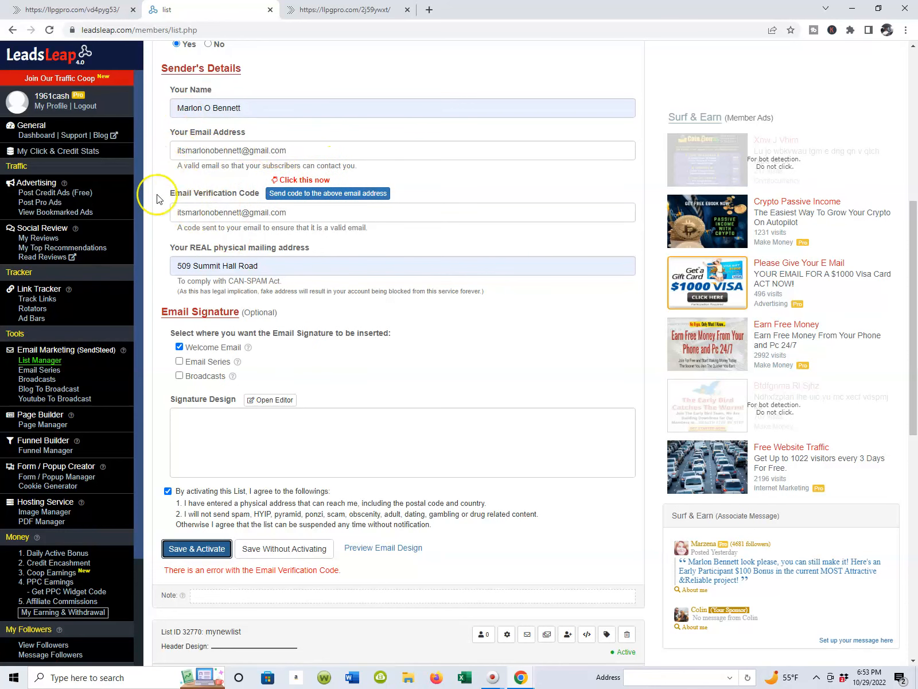
Step: Request the verification code for the sender's email address, then save and activate the followupemailseries list
click(295, 197)
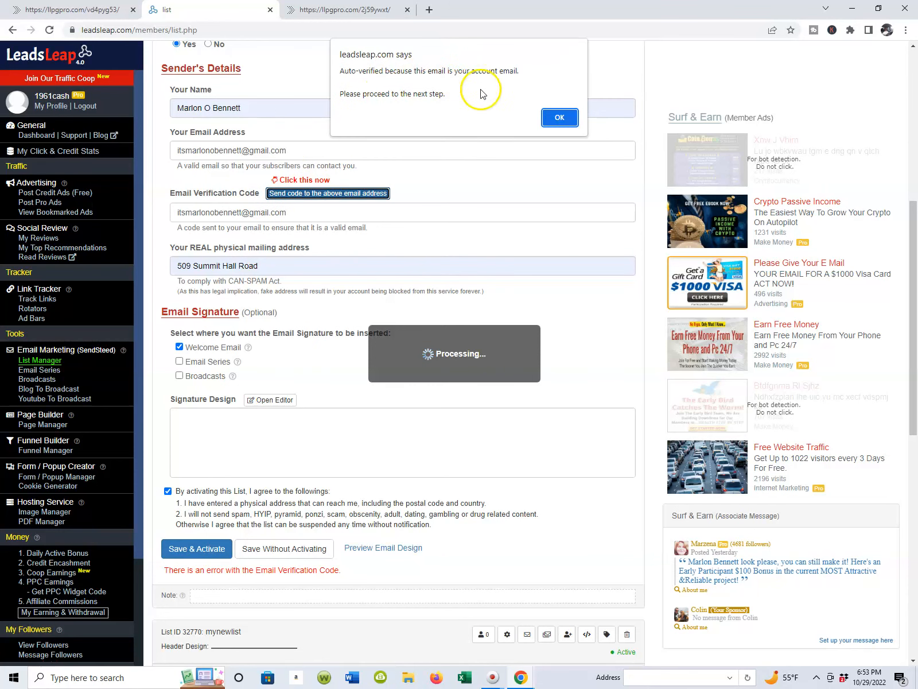
click(558, 117)
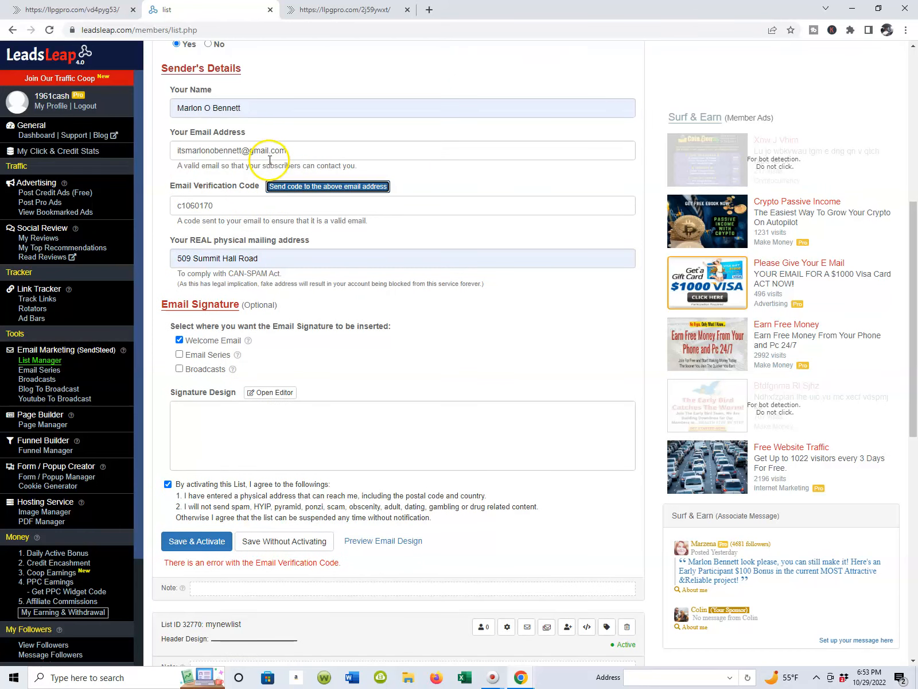
scroll(281, 152, up, 4)
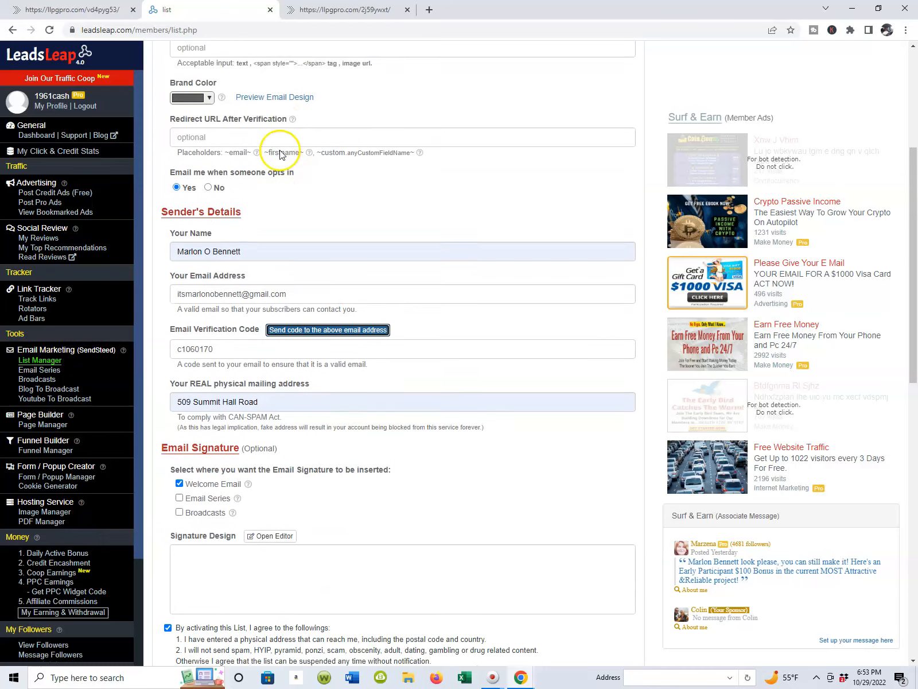
scroll(280, 173, down, 4)
scroll(277, 170, up, 2)
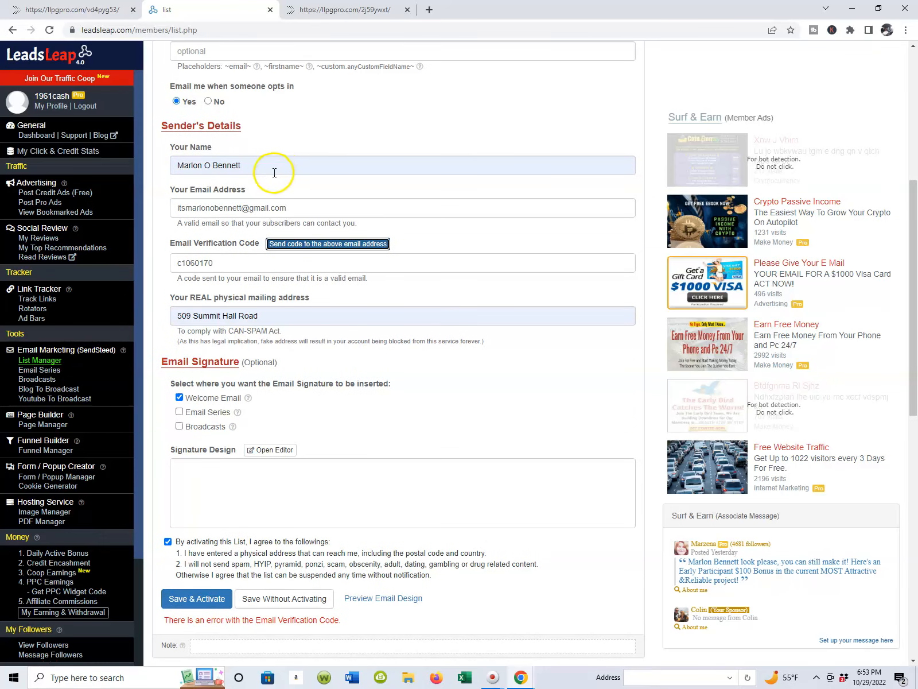
scroll(307, 164, down, 4)
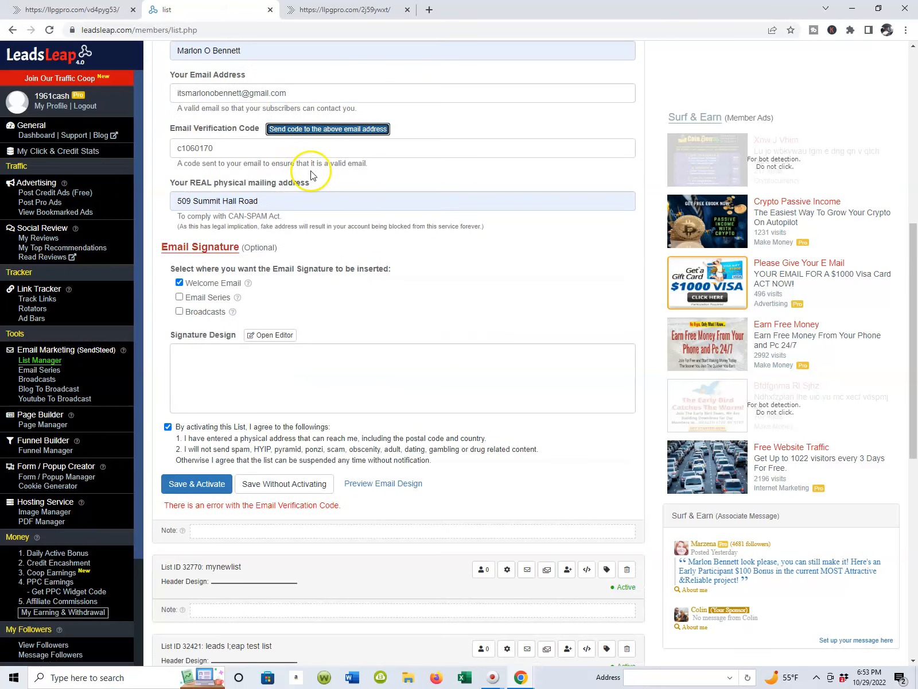
scroll(338, 173, up, 2)
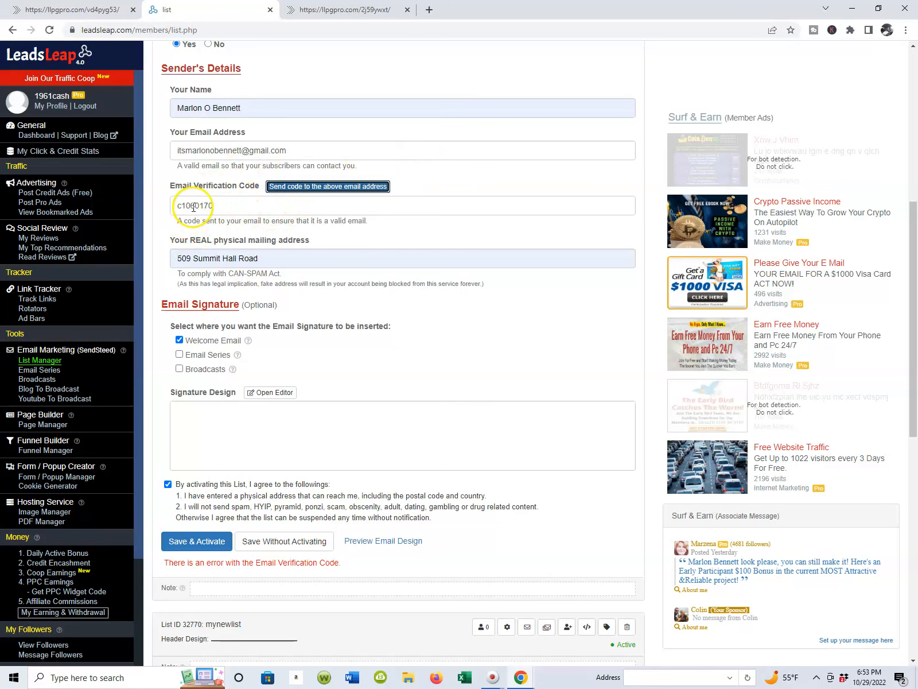
scroll(224, 213, down, 5)
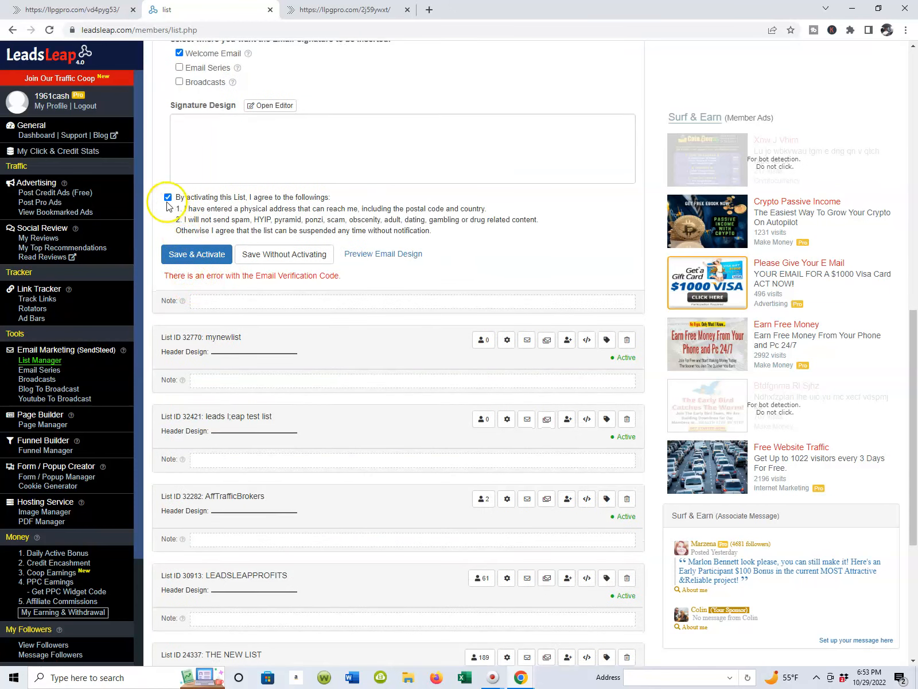
click(194, 256)
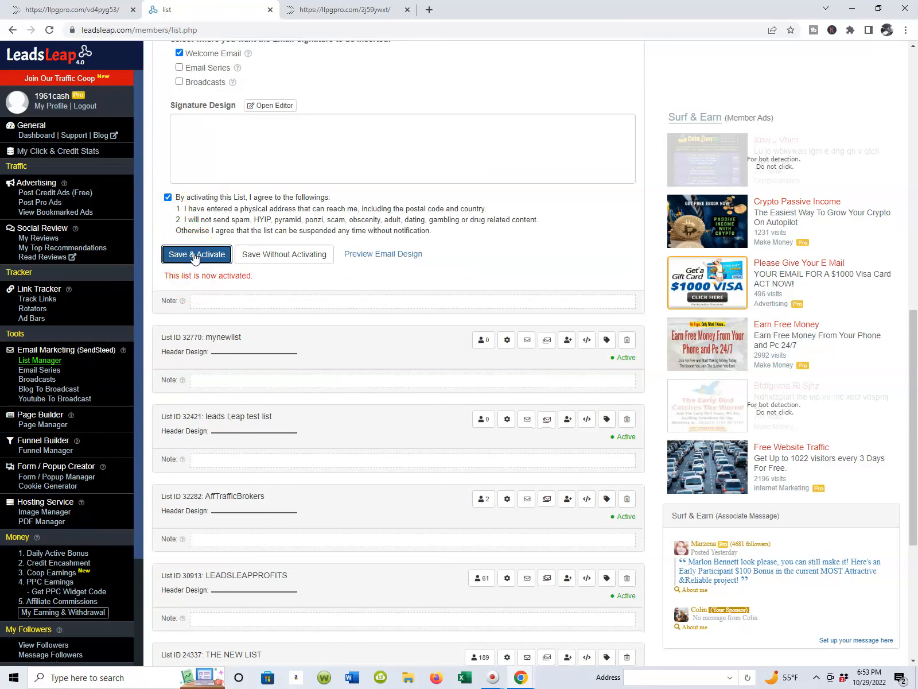
Step: Review the activated list's status, customization options and sender's details in the List Manager
scroll(338, 262, up, 10)
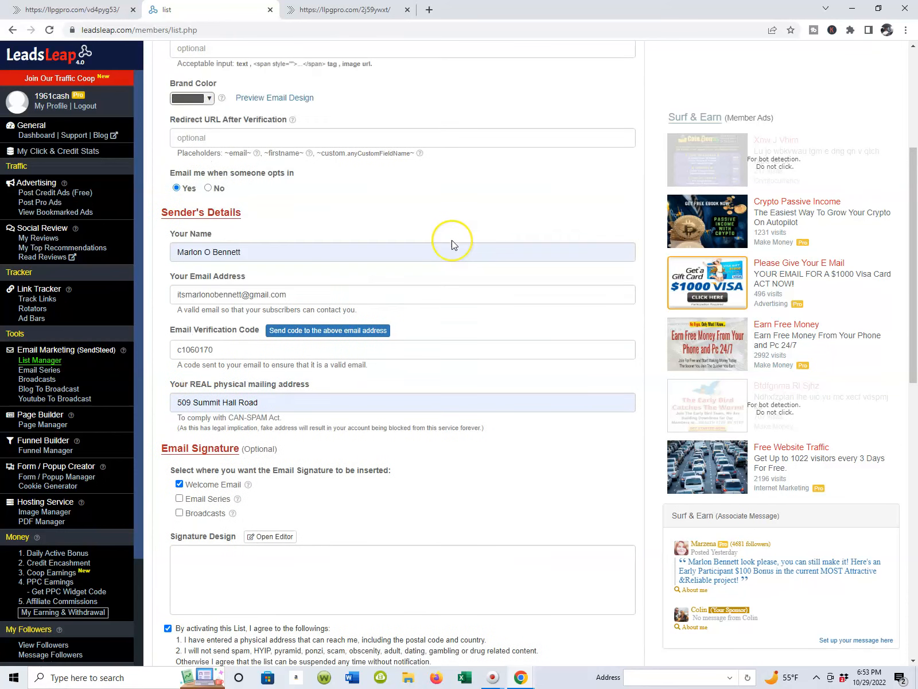
scroll(452, 245, up, 2)
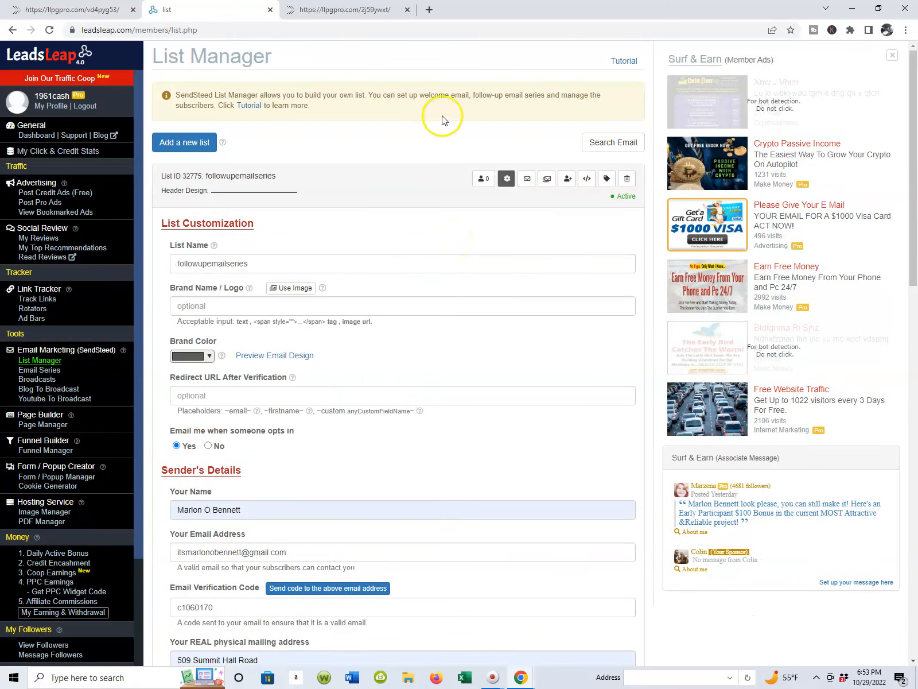
scroll(234, 298, down, 1)
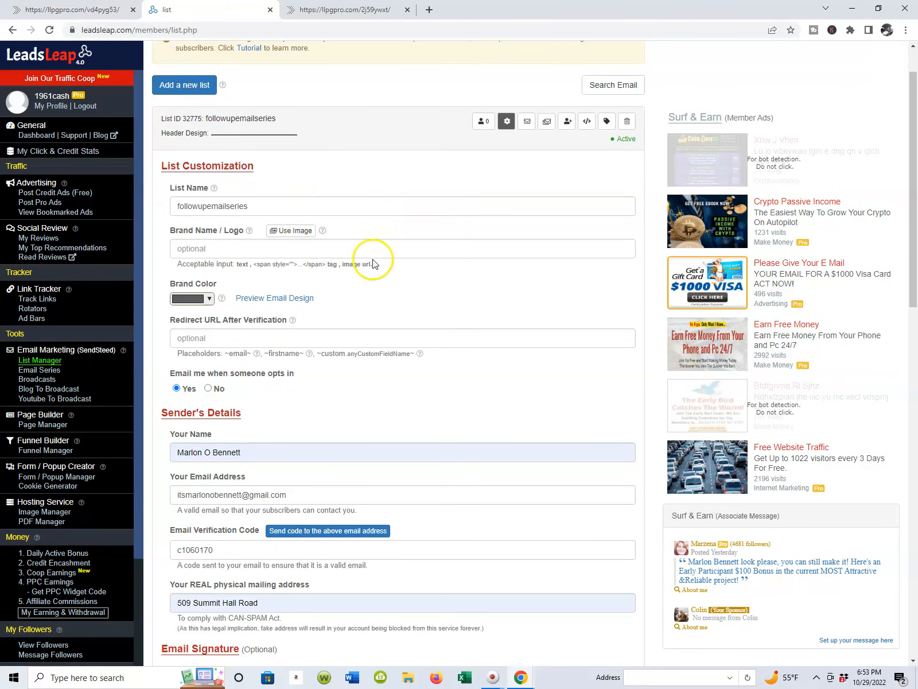
scroll(371, 261, down, 1)
scroll(374, 259, up, 2)
scroll(373, 257, down, 1)
scroll(373, 258, up, 1)
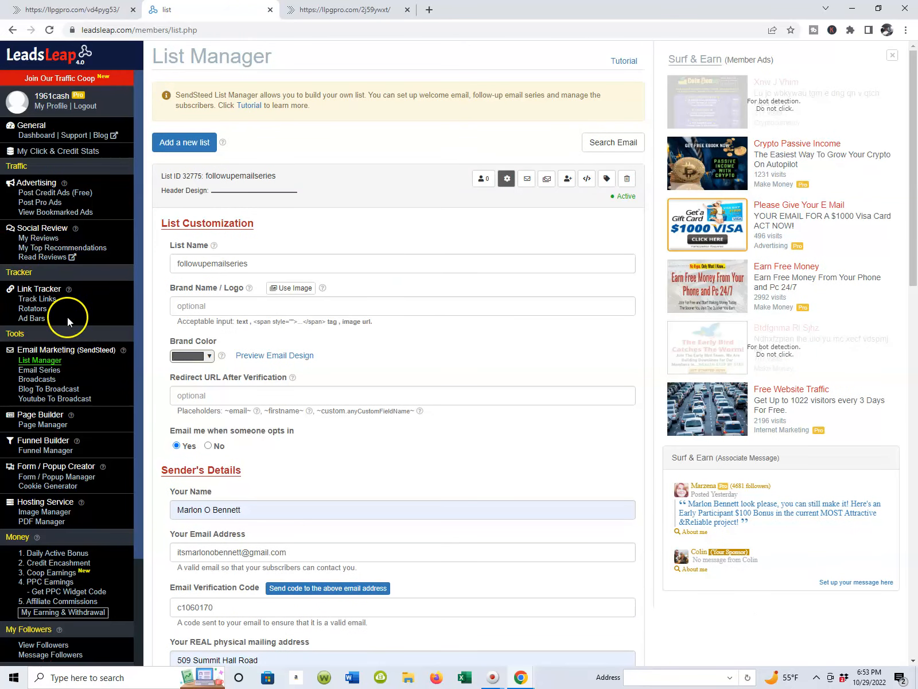
scroll(173, 189, down, 5)
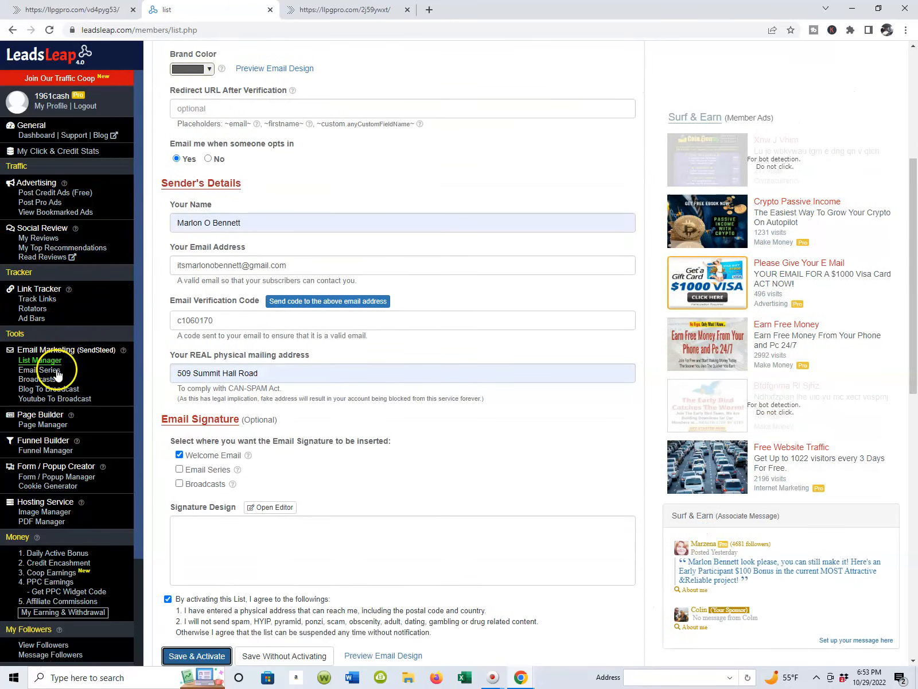
Step: Open the email series setup of the followupemailseries list and start an email series import
click(53, 372)
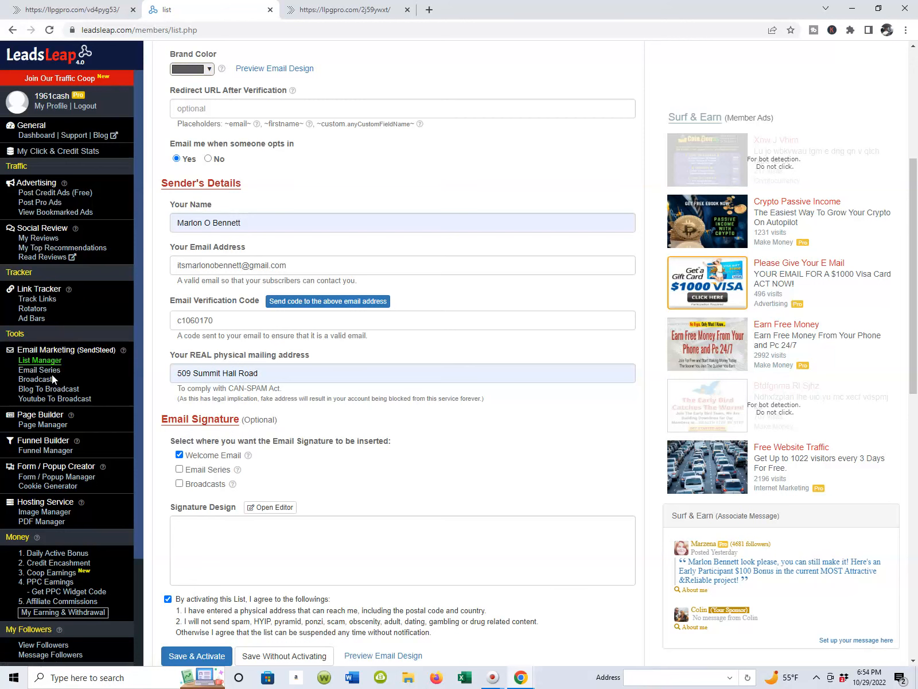
scroll(324, 165, down, 1)
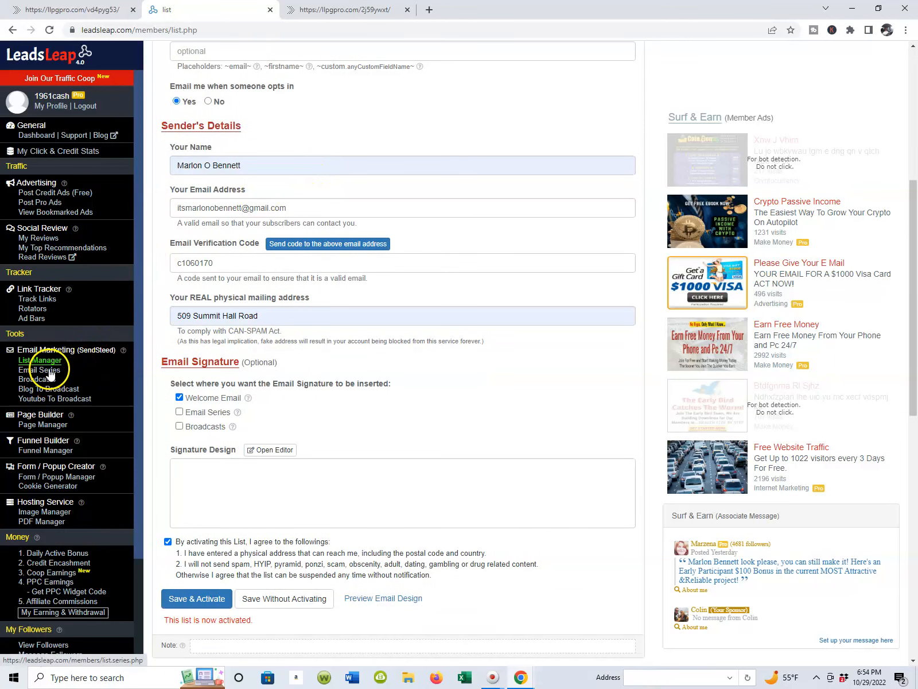
scroll(60, 351, up, 1)
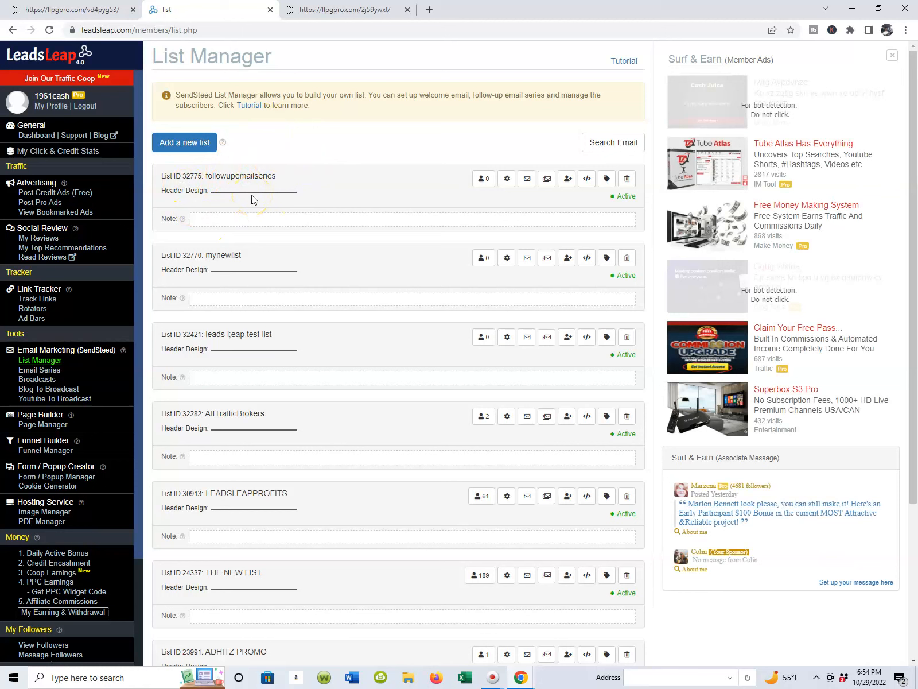
click(548, 180)
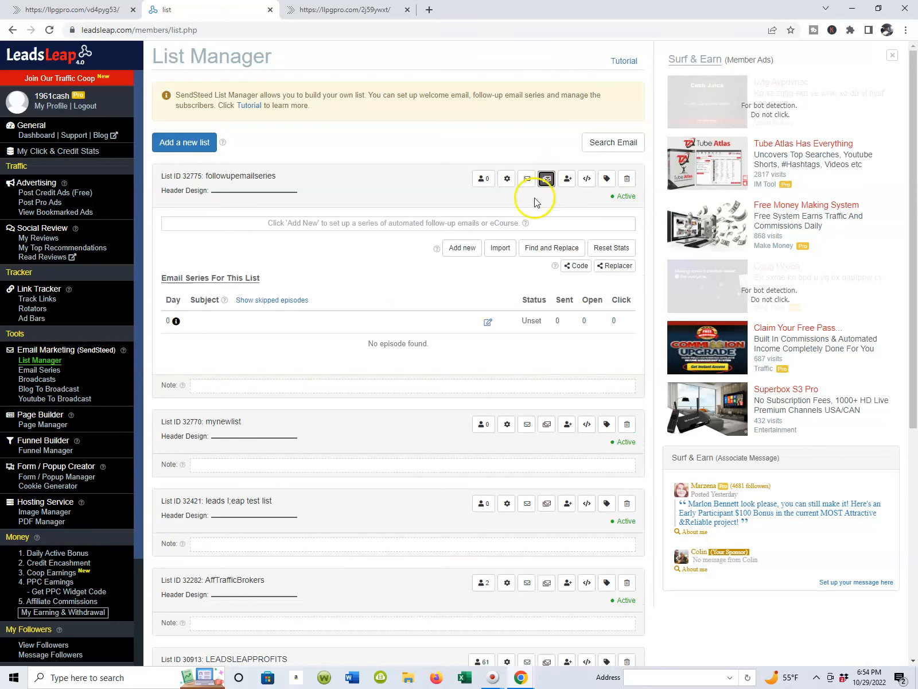
click(499, 251)
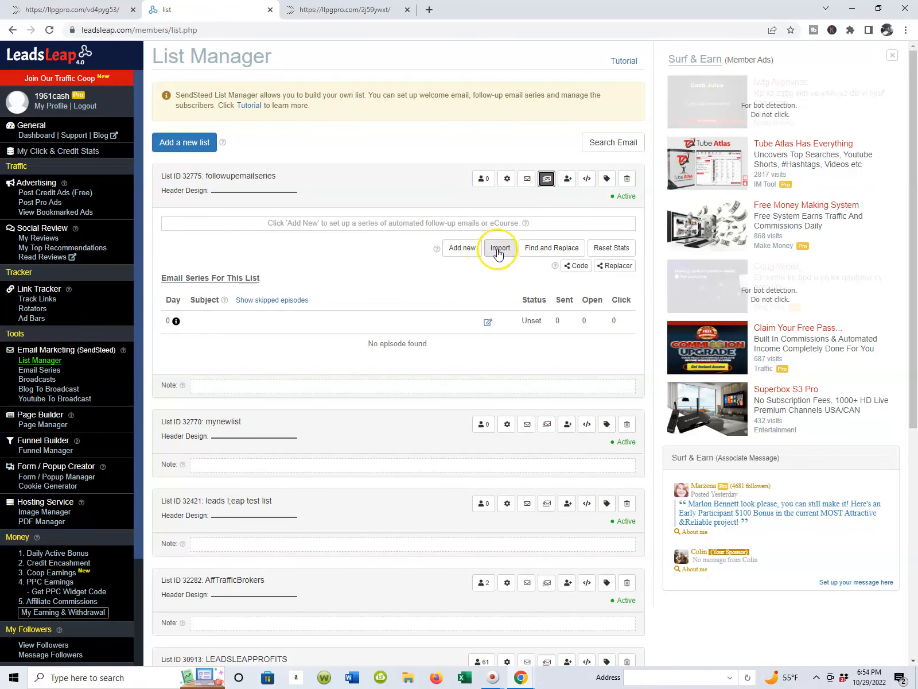
click(498, 250)
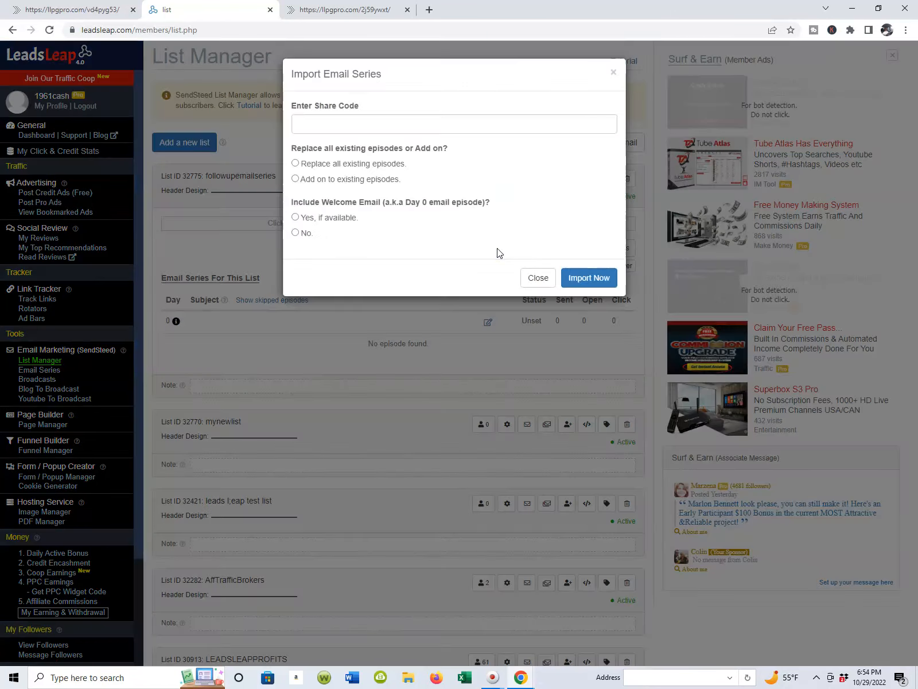
click(101, 12)
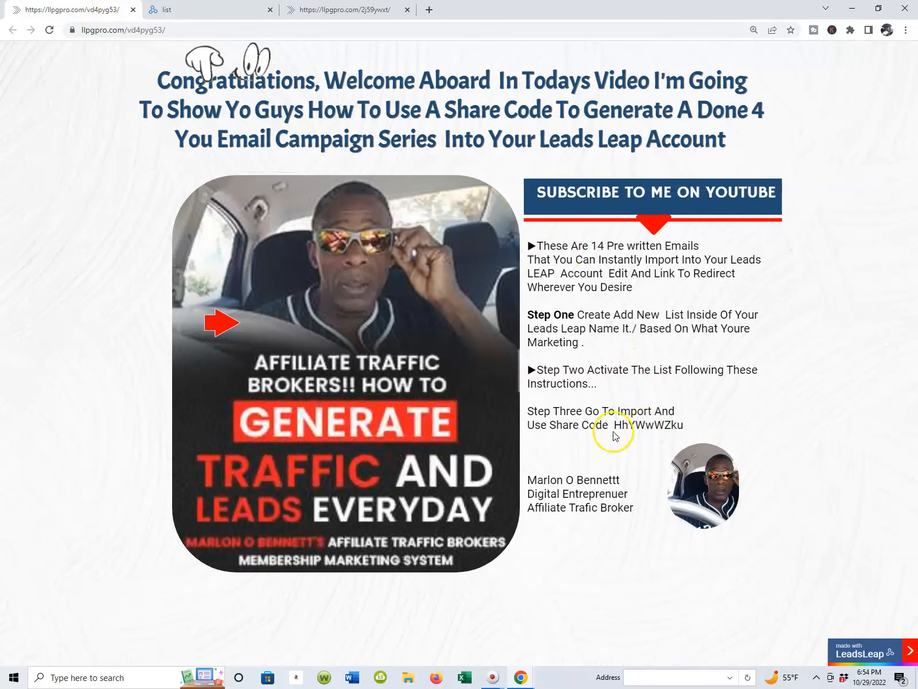
drag(613, 426, 689, 434)
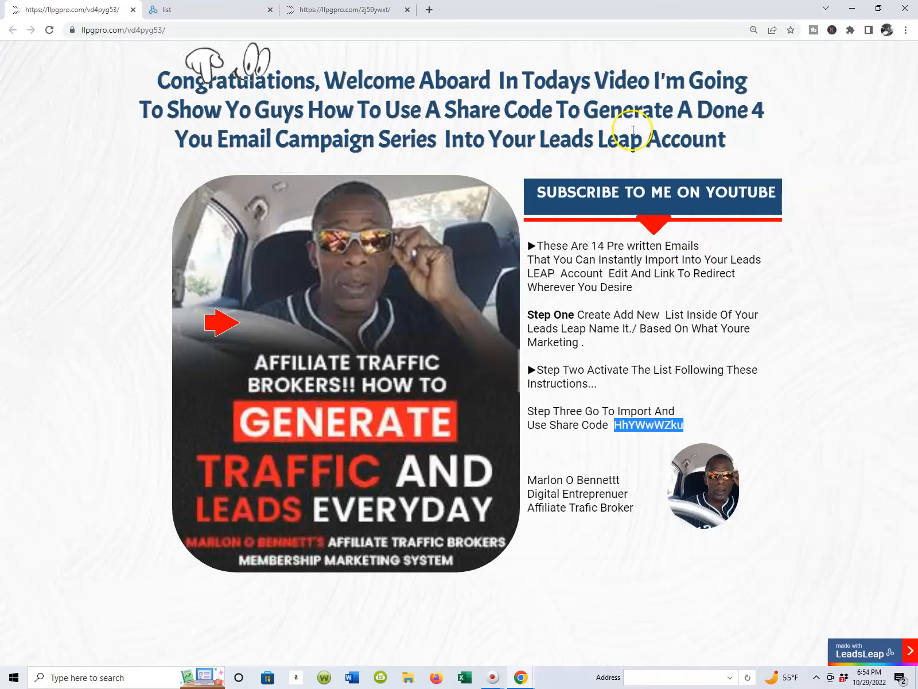
click(328, 10)
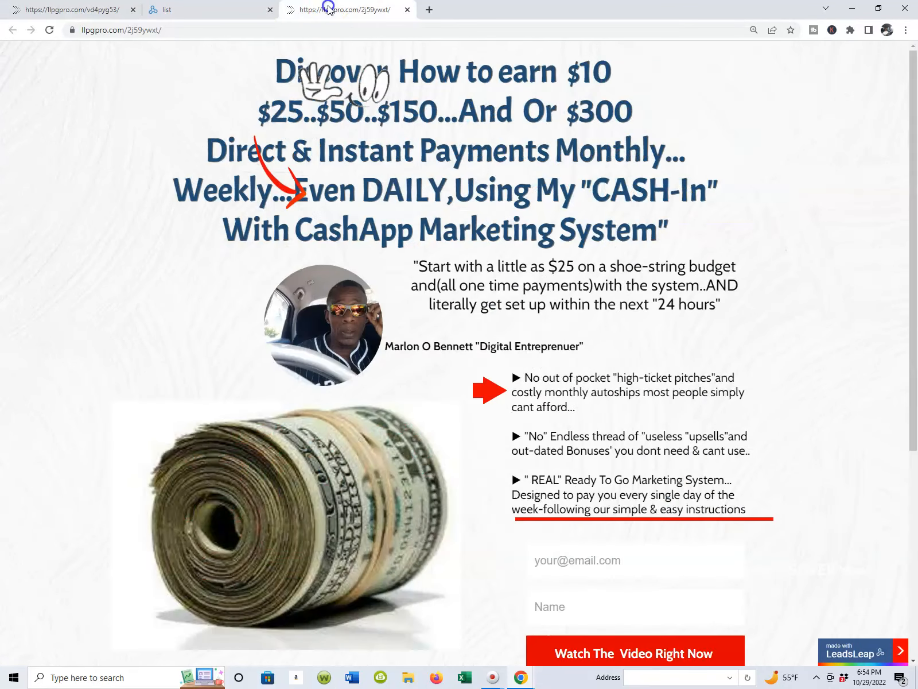
click(198, 12)
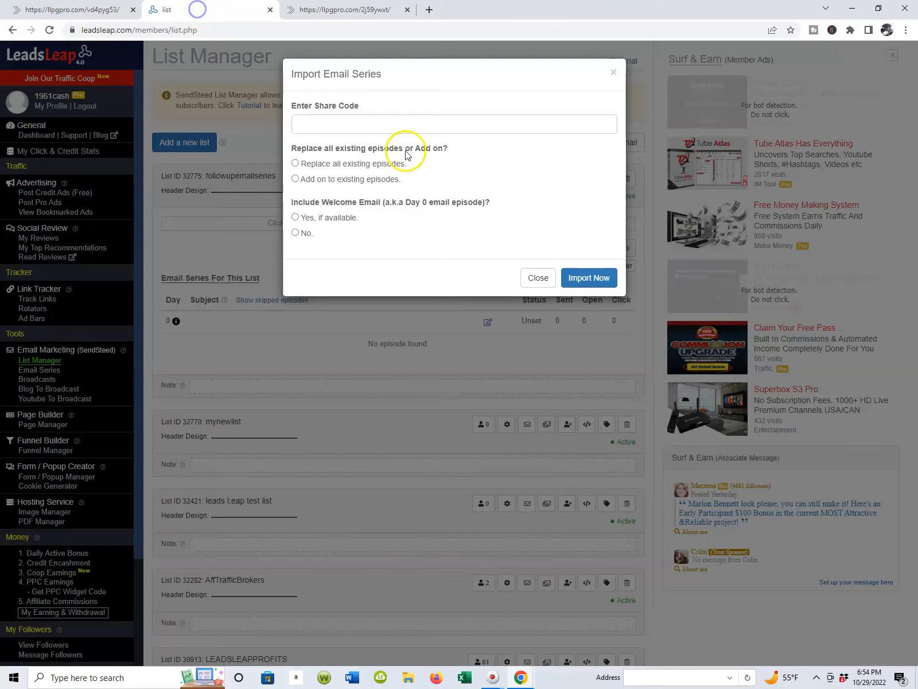
right_click(350, 126)
click(384, 211)
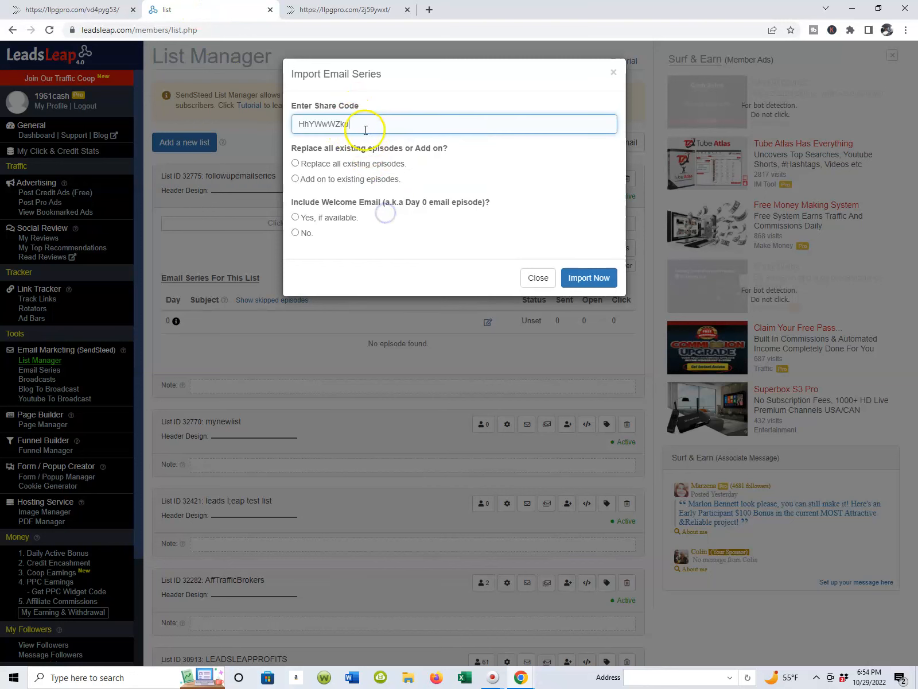
Step: Import the shared email series, replacing all existing episodes and leaving out the welcome email
click(591, 279)
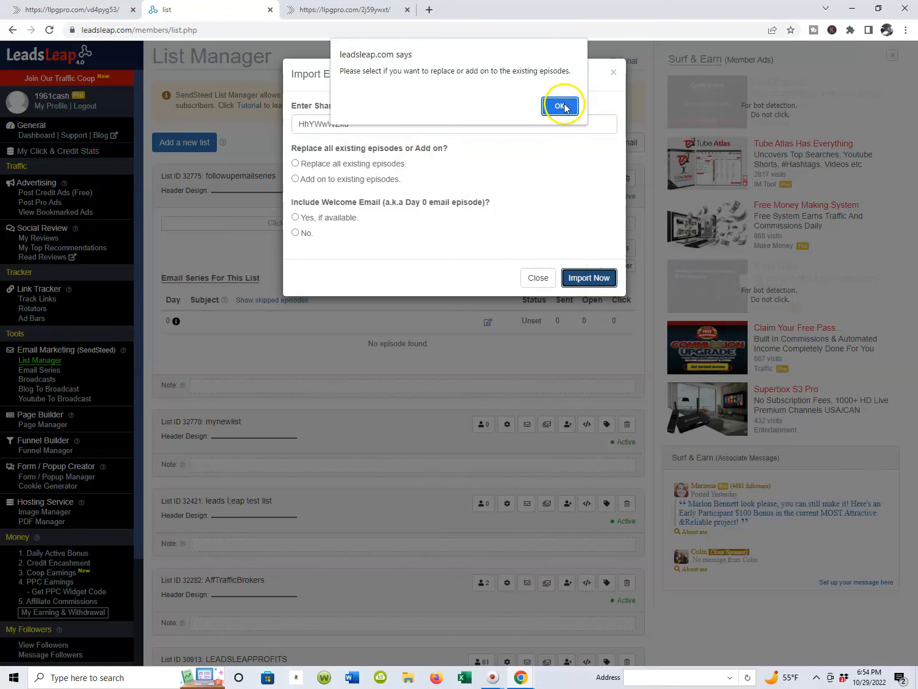
click(558, 101)
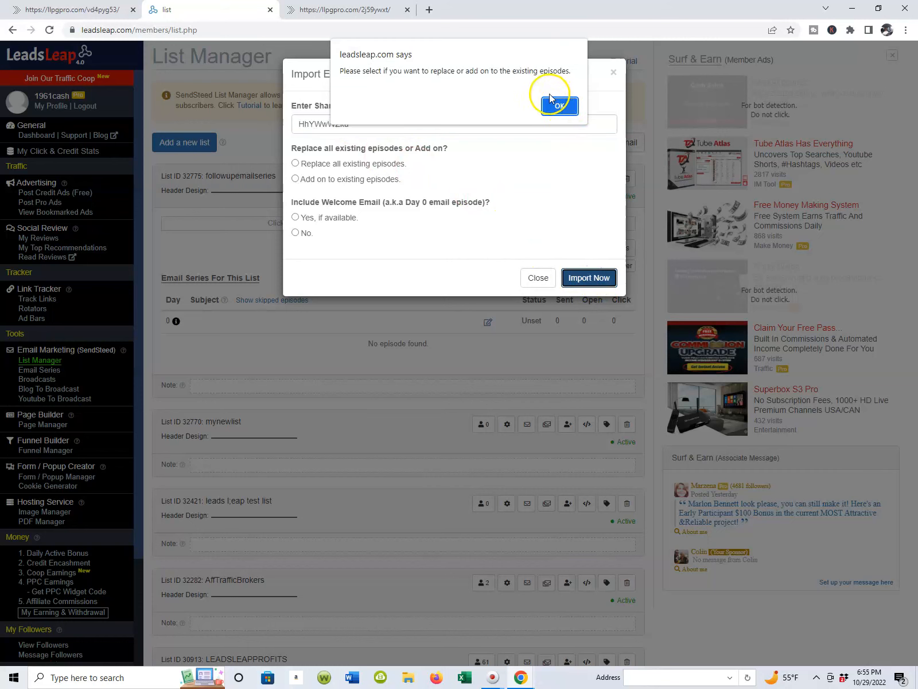
click(554, 109)
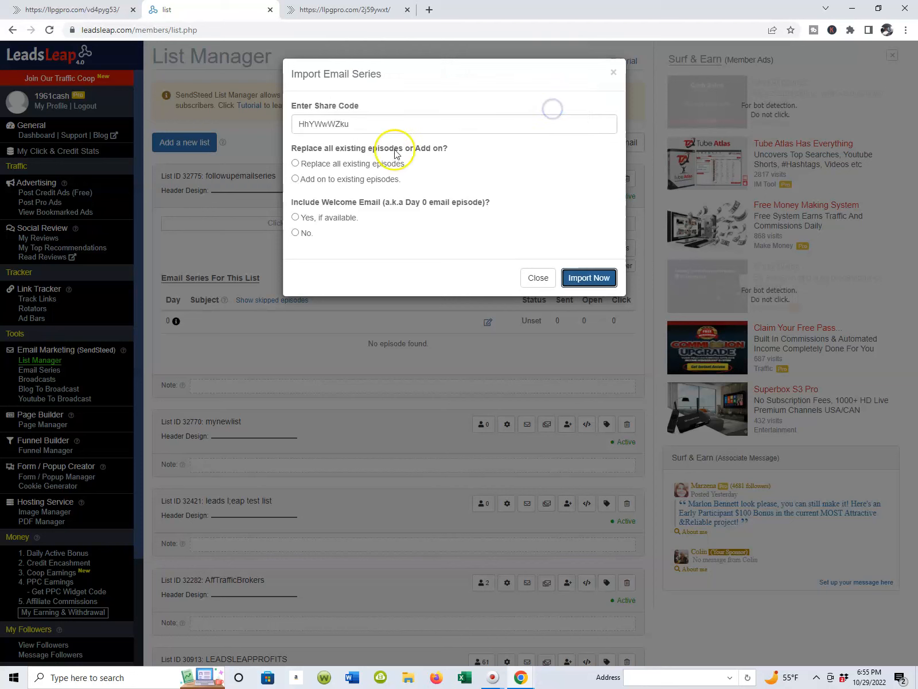
click(295, 233)
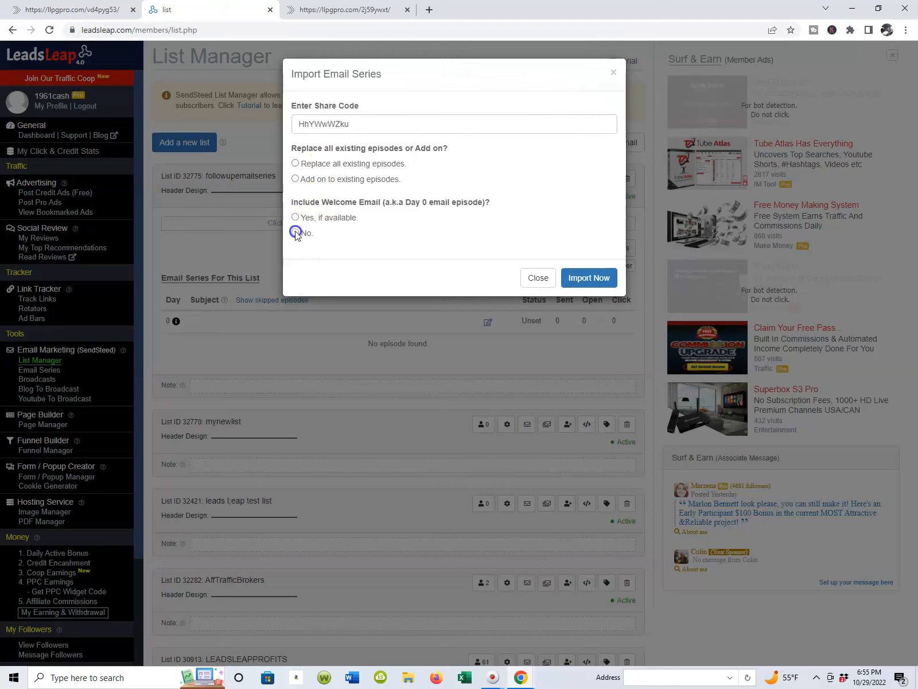
click(582, 283)
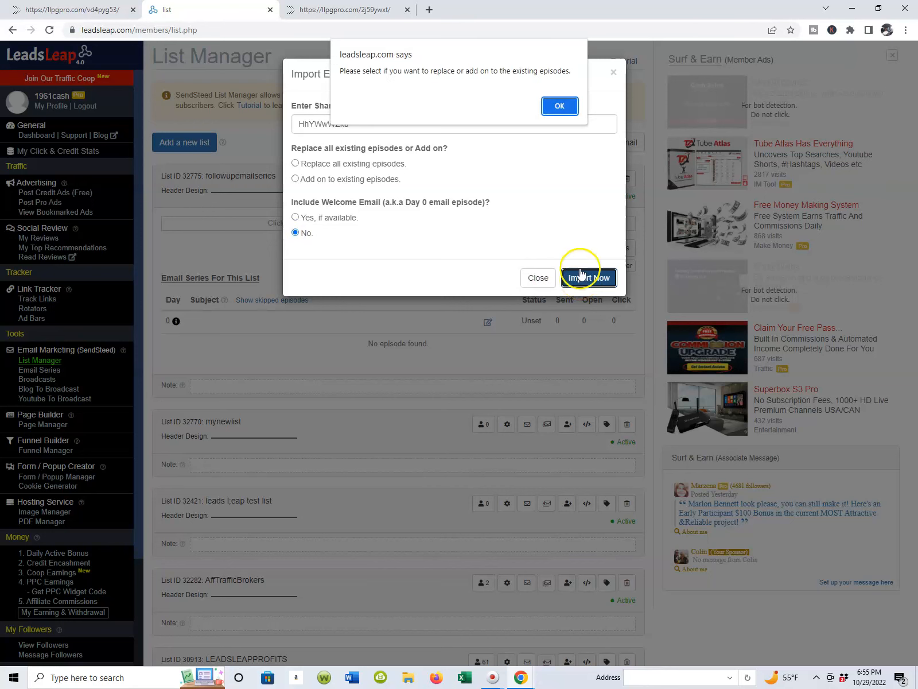
click(560, 105)
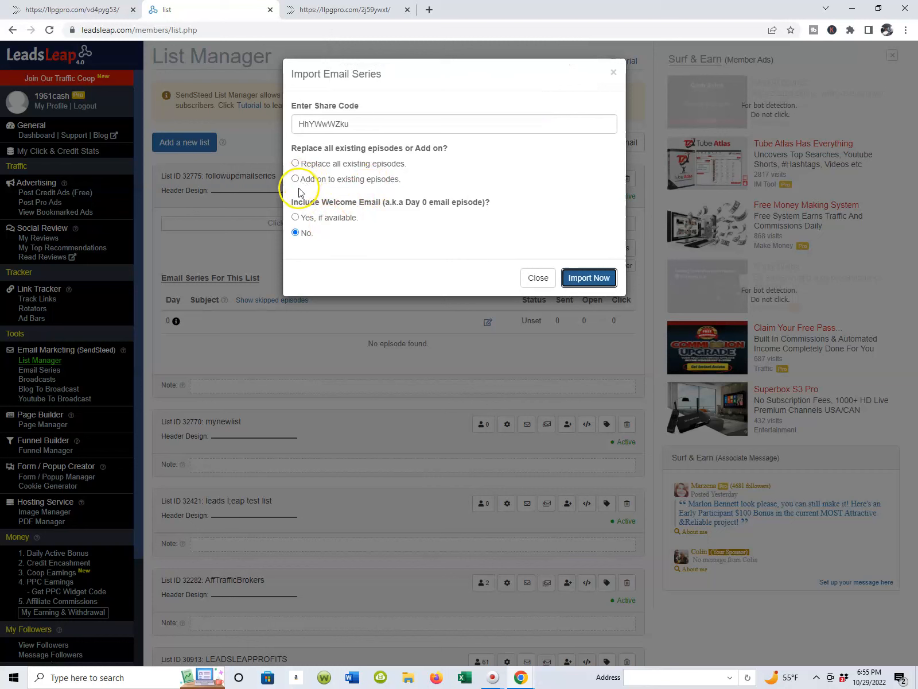
click(295, 163)
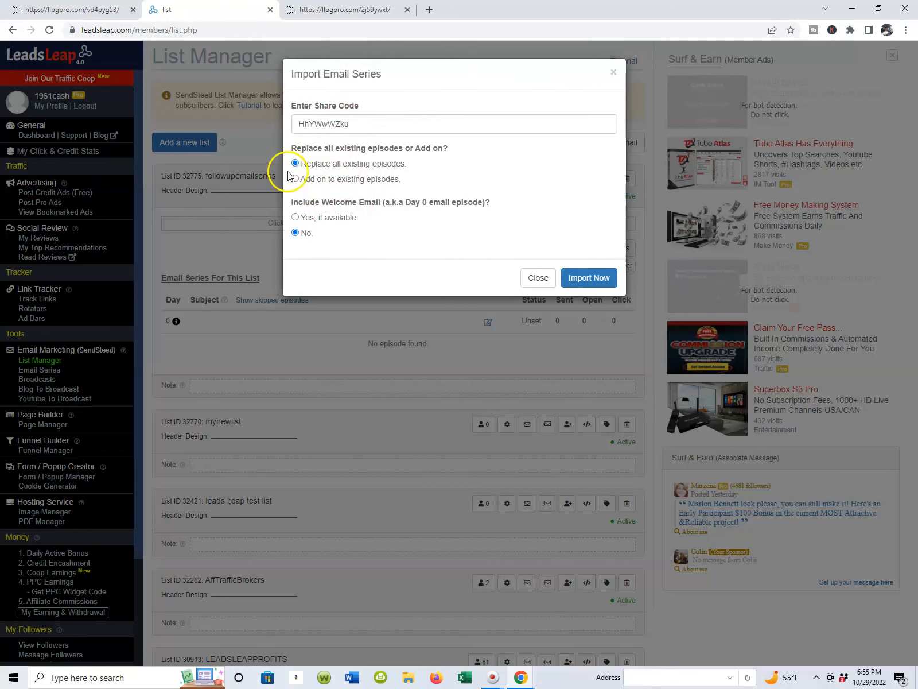
click(576, 280)
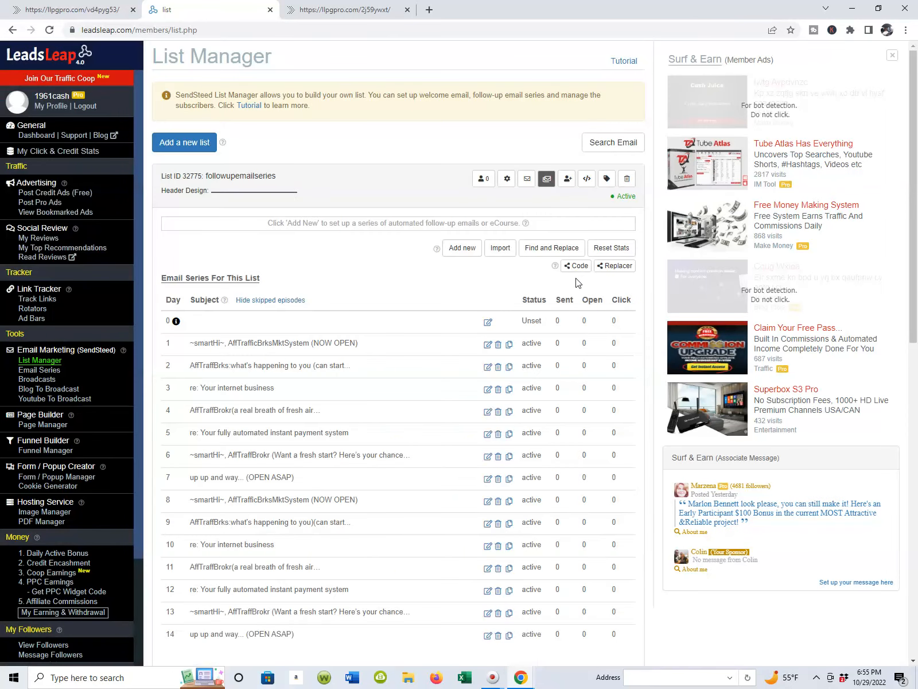
Step: Review the imported Day 1 to Day 14 episodes of the followupemailseries list, including their subjects and statuses
scroll(313, 174, down, 3)
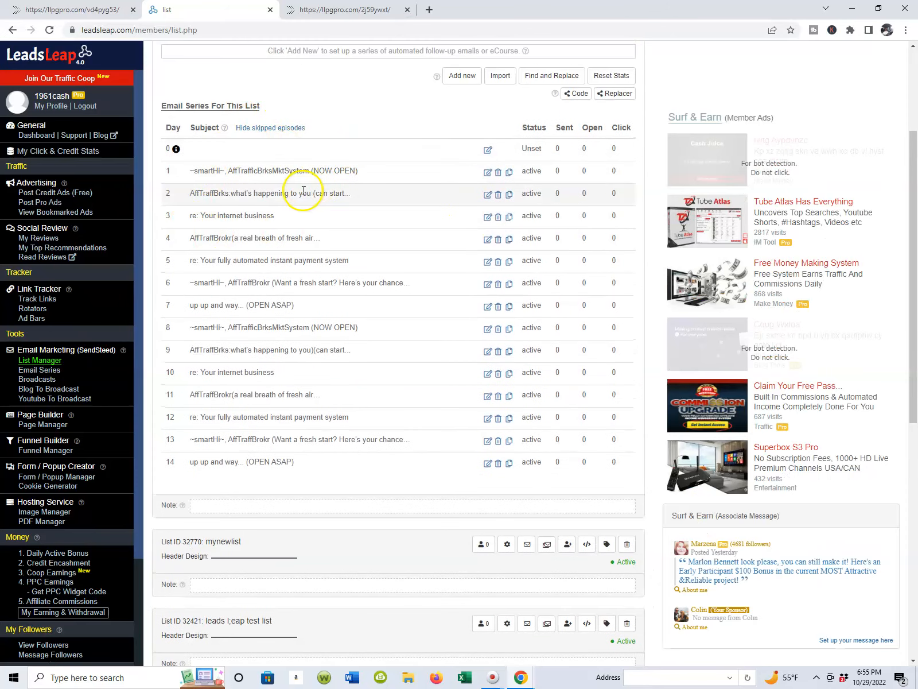
scroll(278, 234, down, 3)
scroll(270, 241, up, 4)
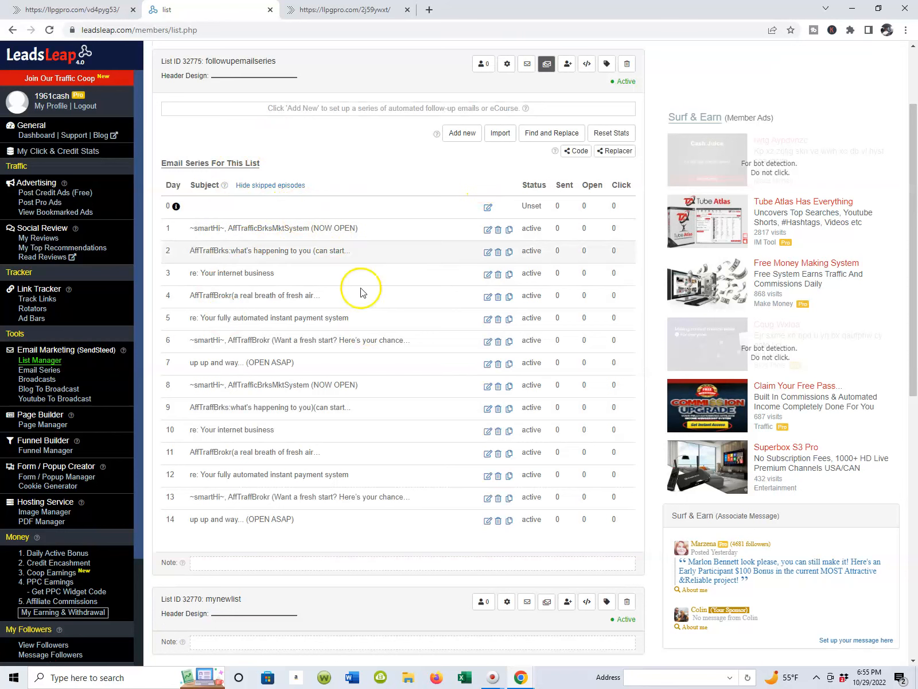
scroll(327, 298, up, 3)
scroll(334, 269, down, 3)
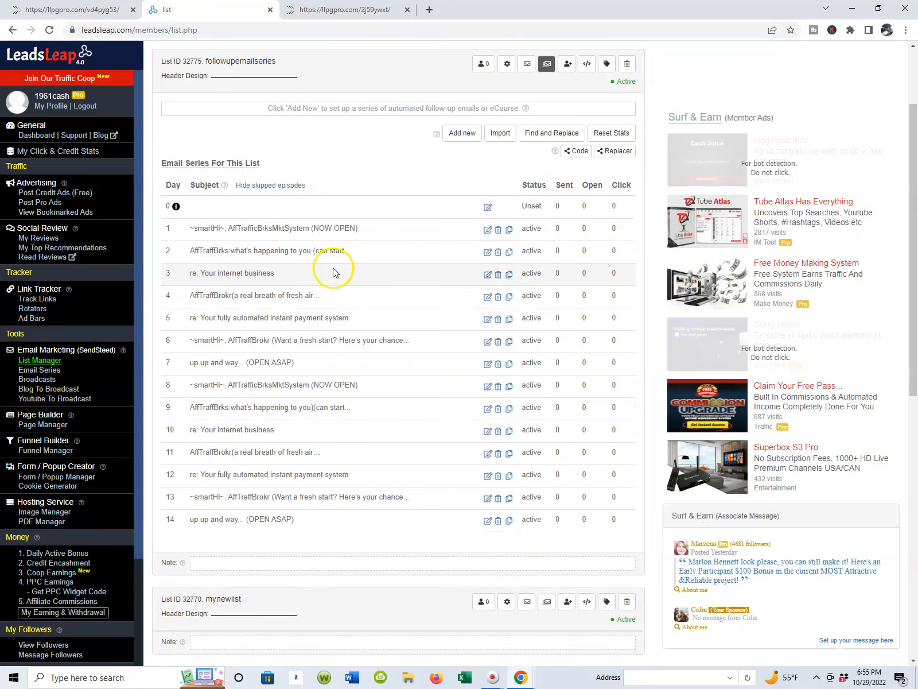
scroll(334, 272, up, 3)
scroll(332, 267, down, 2)
scroll(310, 232, up, 1)
scroll(470, 260, down, 2)
scroll(470, 256, up, 2)
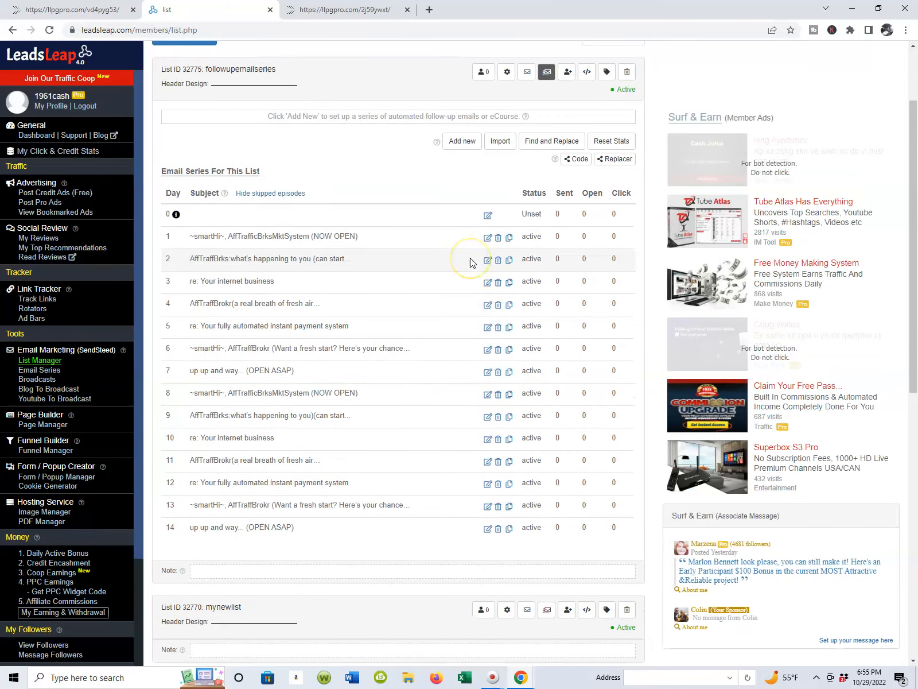
scroll(470, 263, down, 2)
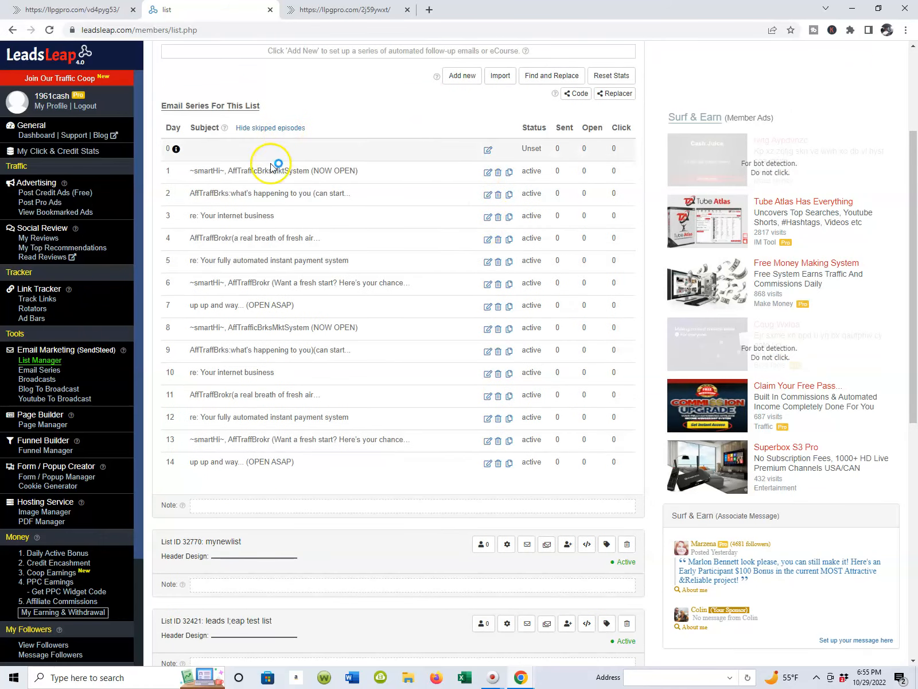
scroll(476, 248, down, 3)
scroll(222, 163, up, 3)
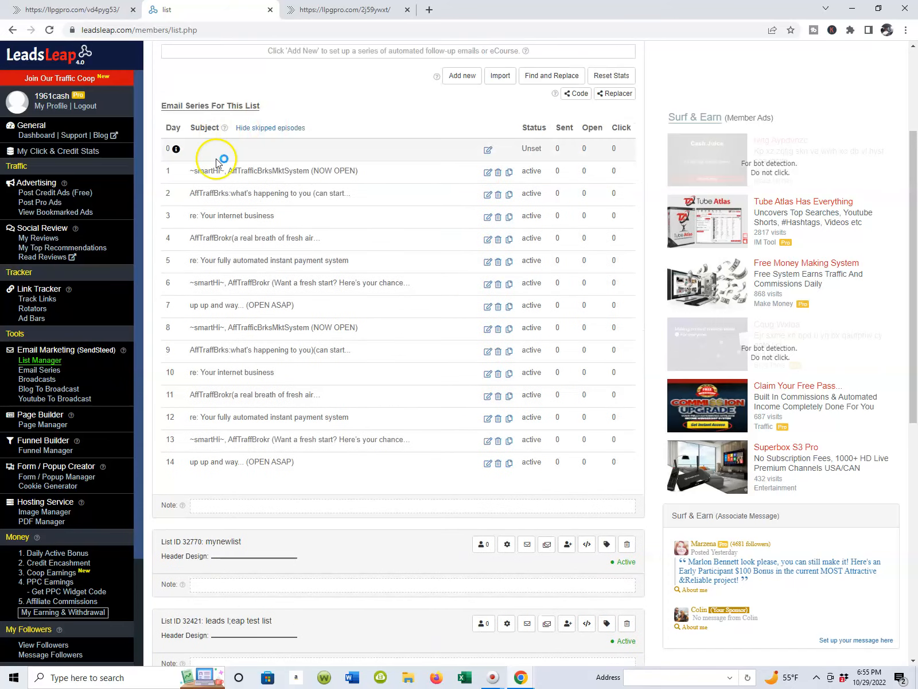
scroll(224, 189, down, 1)
scroll(224, 188, down, 2)
scroll(266, 226, up, 4)
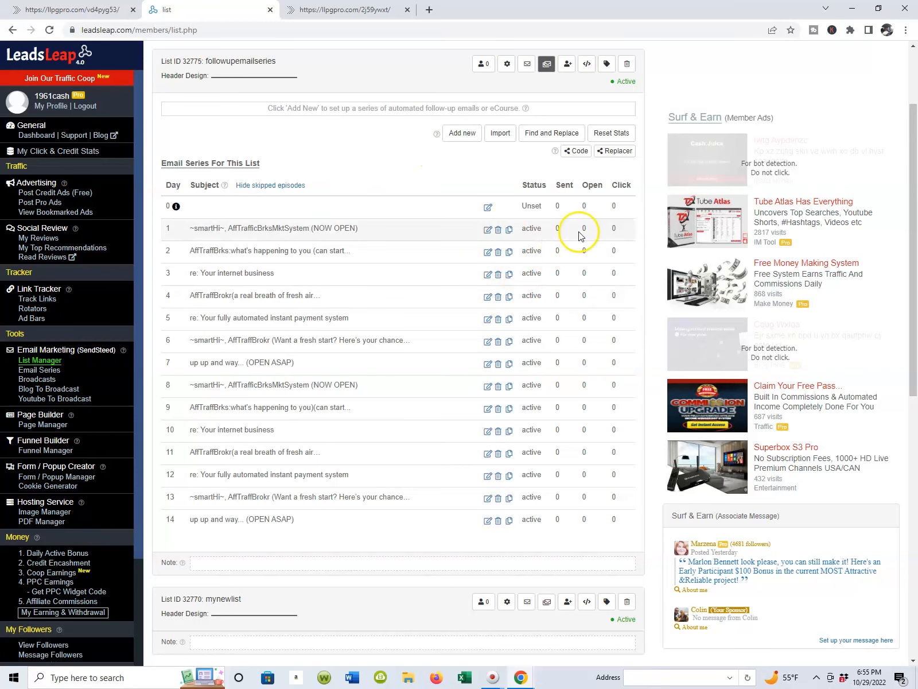
scroll(555, 298, down, 1)
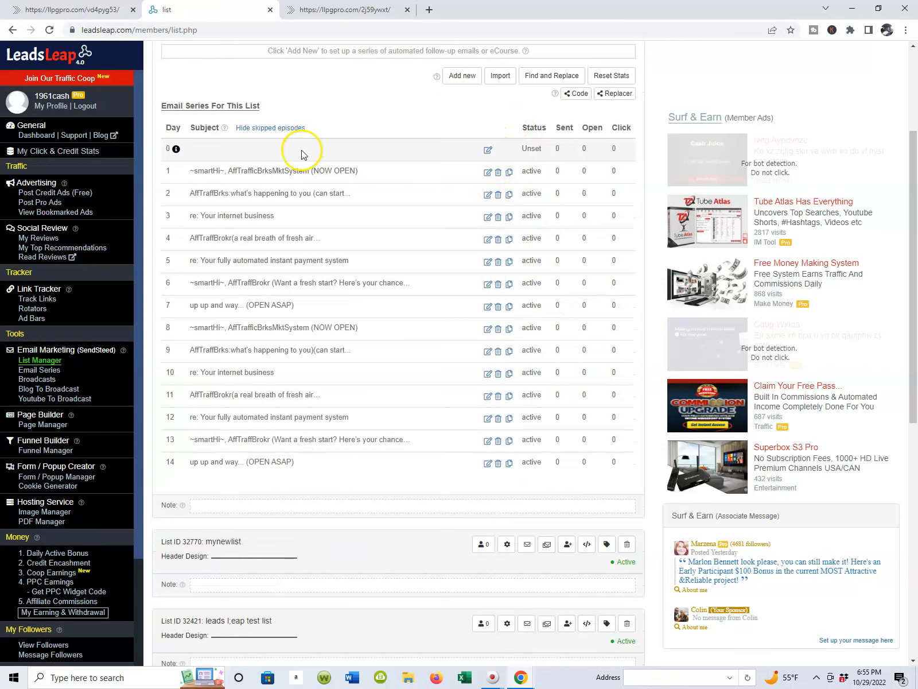
Step: Open the Day 1 episode for editing and read through its email body, call-to-action link and signature
click(488, 173)
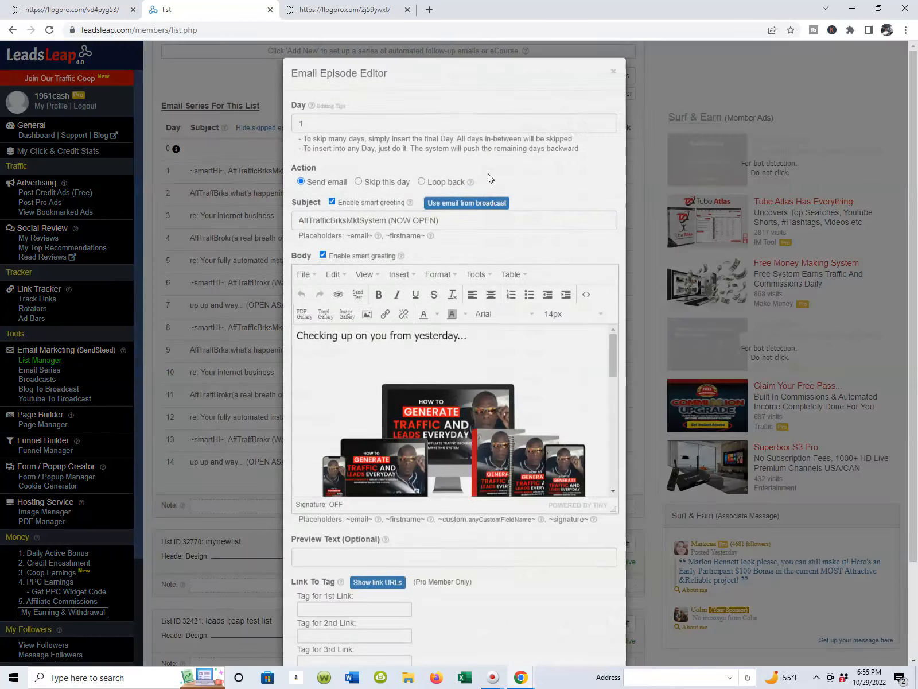
scroll(490, 228, down, 2)
scroll(485, 243, down, 10)
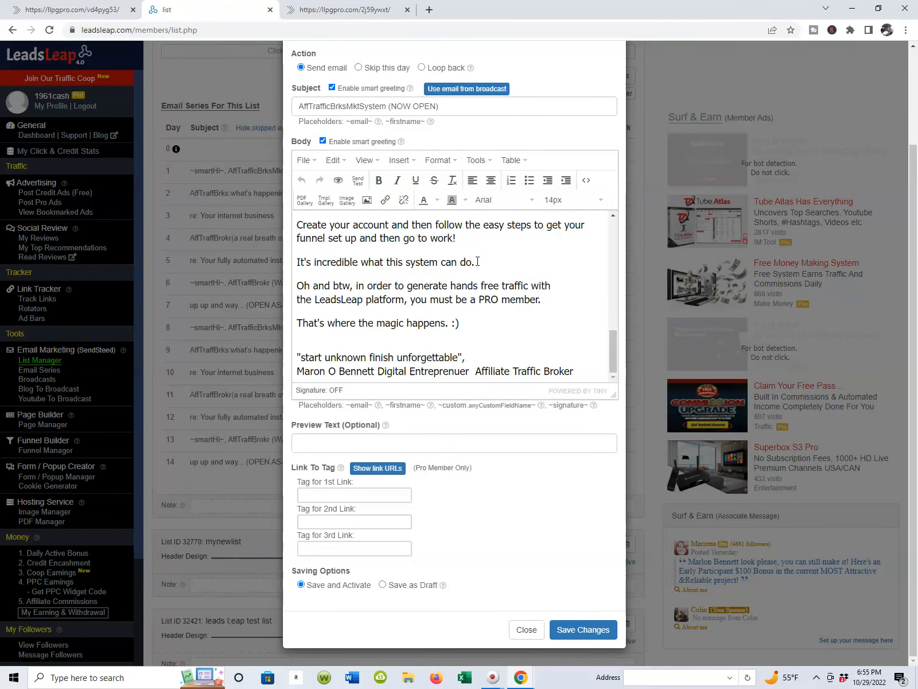
scroll(478, 262, up, 4)
scroll(478, 260, down, 4)
scroll(484, 359, up, 3)
scroll(467, 313, up, 1)
scroll(455, 309, down, 2)
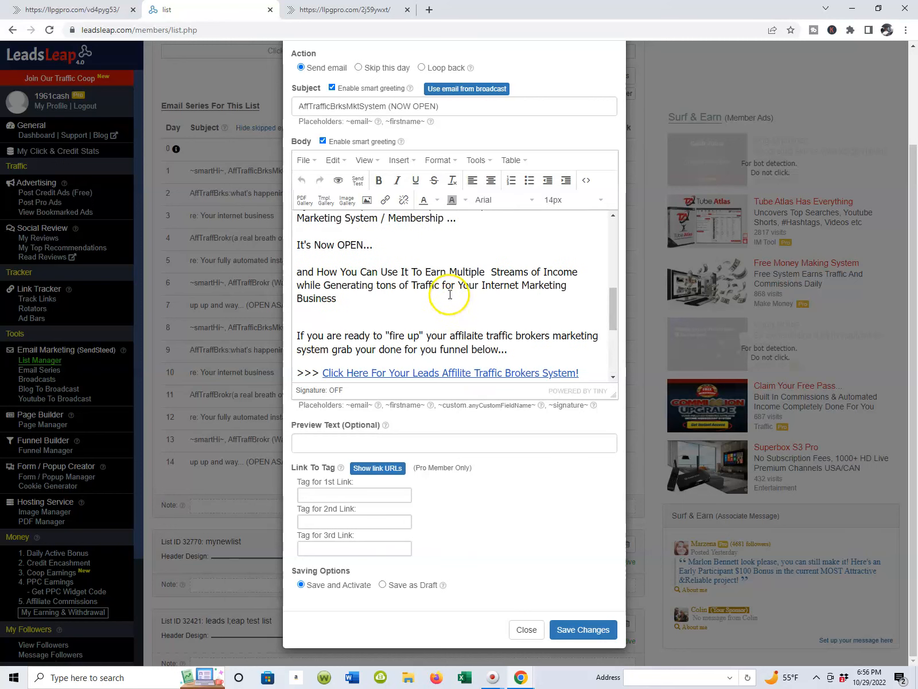
scroll(450, 295, down, 2)
scroll(450, 295, up, 2)
scroll(450, 295, down, 2)
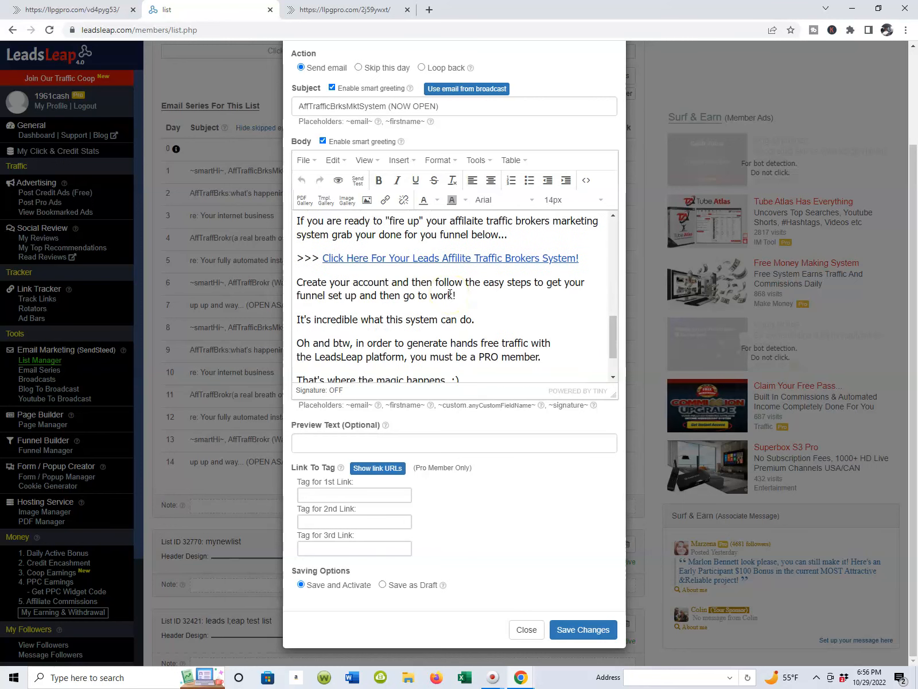
scroll(450, 294, up, 1)
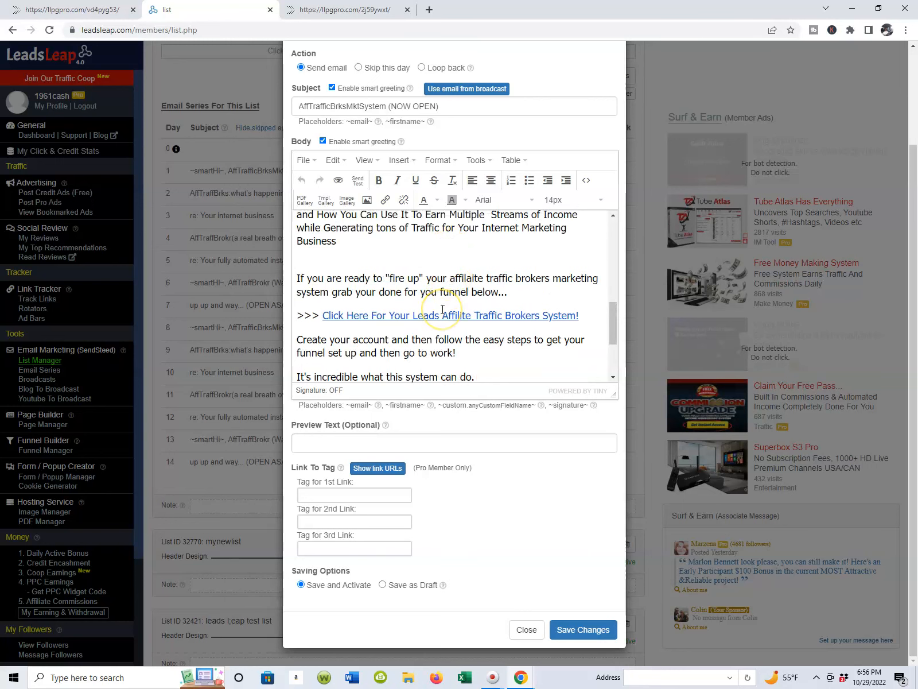
scroll(445, 311, down, 1)
scroll(470, 313, up, 1)
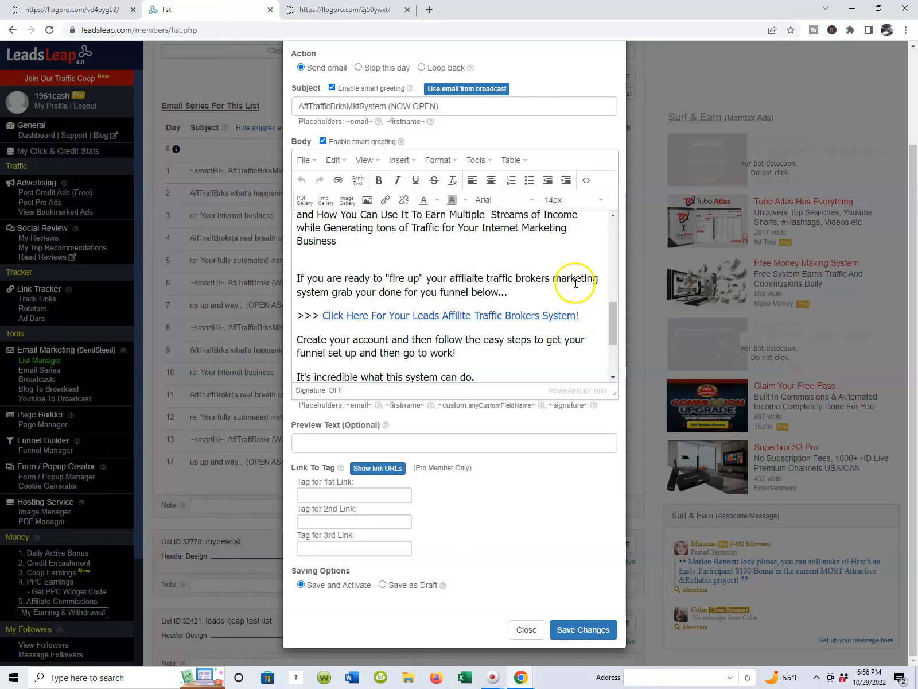
scroll(517, 265, up, 2)
scroll(476, 267, down, 2)
scroll(473, 270, down, 2)
scroll(473, 270, up, 2)
scroll(411, 300, down, 2)
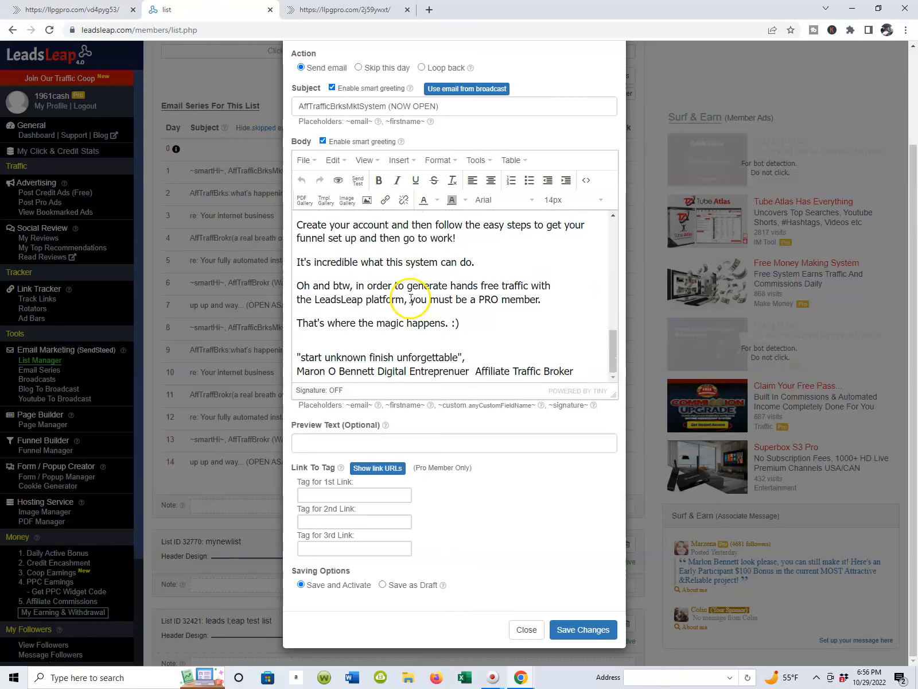
scroll(414, 299, up, 2)
scroll(410, 301, down, 2)
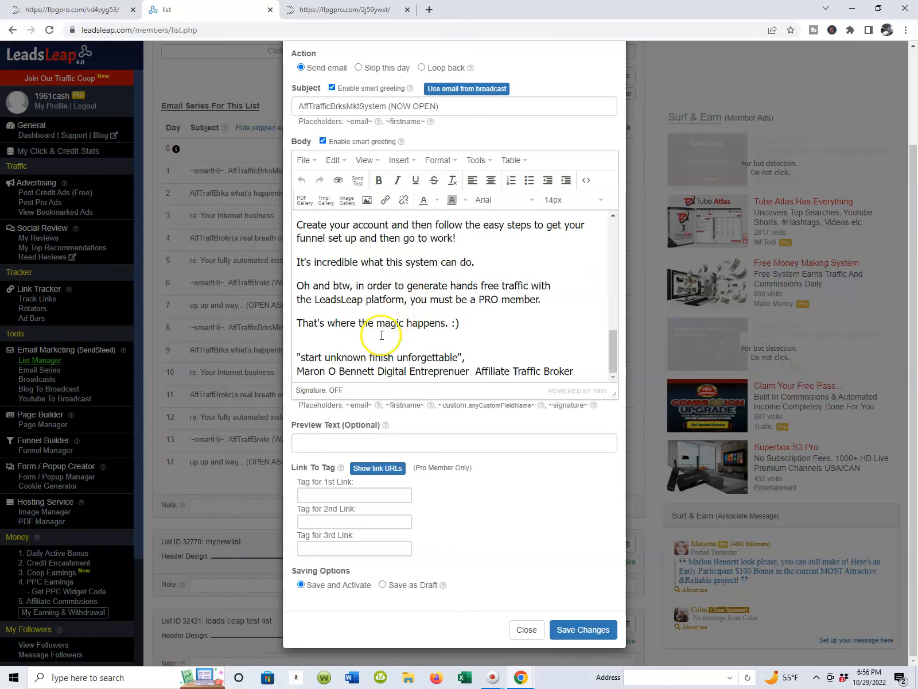
scroll(382, 335, up, 2)
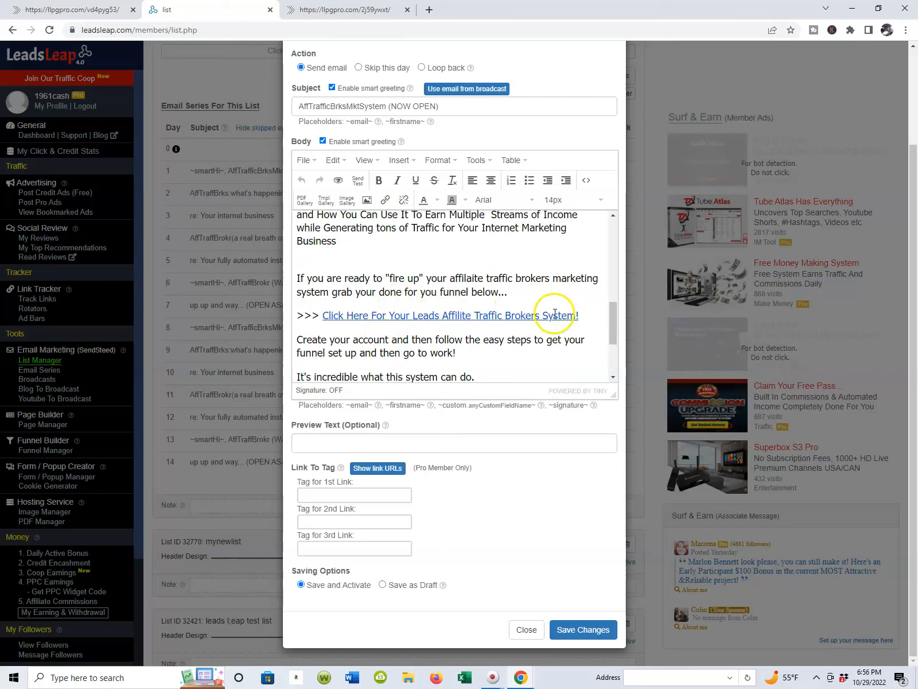
Step: Remove the existing link from the "Click Here For Your Leads Affilite Traffic Brokers System!" line in the Day 1 email
drag(588, 318, 574, 306)
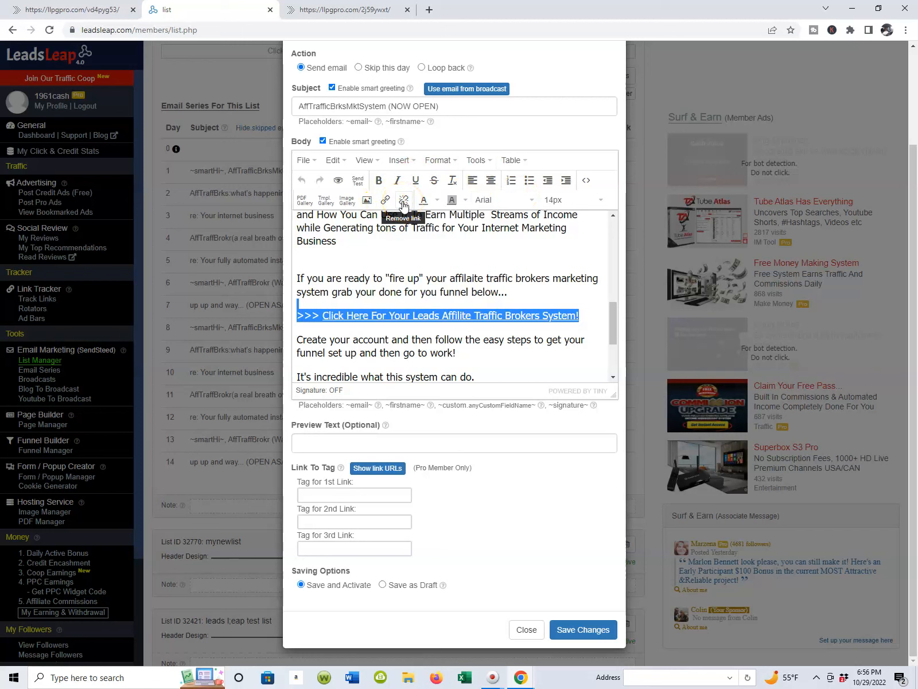
click(386, 200)
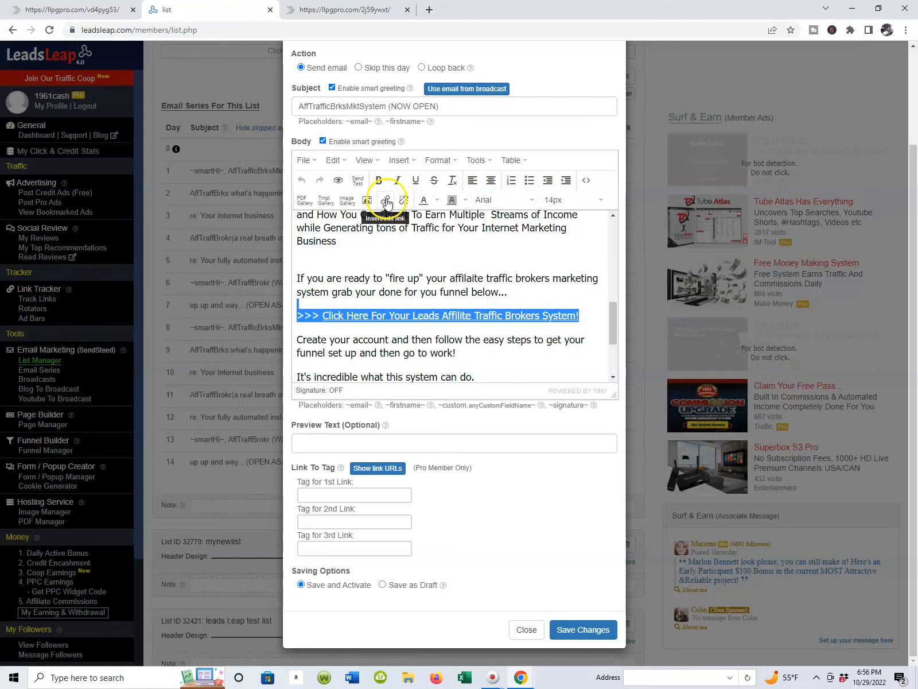
click(404, 200)
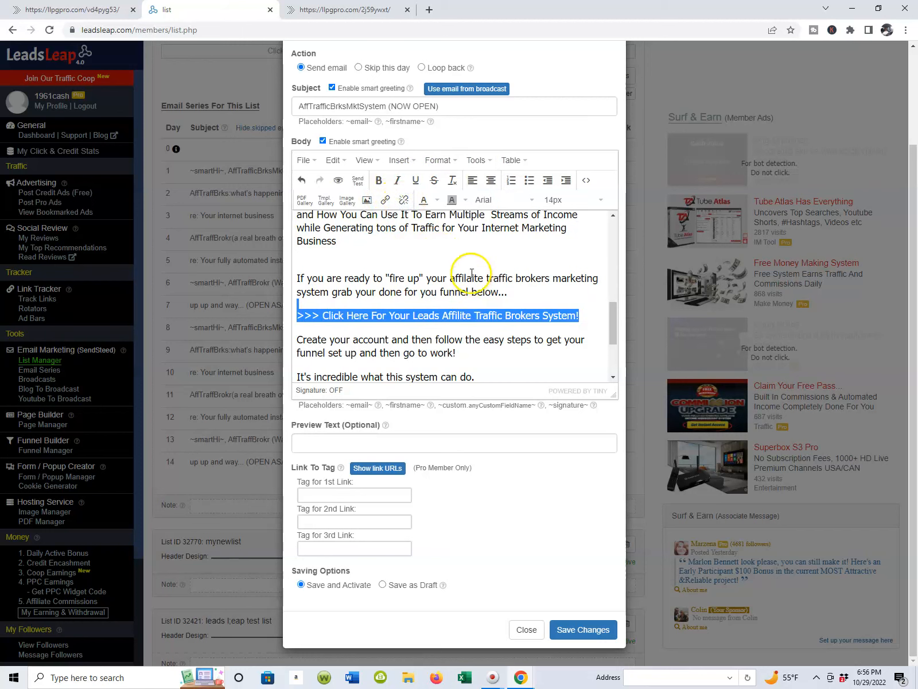
click(501, 292)
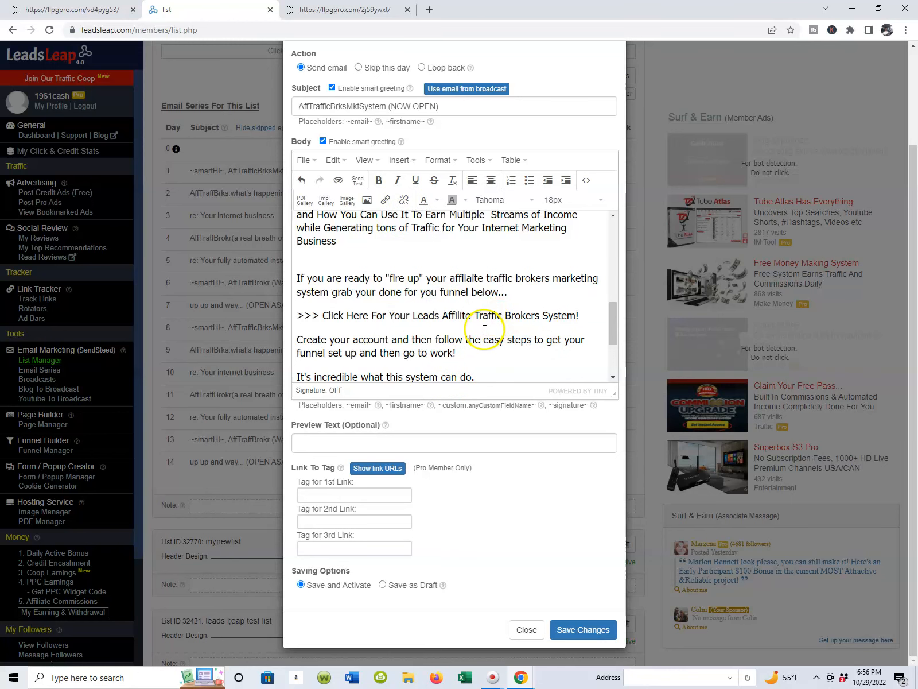
Step: Reselect the unlinked "Click Here For Your Leads Affilite Traffic Brokers System!" line and start inserting a new link on it
scroll(490, 361, down, 2)
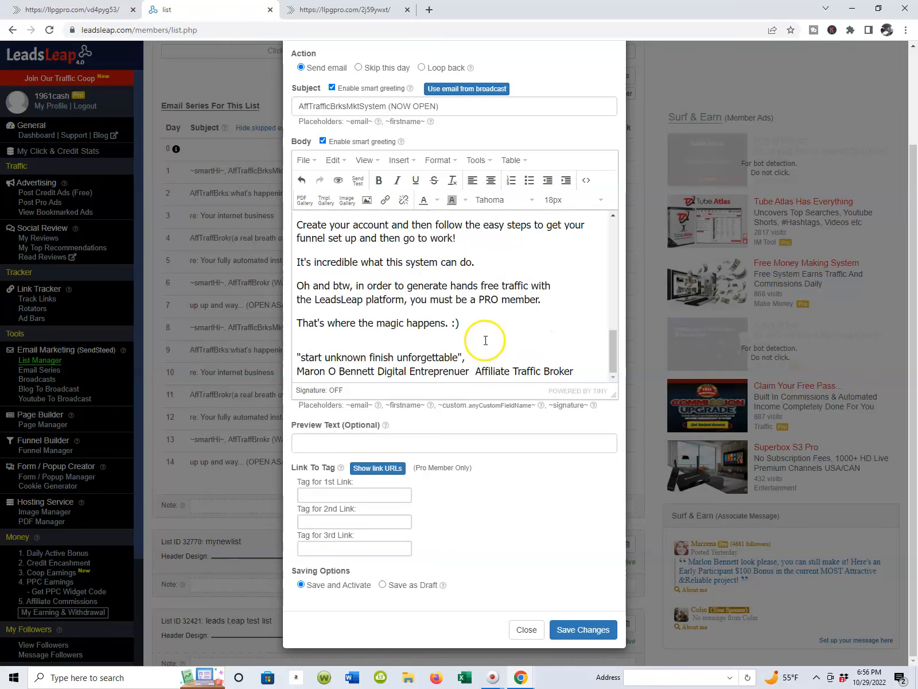
scroll(486, 340, up, 3)
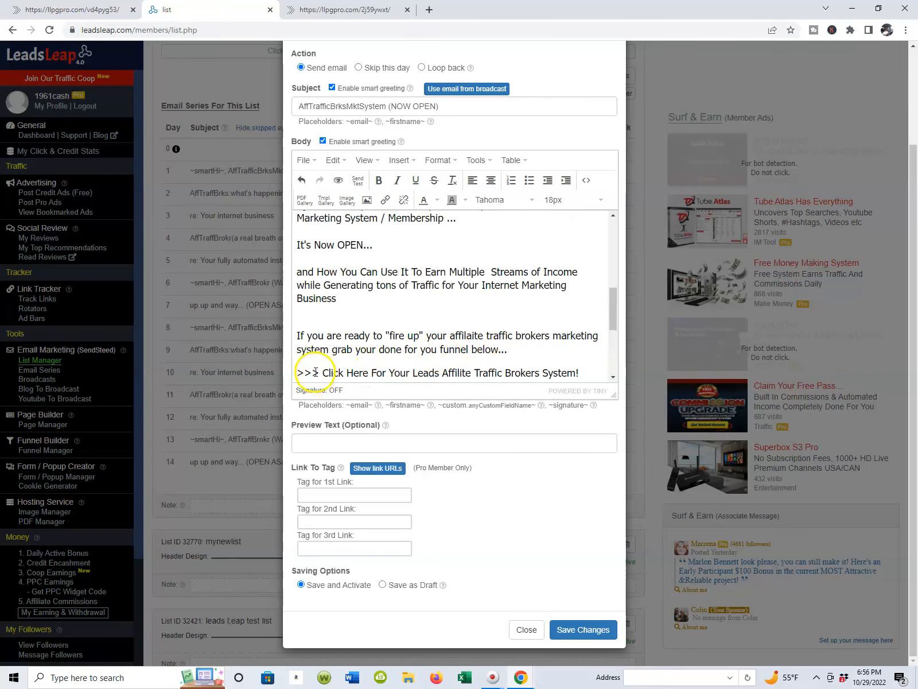
drag(585, 371, 569, 360)
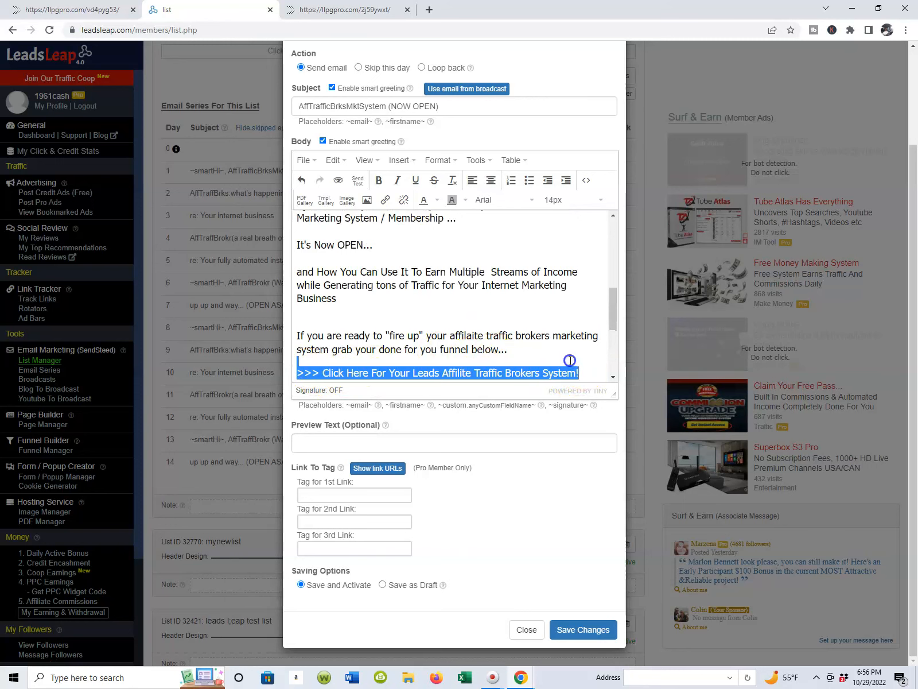
click(385, 200)
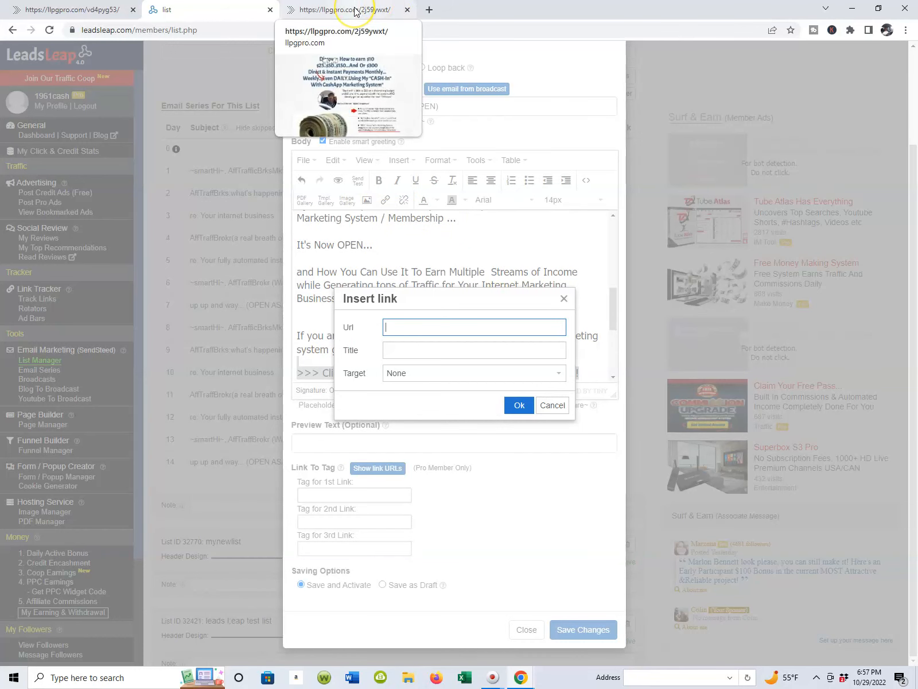
click(96, 11)
click(293, 29)
click(376, 32)
drag(427, 32, 40, 45)
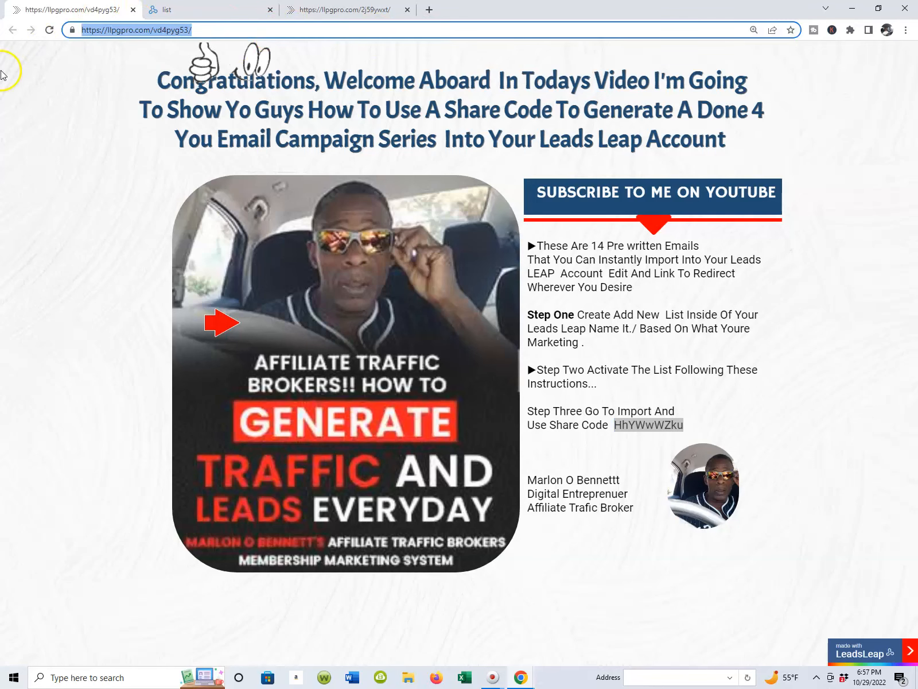
click(344, 11)
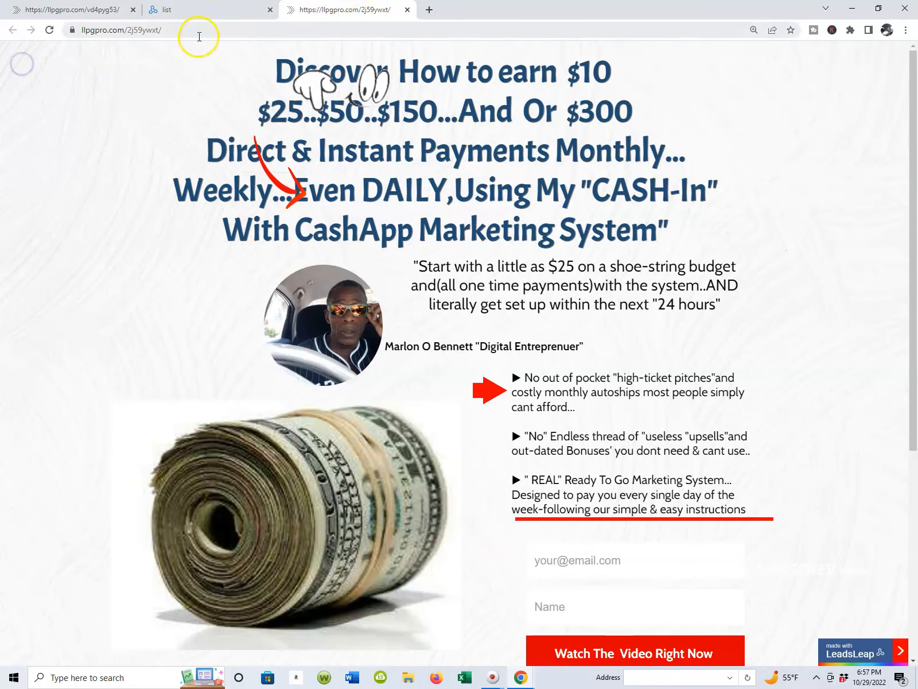
click(195, 30)
key(ctrl+c)
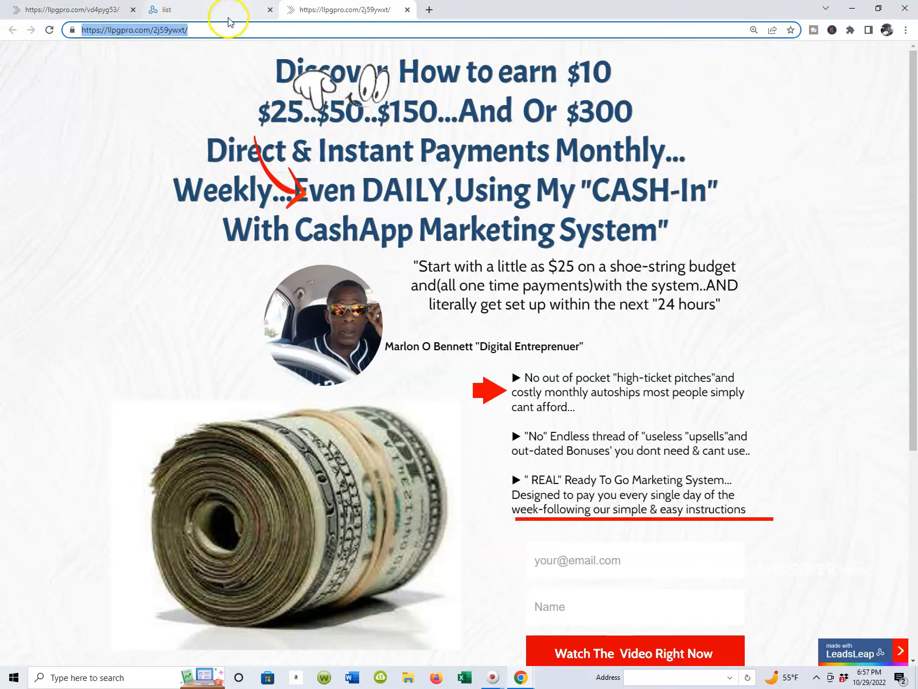
click(224, 12)
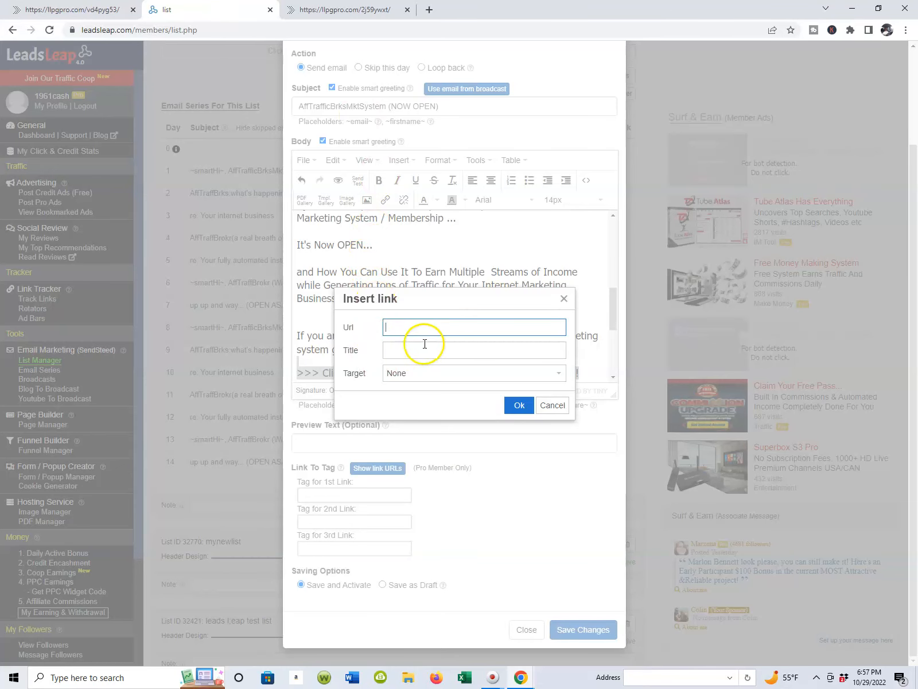
right_click(428, 325)
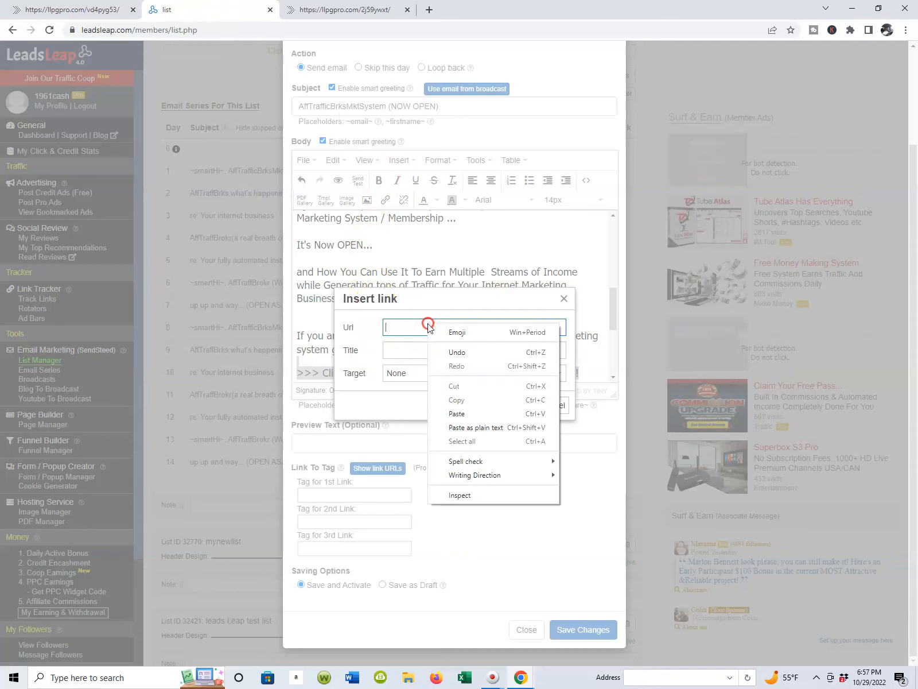
click(462, 412)
click(518, 405)
click(556, 310)
Step: Check the relinked call-to-action line in the Day 1 email body and save the episode's changes
scroll(391, 344, down, 5)
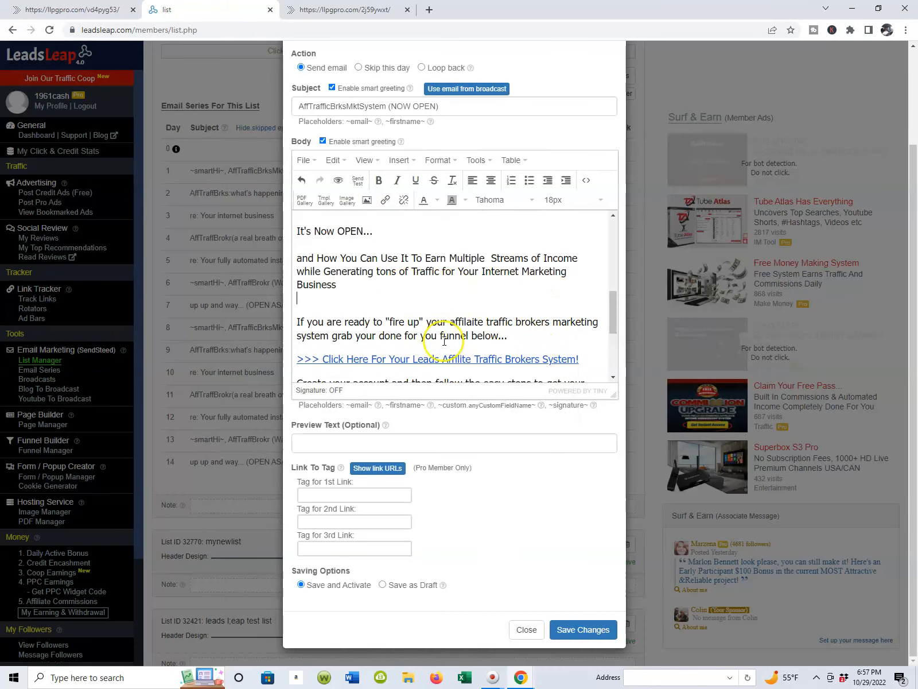
scroll(390, 270, up, 3)
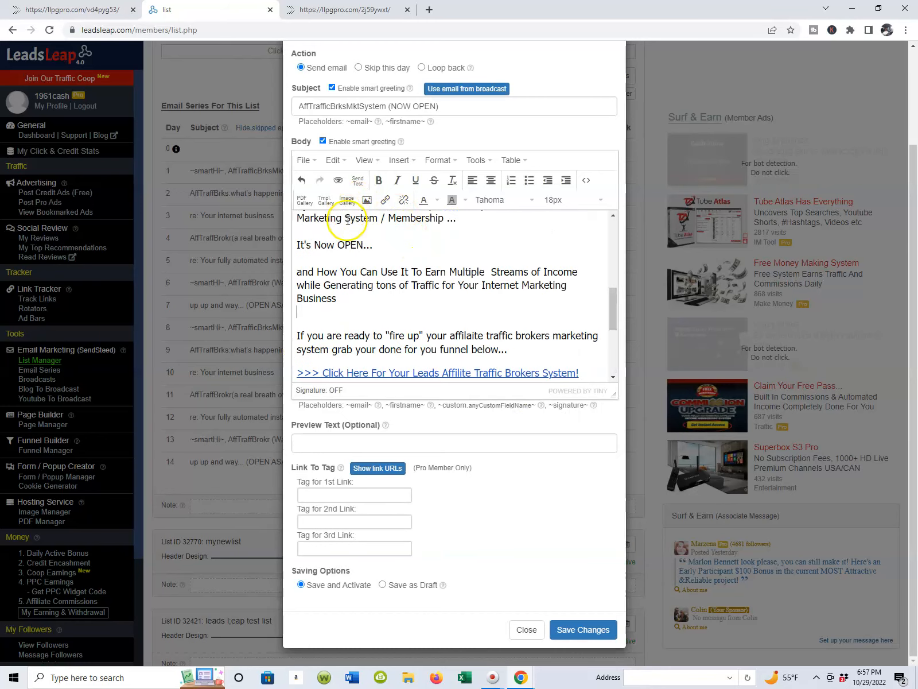
scroll(367, 241, down, 1)
click(571, 632)
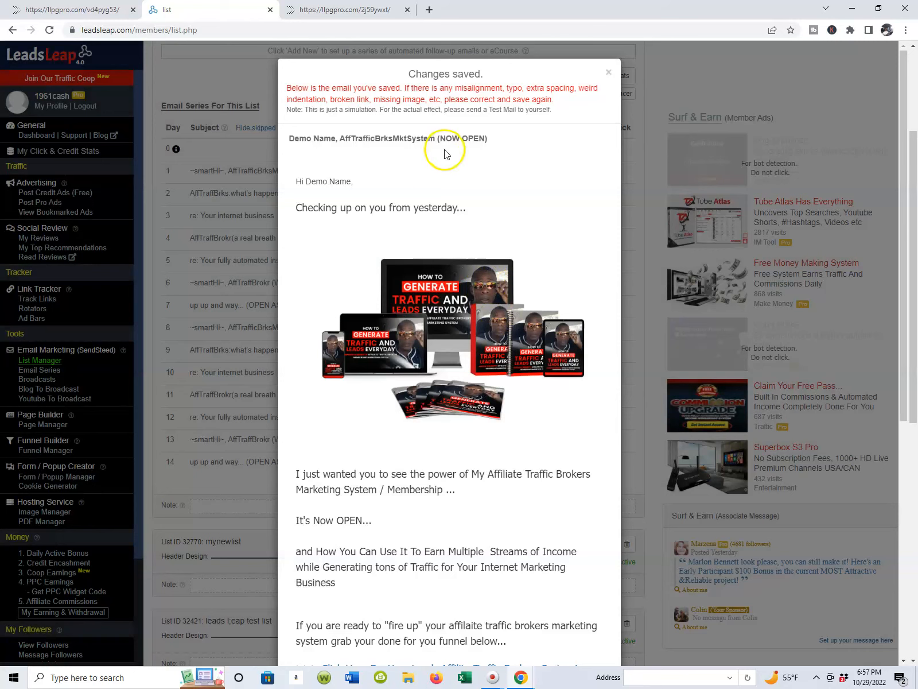
Step: Read through the saved Day 1 email preview, test its call-to-action link, and close the preview
scroll(391, 165, down, 8)
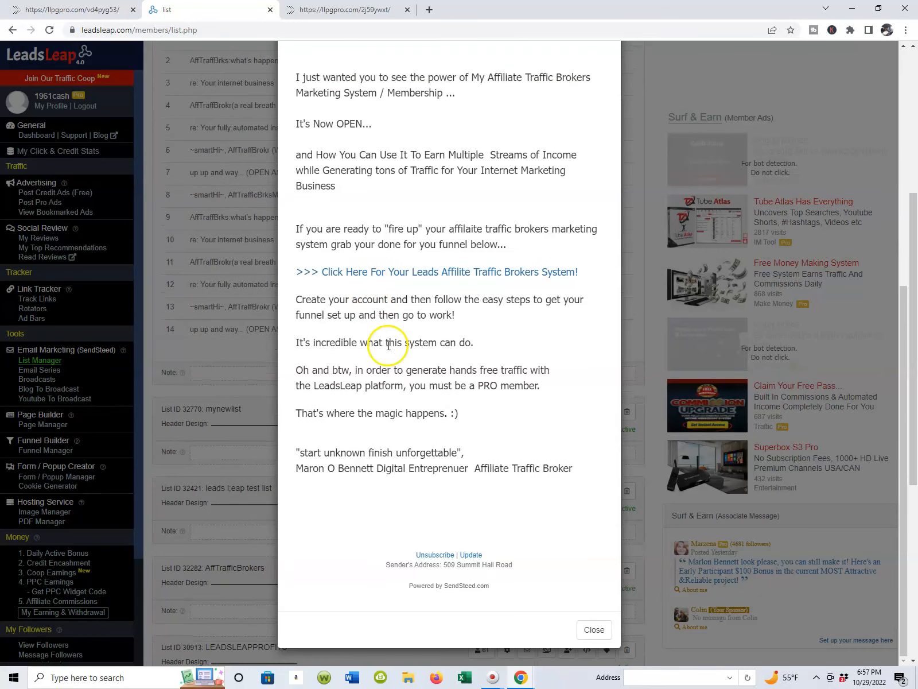
click(376, 272)
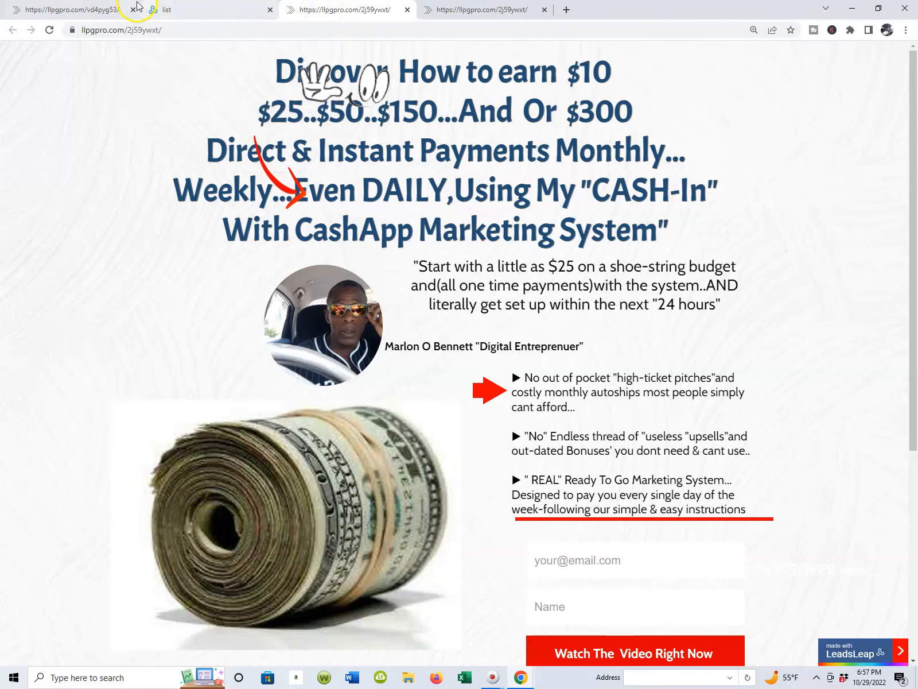
click(106, 10)
click(236, 13)
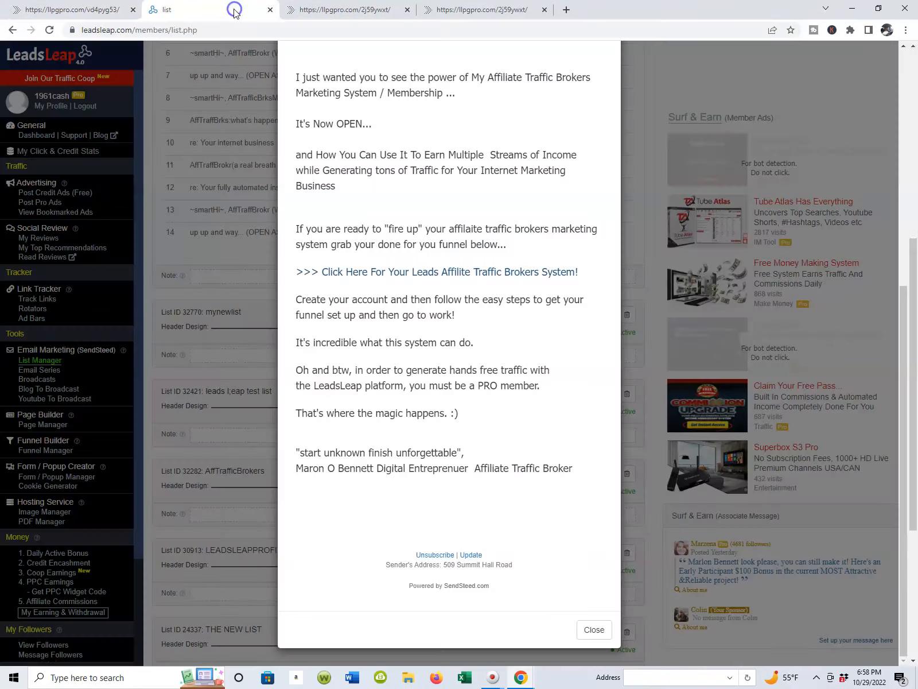
click(111, 10)
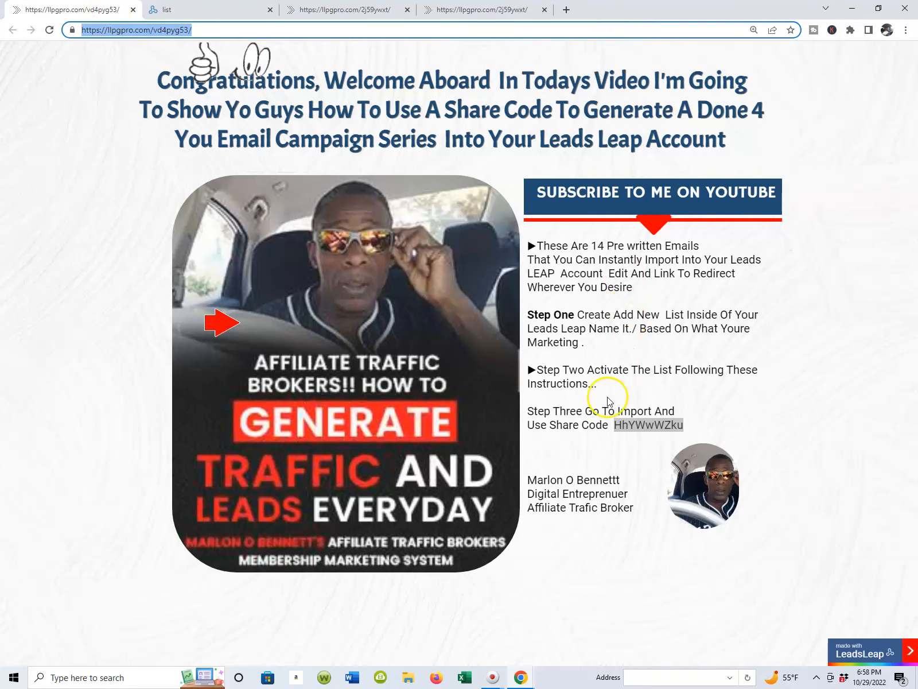
click(233, 13)
scroll(472, 179, up, 4)
scroll(512, 442, down, 4)
click(594, 639)
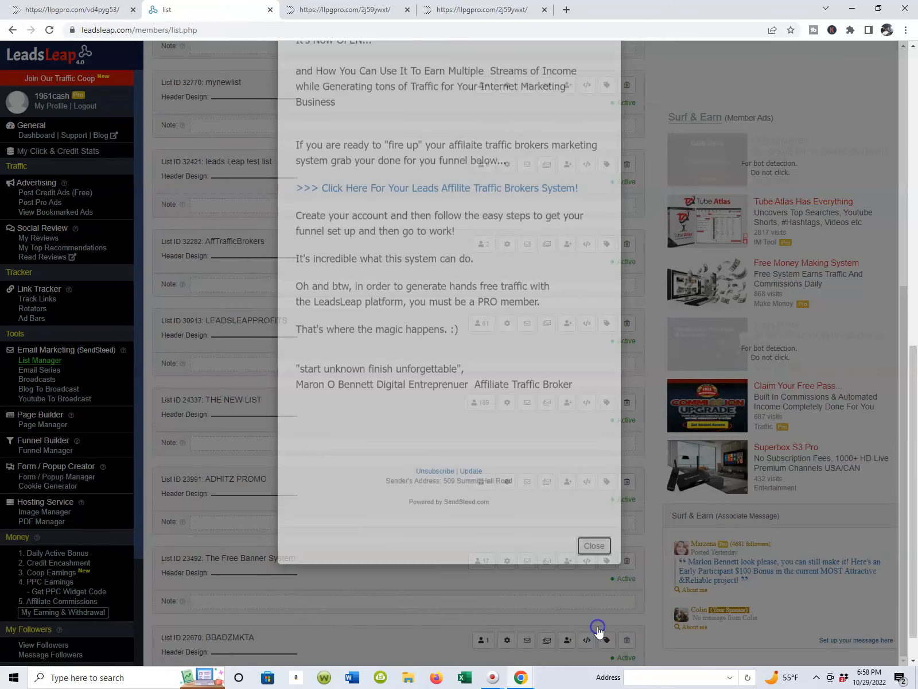
Step: Look over the followupemailseries list's Day 0 to Day 14 episodes and the options for managing the series
scroll(598, 626, up, 11)
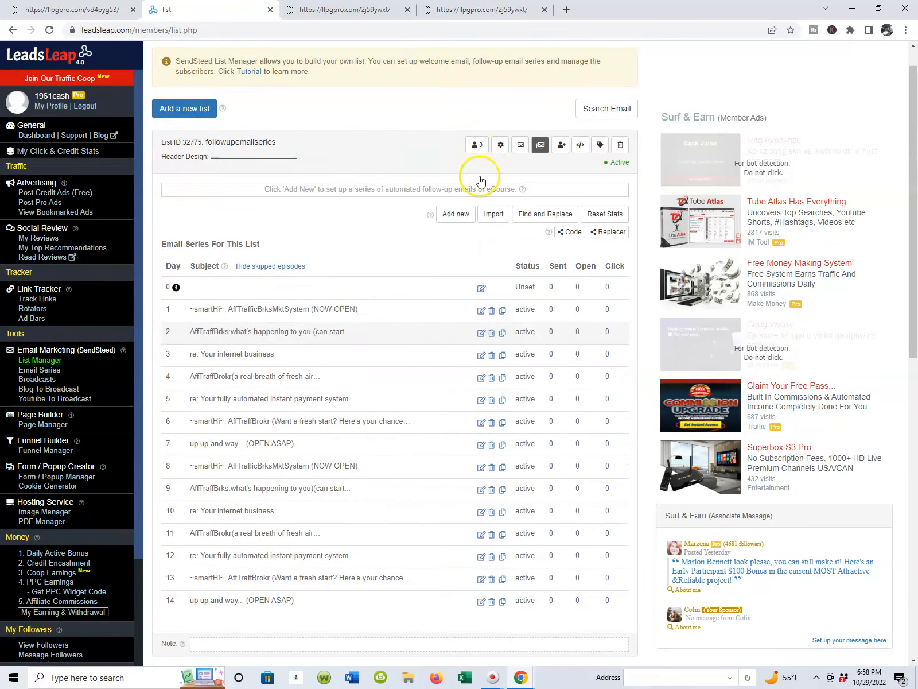
scroll(476, 347, down, 6)
scroll(492, 260, up, 4)
scroll(492, 260, down, 3)
scroll(492, 256, up, 5)
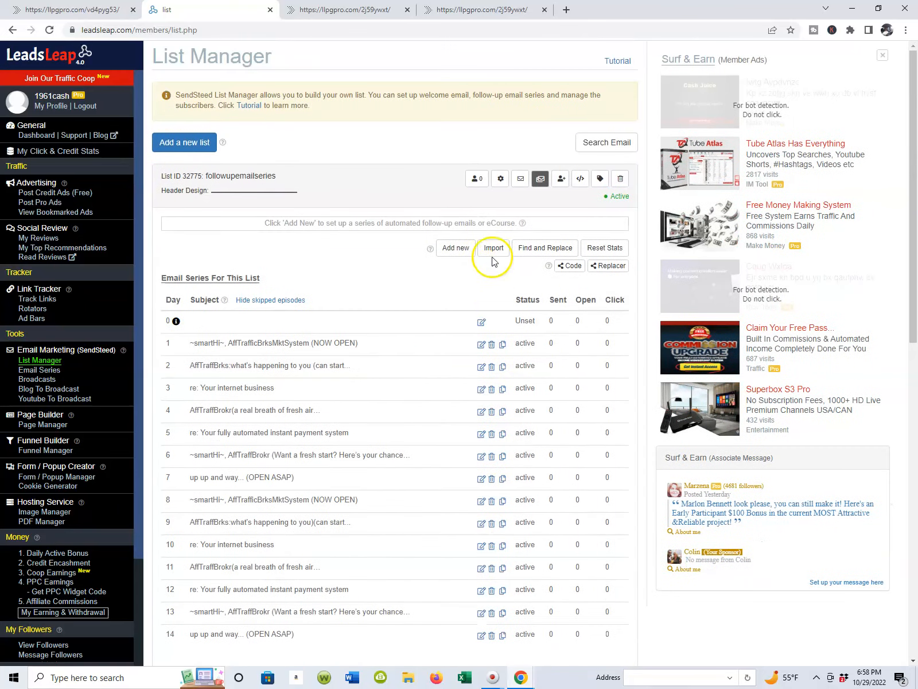
scroll(505, 292, down, 2)
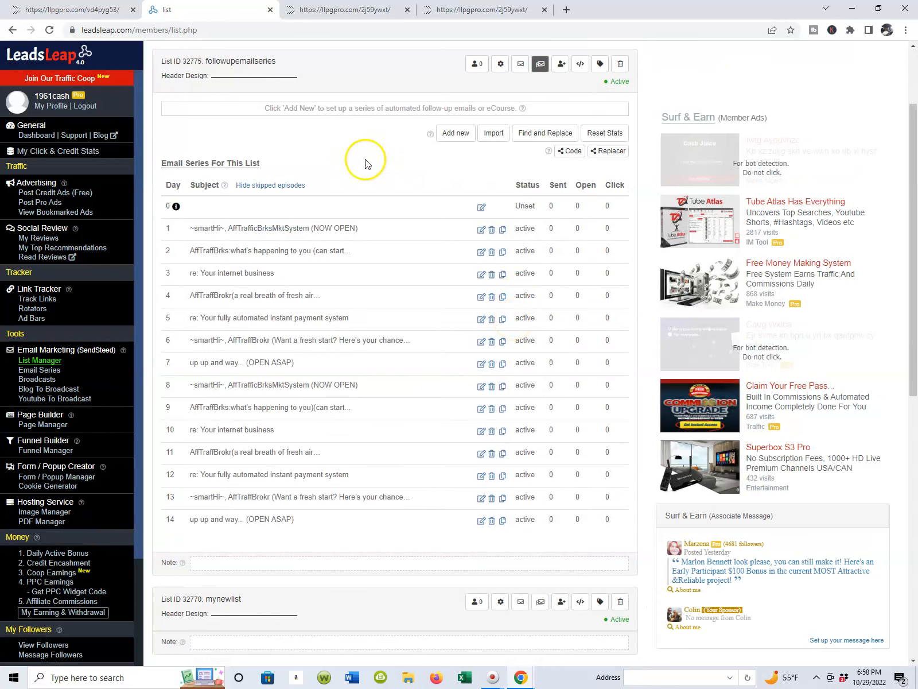
scroll(333, 229, down, 1)
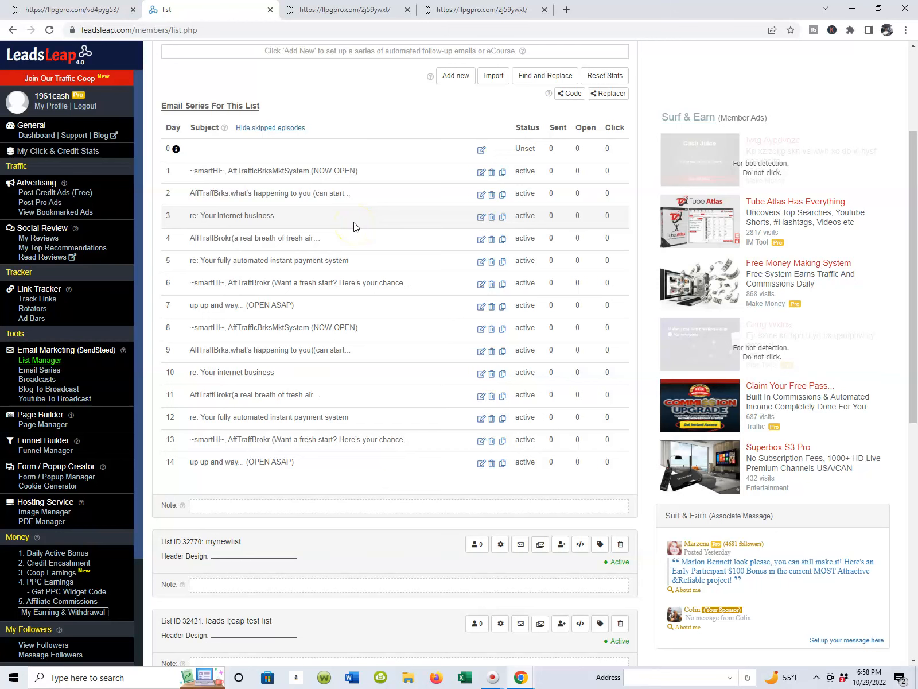
scroll(355, 226, up, 2)
scroll(355, 226, down, 2)
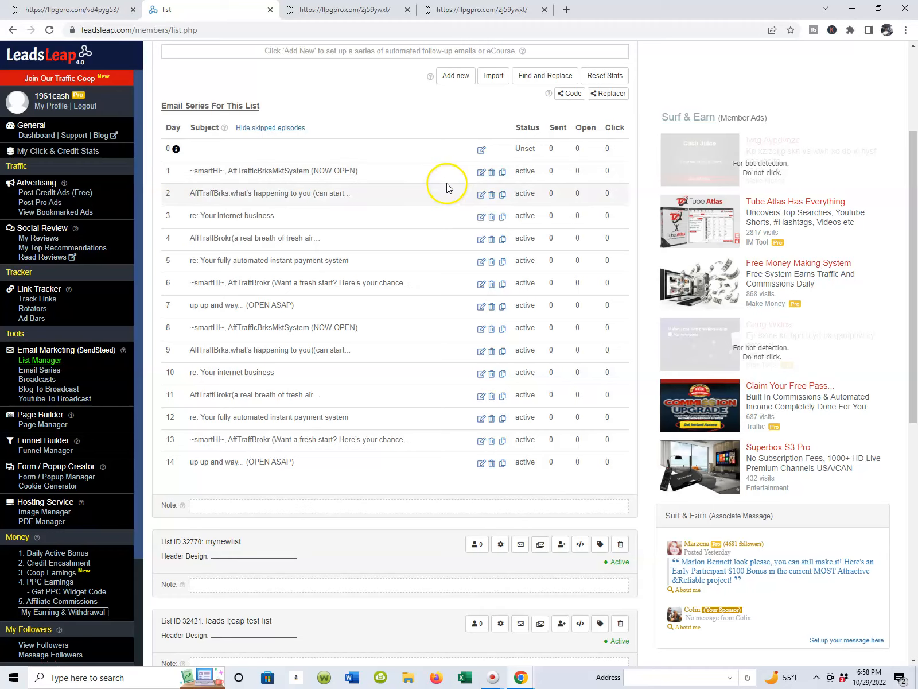
scroll(444, 189, down, 1)
scroll(216, 317, up, 2)
scroll(322, 327, down, 4)
scroll(322, 324, up, 1)
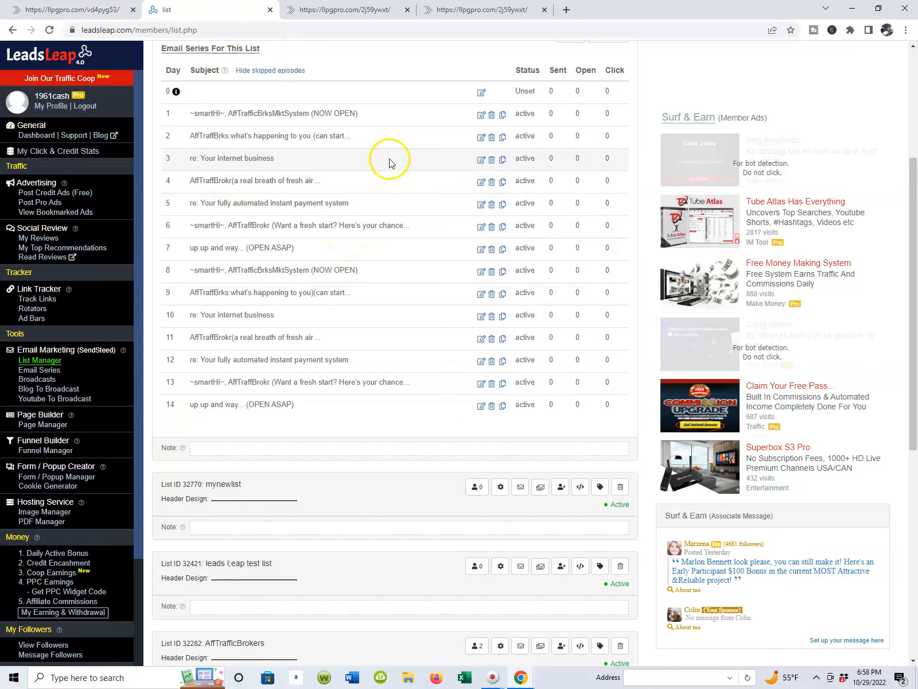
scroll(448, 152, down, 1)
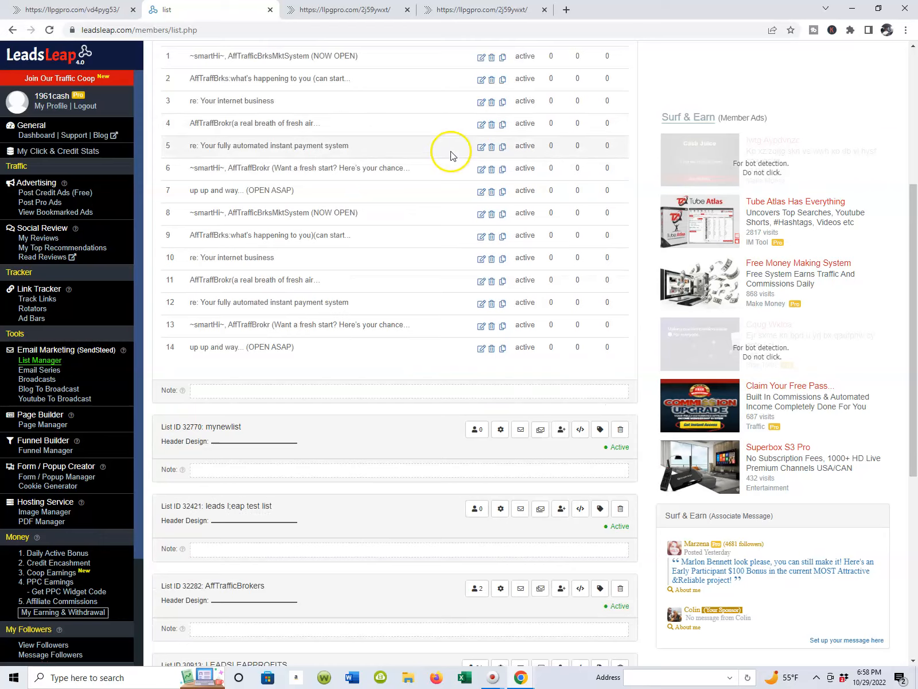
scroll(451, 155, up, 2)
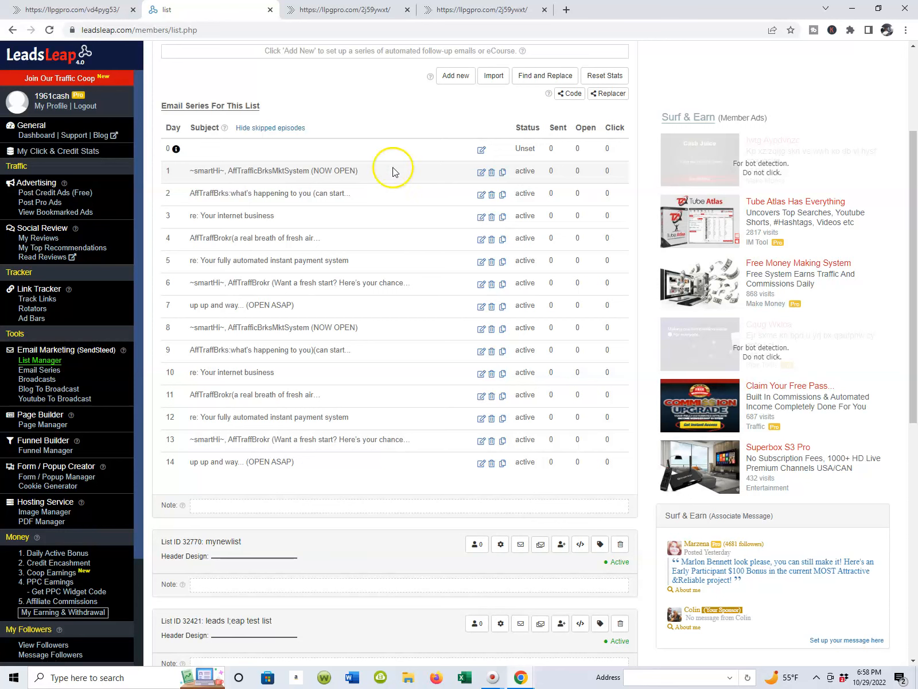
scroll(420, 162, up, 1)
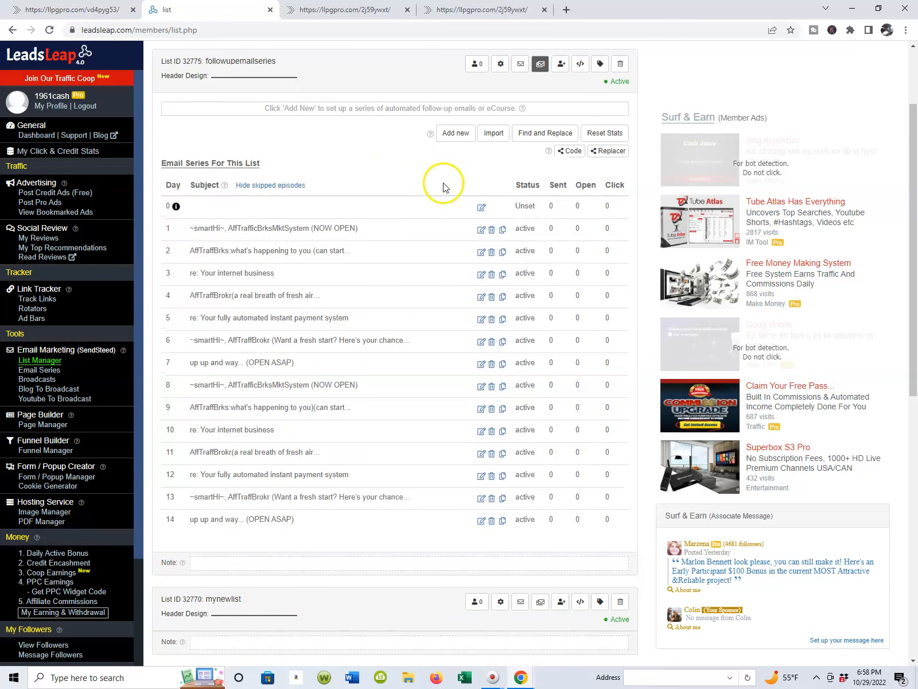
scroll(443, 187, down, 1)
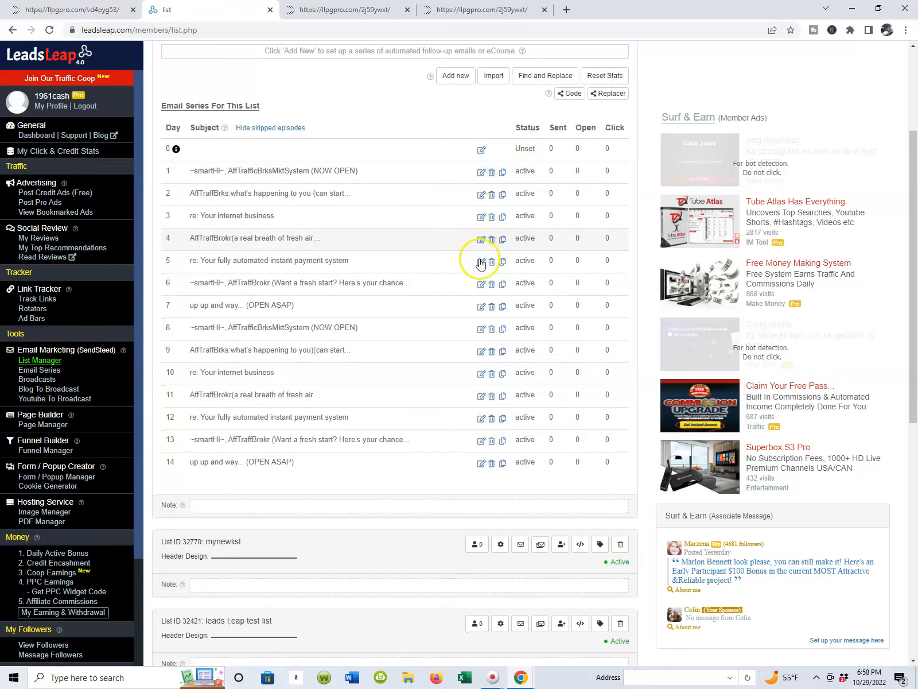
scroll(459, 244, down, 1)
scroll(497, 228, up, 2)
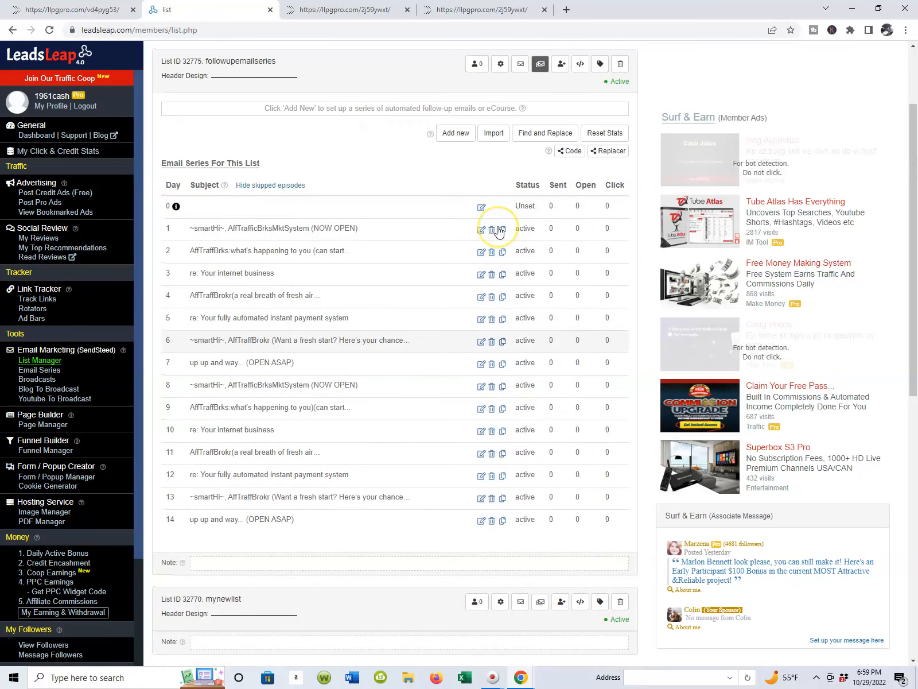
scroll(498, 231, up, 1)
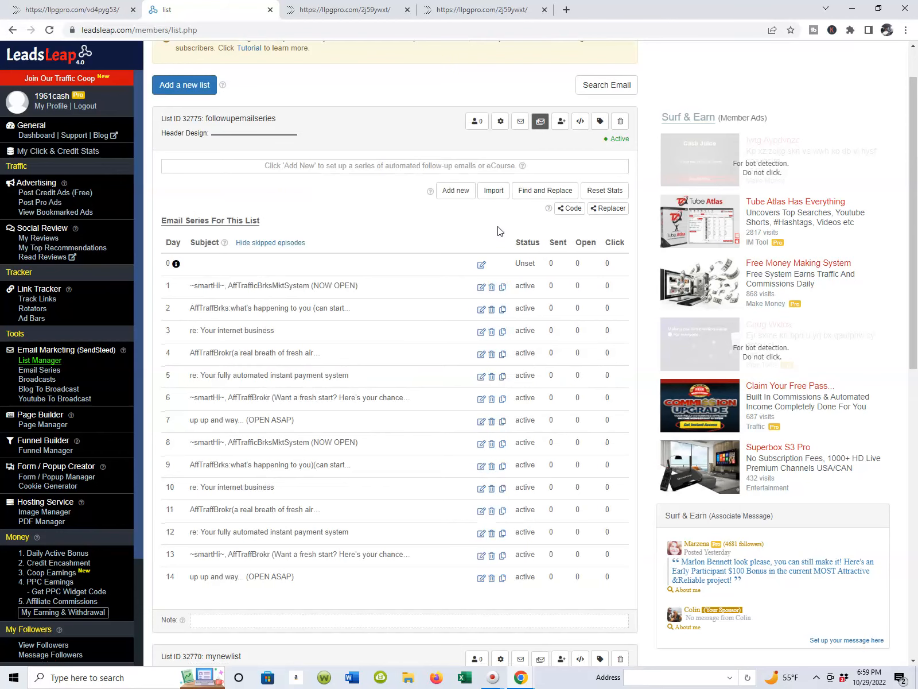
scroll(498, 225, down, 1)
scroll(539, 211, down, 2)
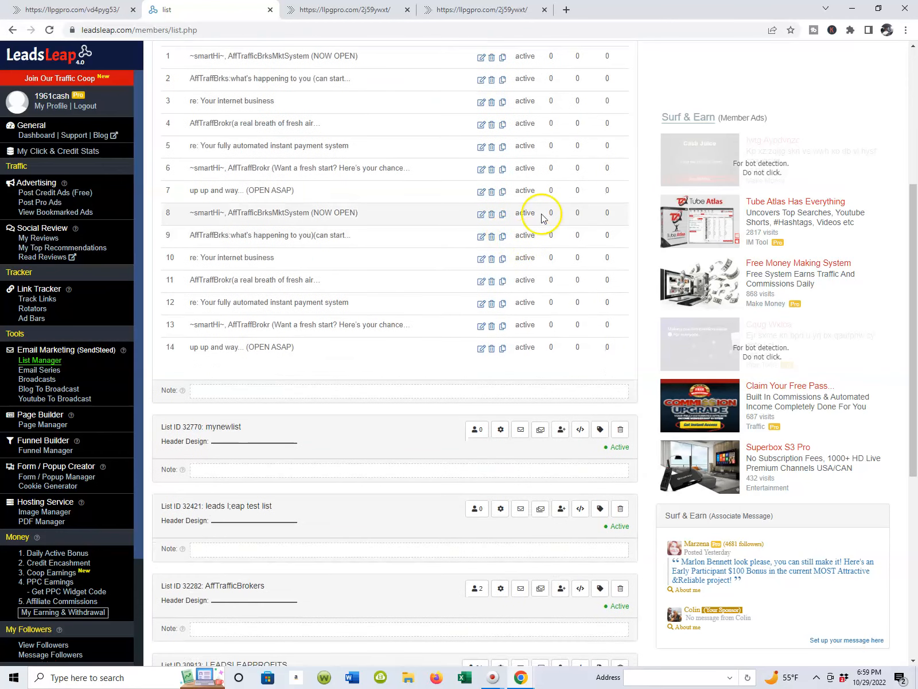
Step: Open the Day 3 episode "re: Your internet business", send a test email to the prefilled address, and close the editor
scroll(541, 189, up, 1)
click(482, 218)
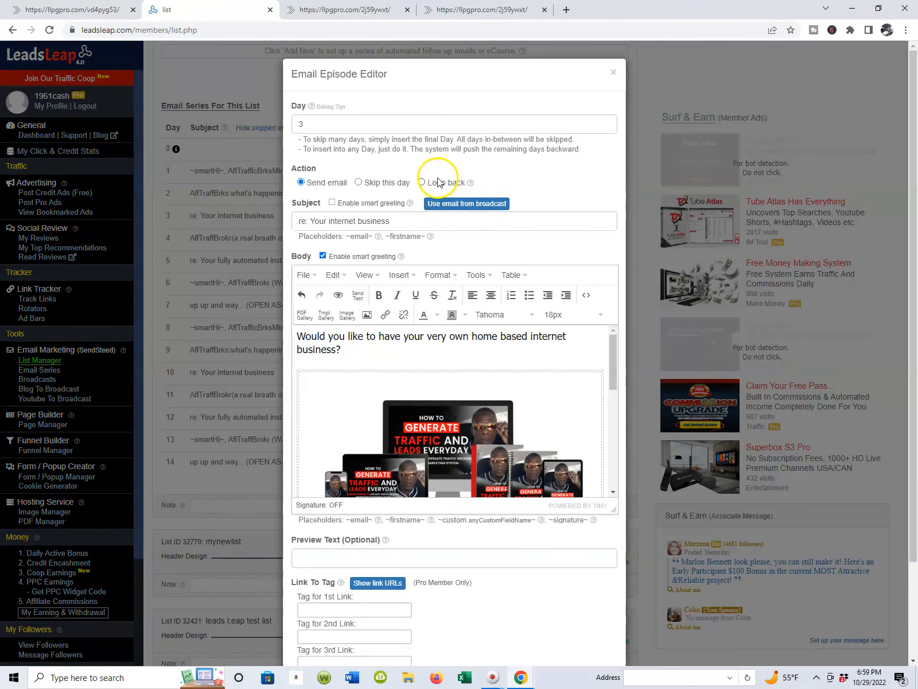
scroll(347, 205, down, 2)
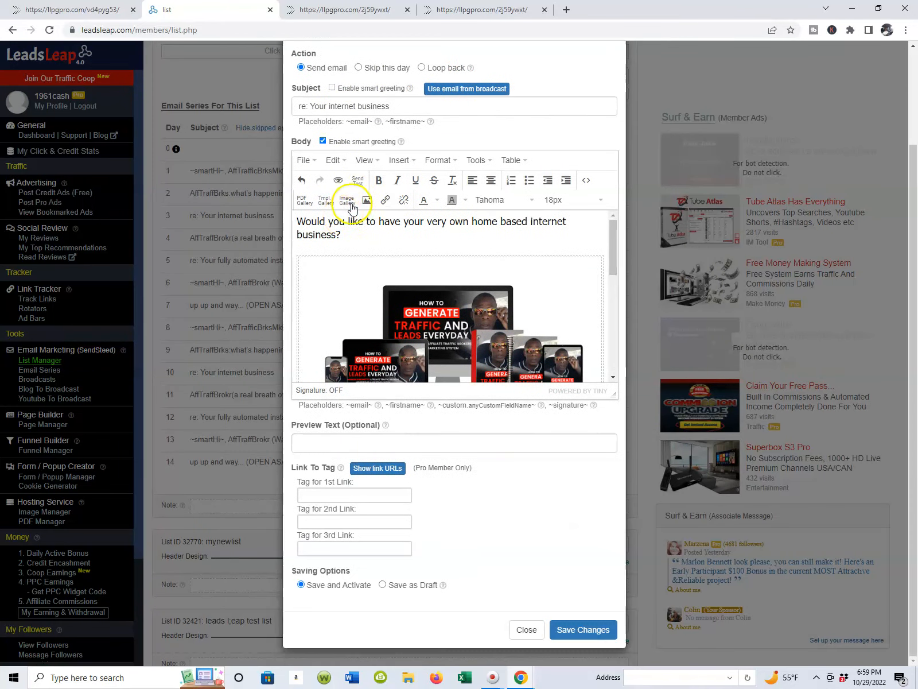
scroll(426, 166, up, 1)
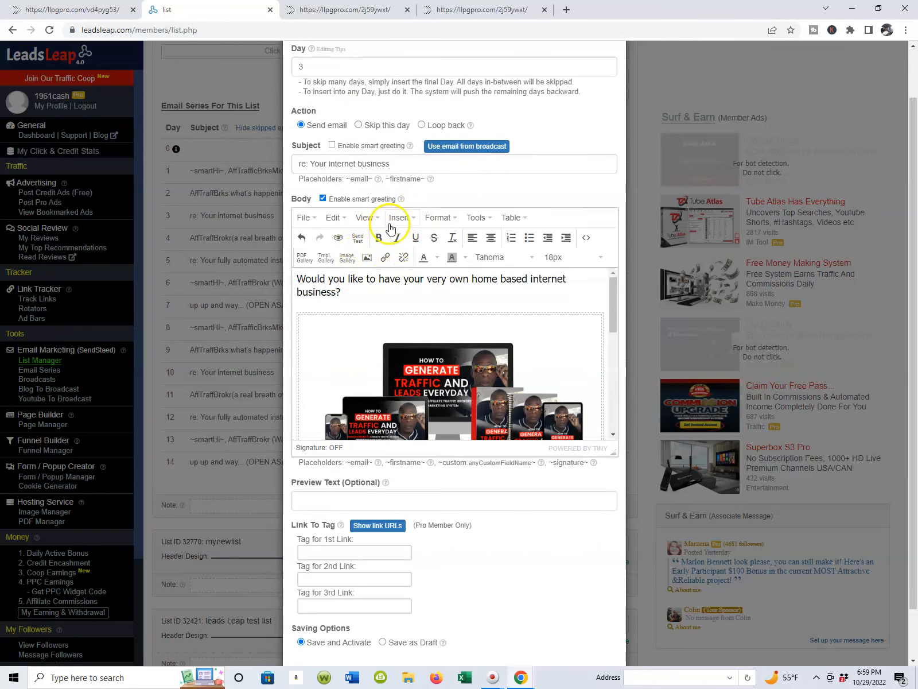
click(362, 244)
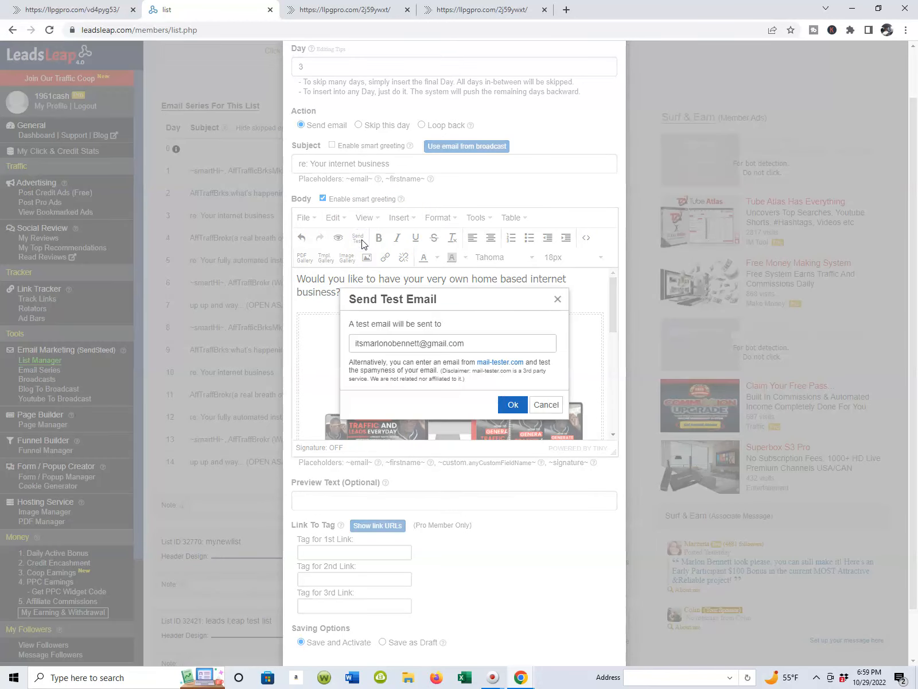
click(511, 405)
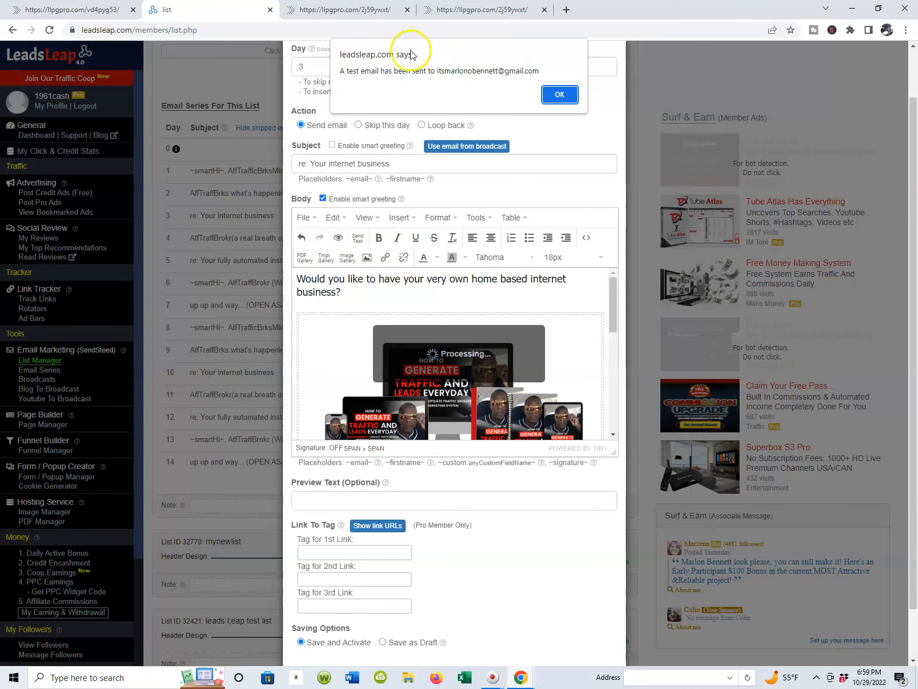
click(560, 95)
scroll(582, 208, up, 1)
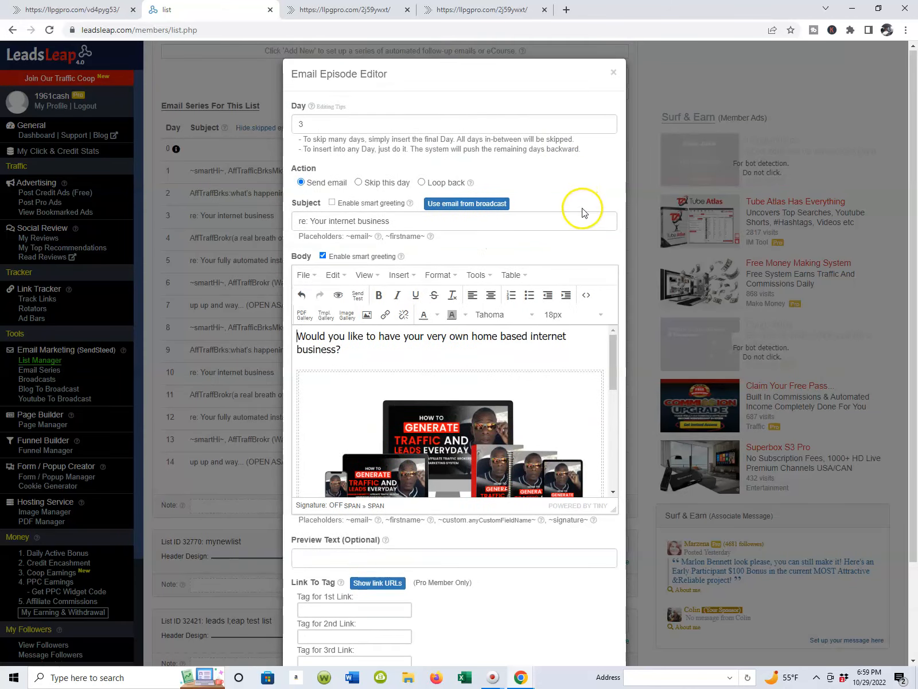
click(612, 71)
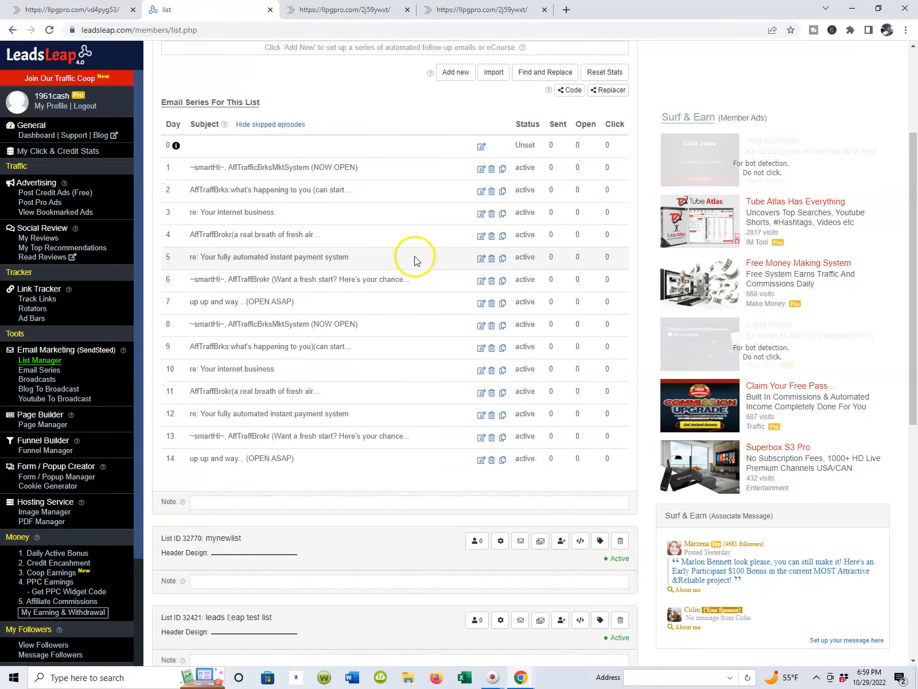
scroll(402, 261, up, 1)
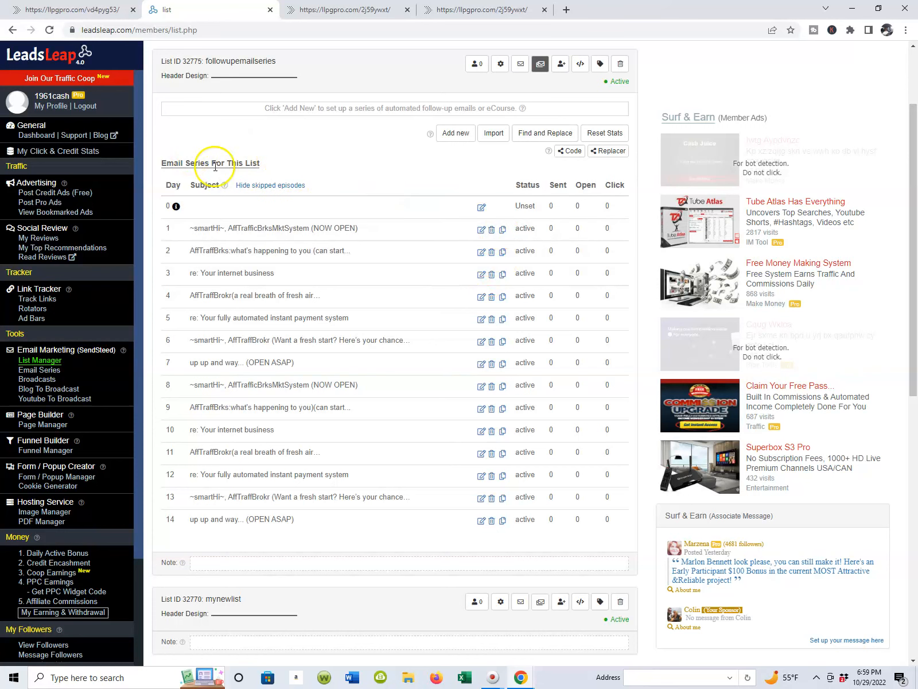
scroll(528, 241, down, 3)
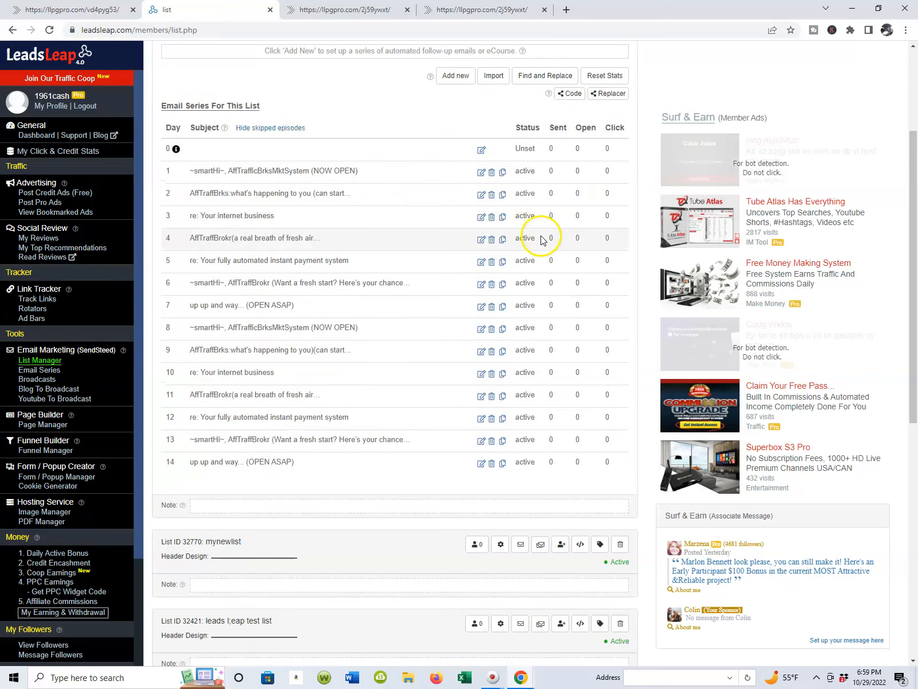
Step: Switch to Gmail in a new browser tab and open the "re: Your internet business" test email among the promotions
scroll(516, 266, up, 5)
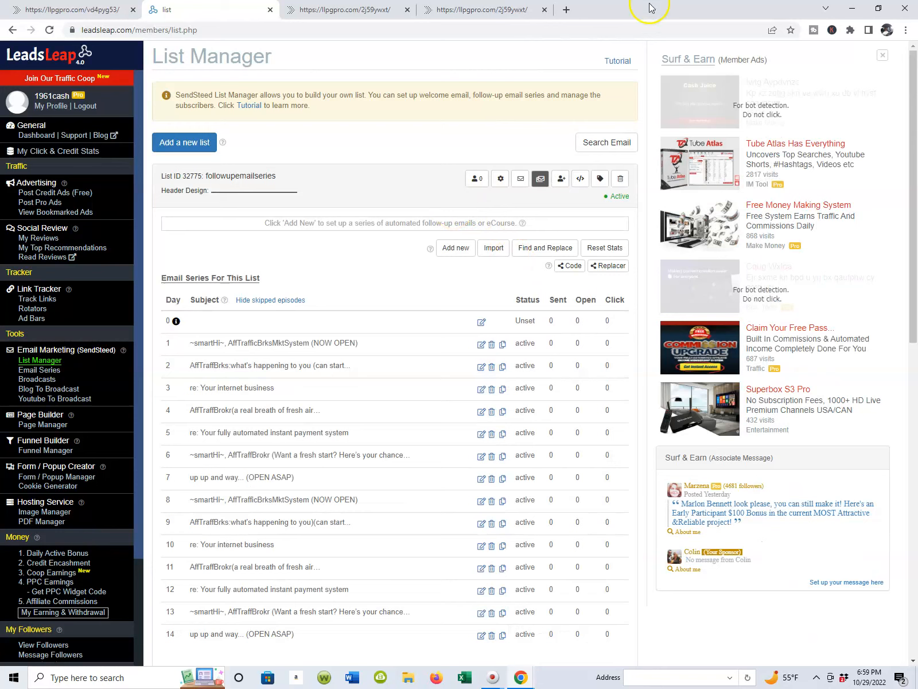
click(567, 10)
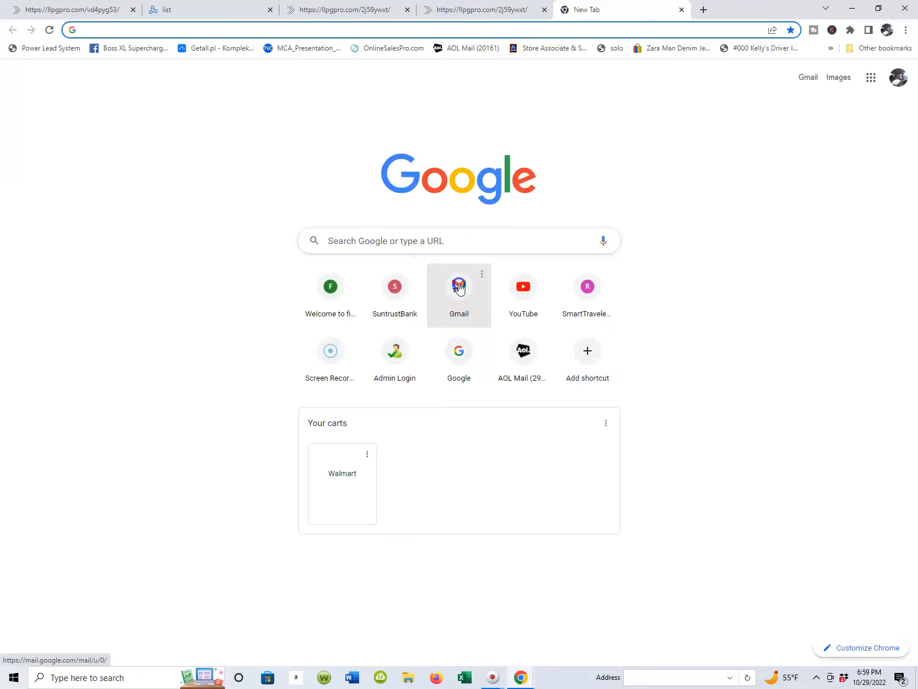
click(459, 287)
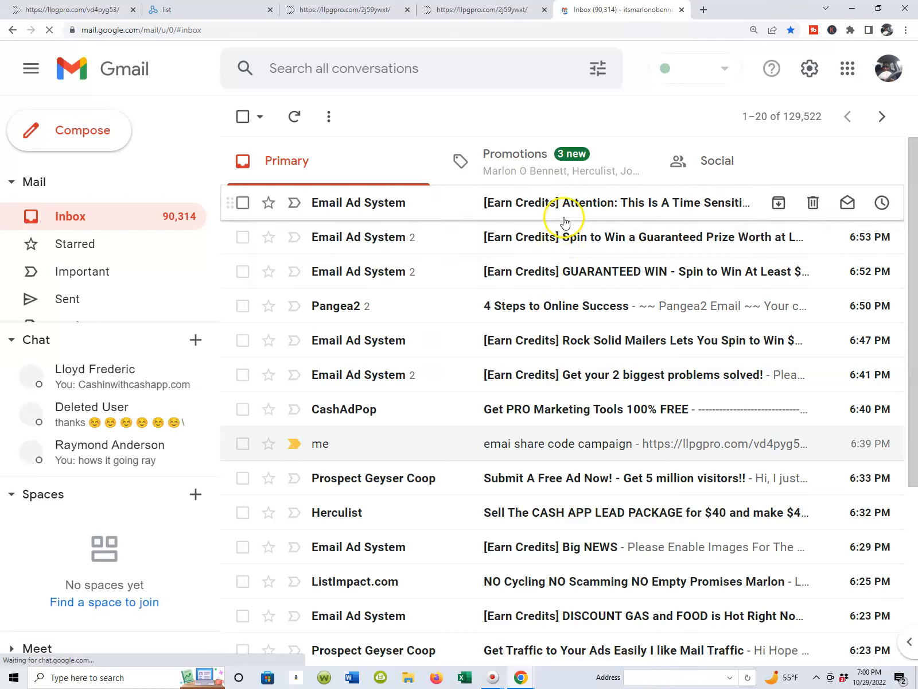
click(534, 171)
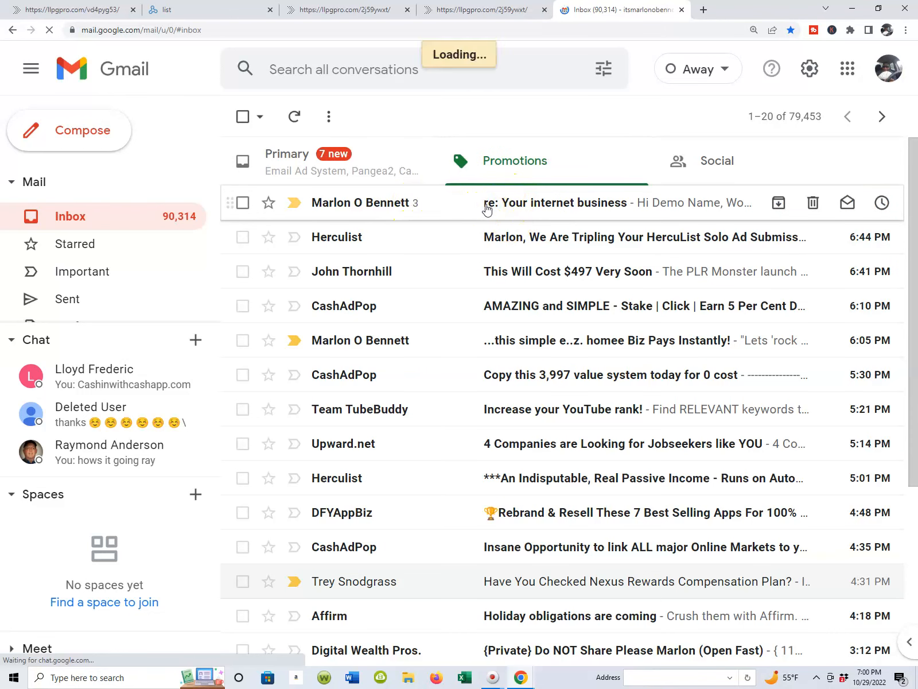
click(488, 210)
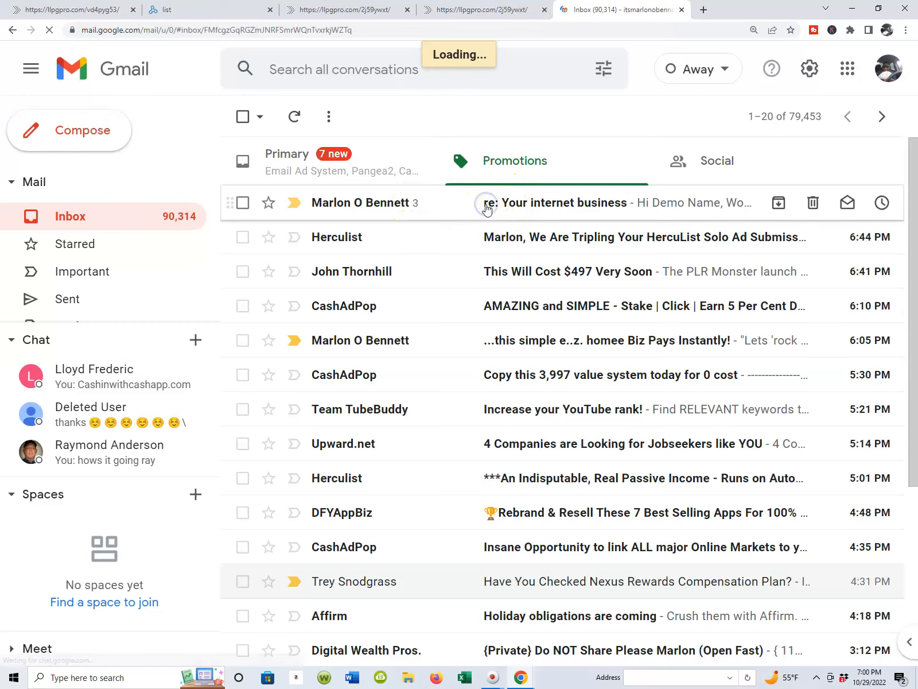
Step: Read through the body of the "re: Your internet business" test email, including its call-to-action link, and return to the primary inbox
scroll(488, 212, down, 1)
scroll(490, 266, down, 10)
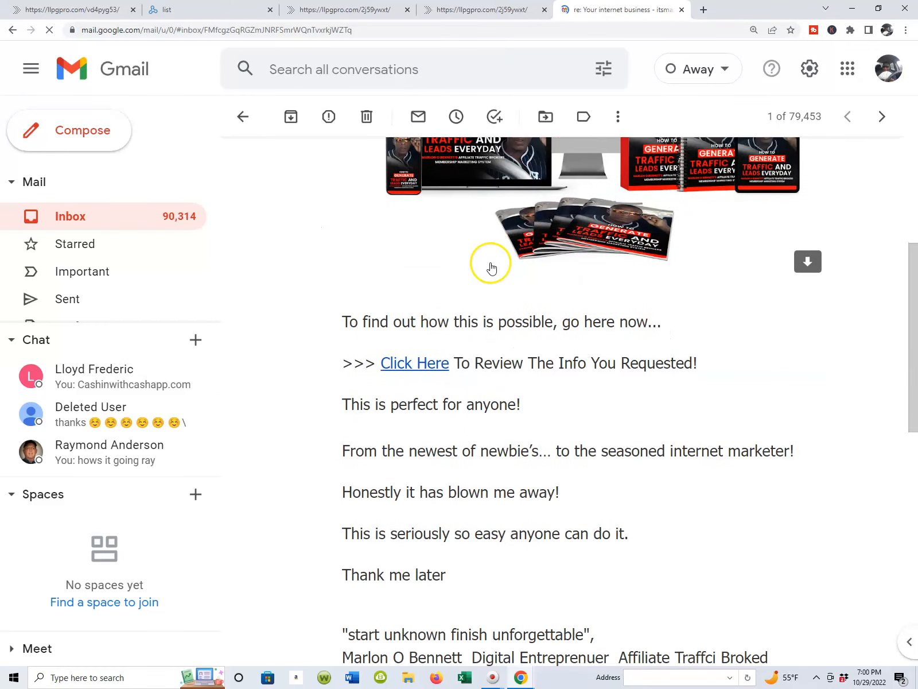
scroll(491, 266, up, 3)
scroll(491, 264, down, 5)
scroll(491, 261, up, 8)
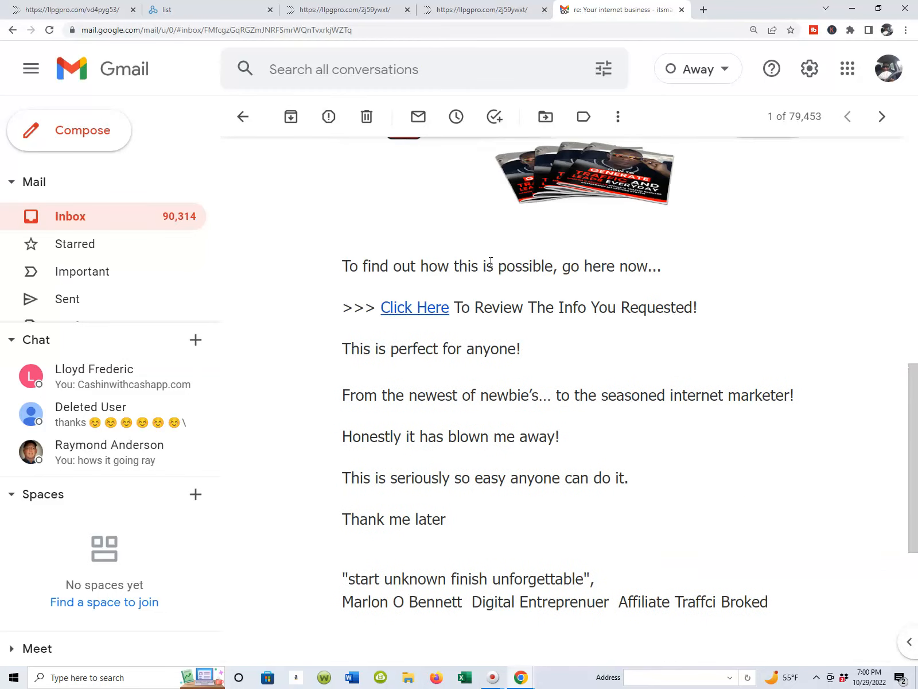
click(443, 341)
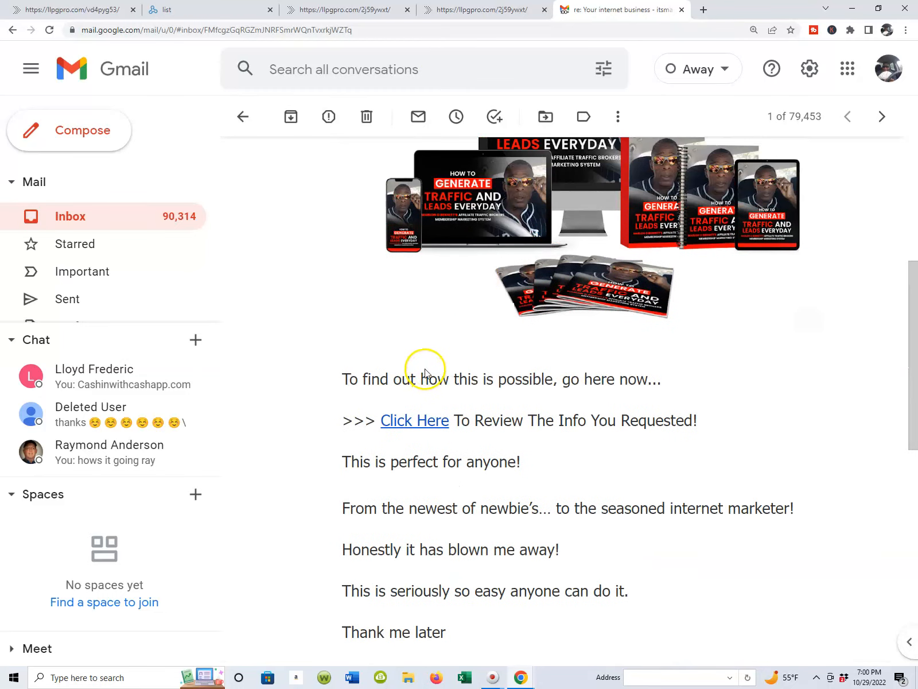
scroll(424, 372, up, 4)
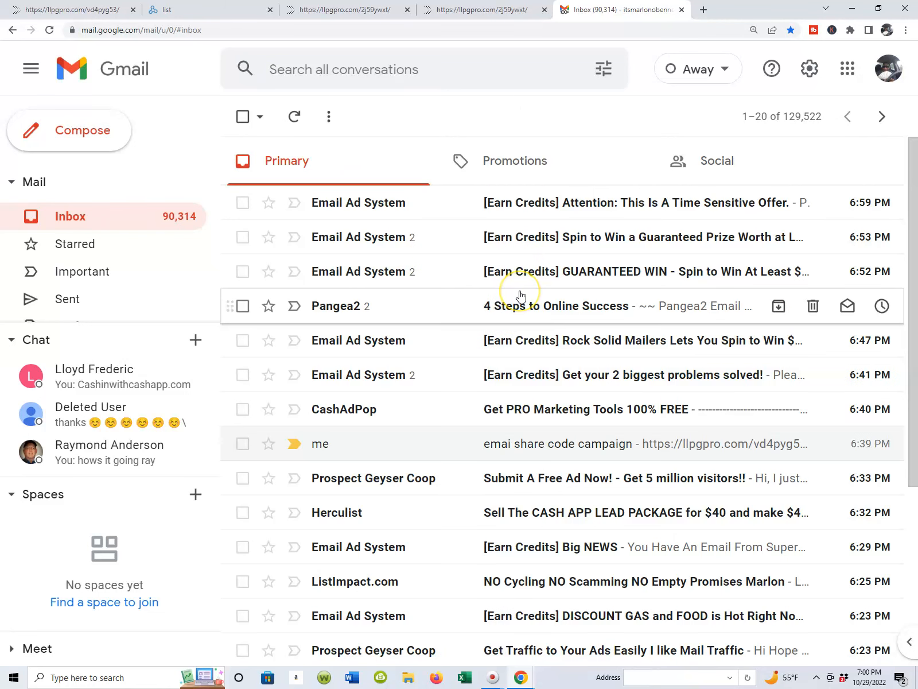
Step: Return to the LeadsLeap list, open the Day 1 episode "AffTrafficBrksMktSystem (NOW OPEN)", and send a test email to the prefilled address
click(111, 15)
click(193, 8)
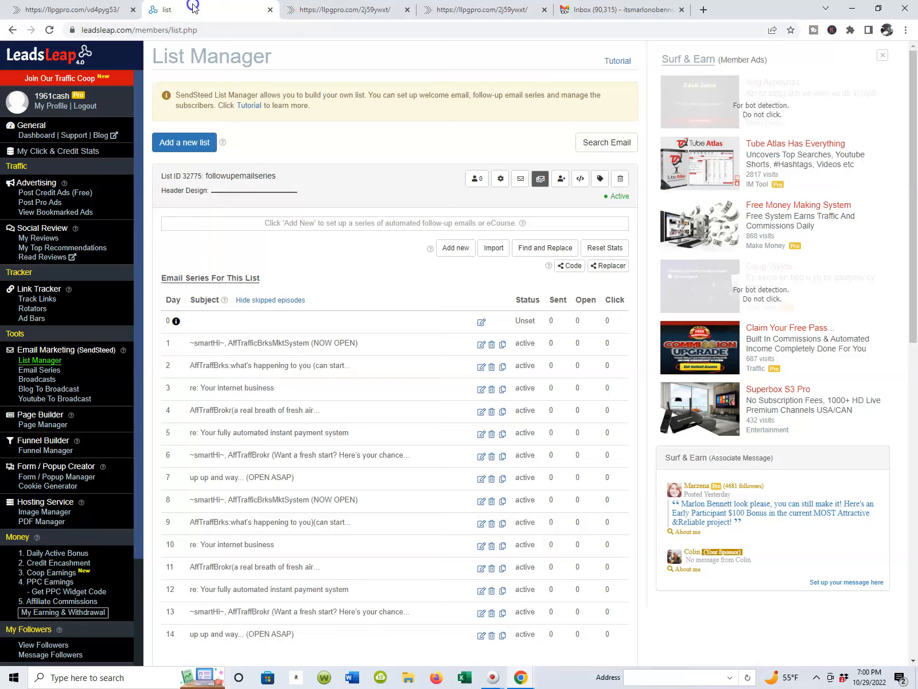
scroll(288, 344, down, 1)
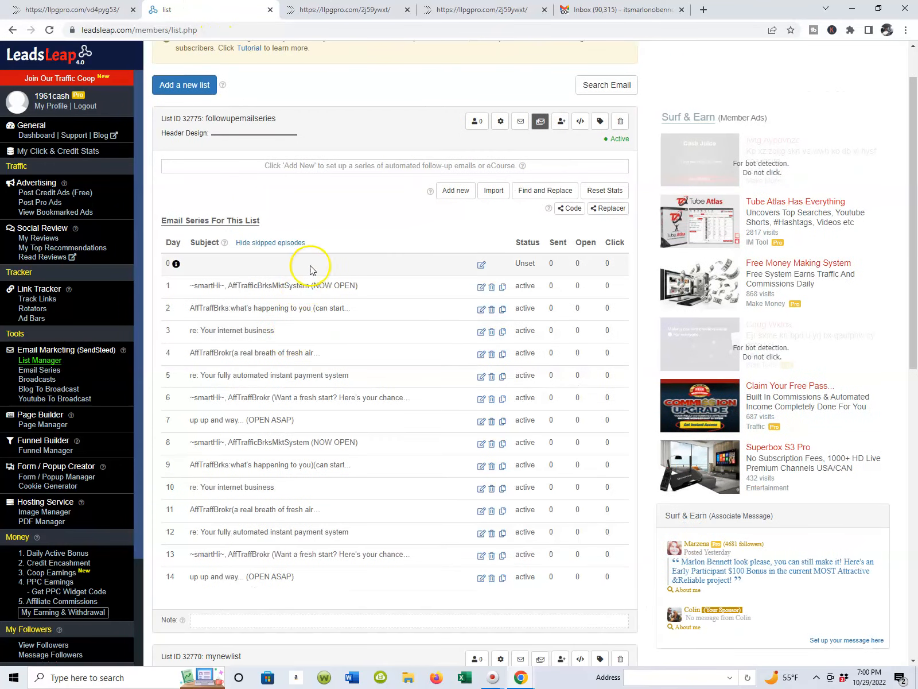
click(481, 287)
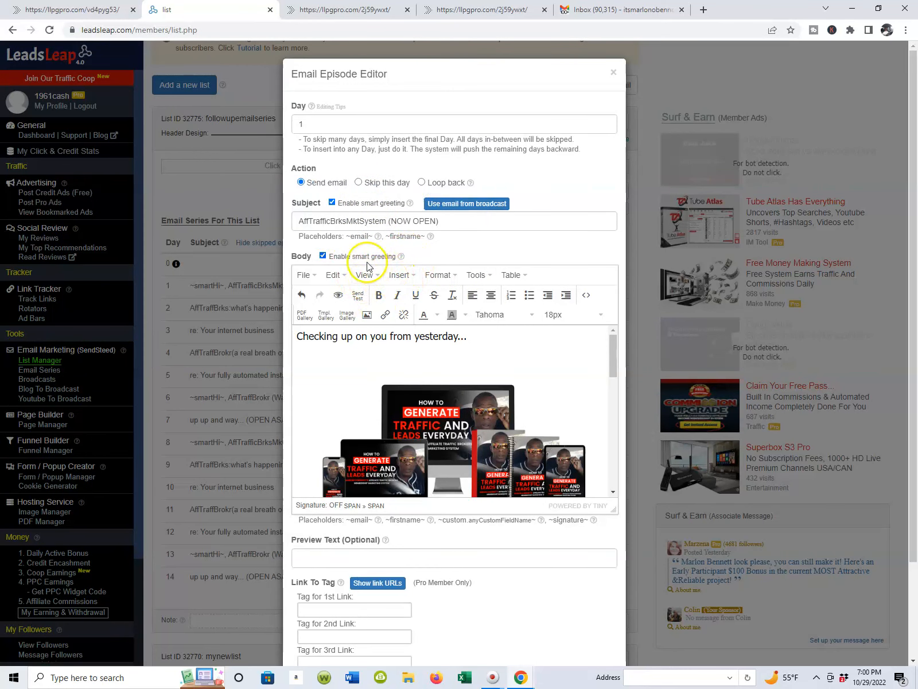
click(360, 295)
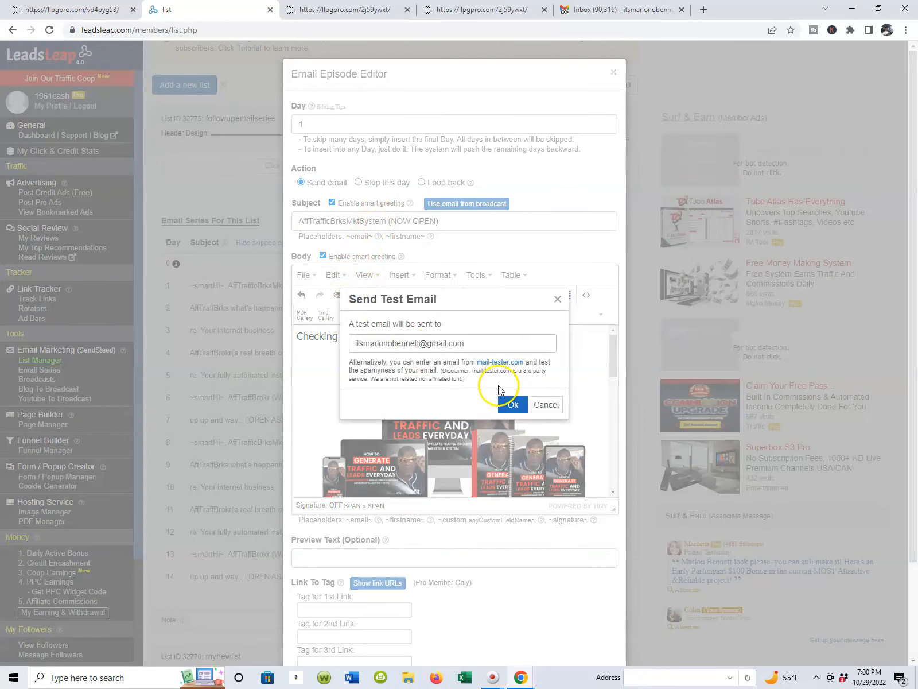
click(513, 407)
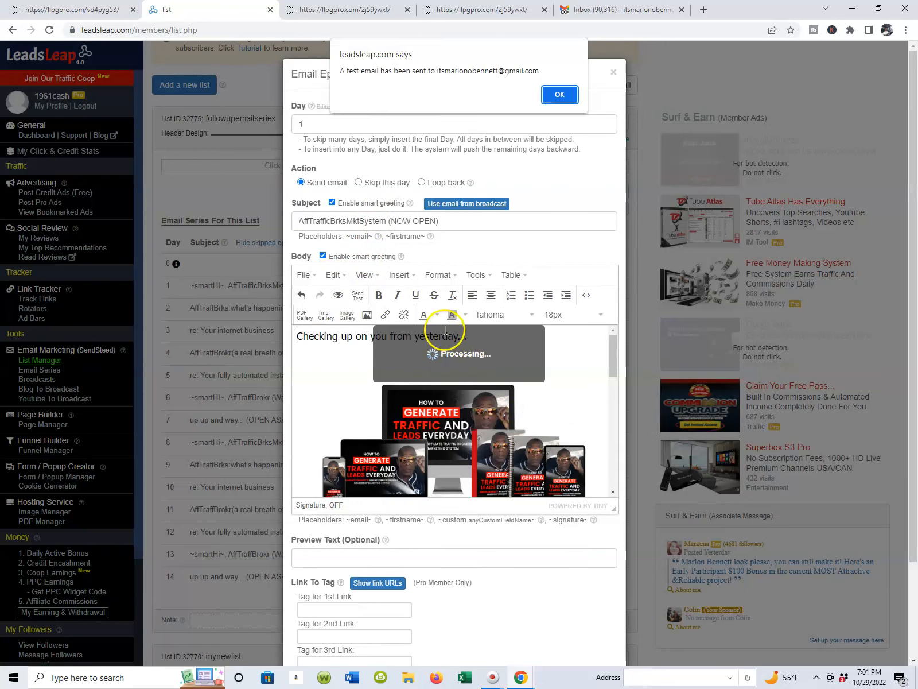
click(548, 94)
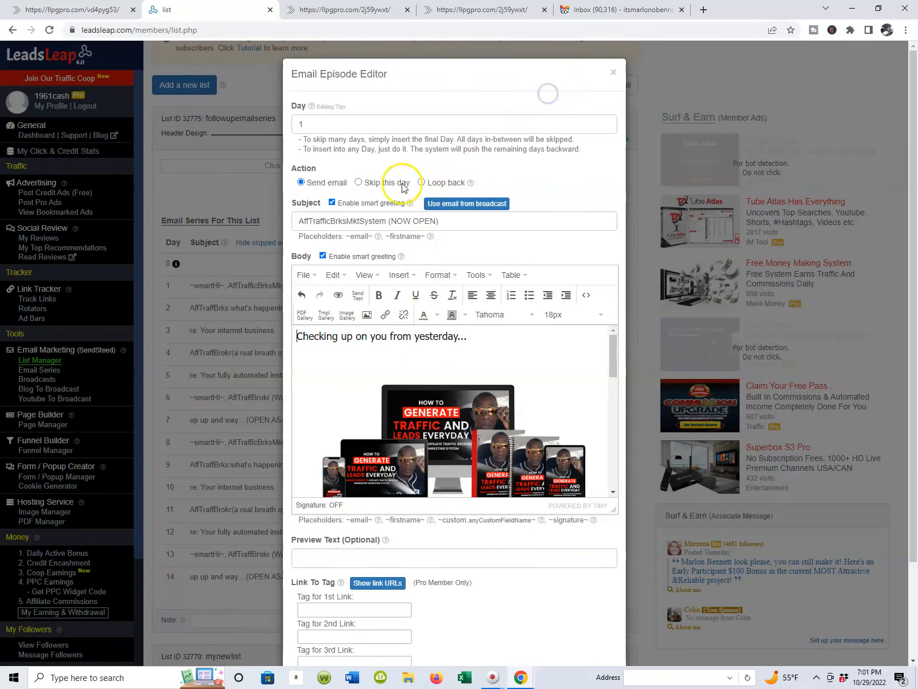
Step: Look over the Day 1 episode's settings, save the episode, and read through its saved email preview
scroll(402, 184, down, 3)
scroll(531, 123, up, 3)
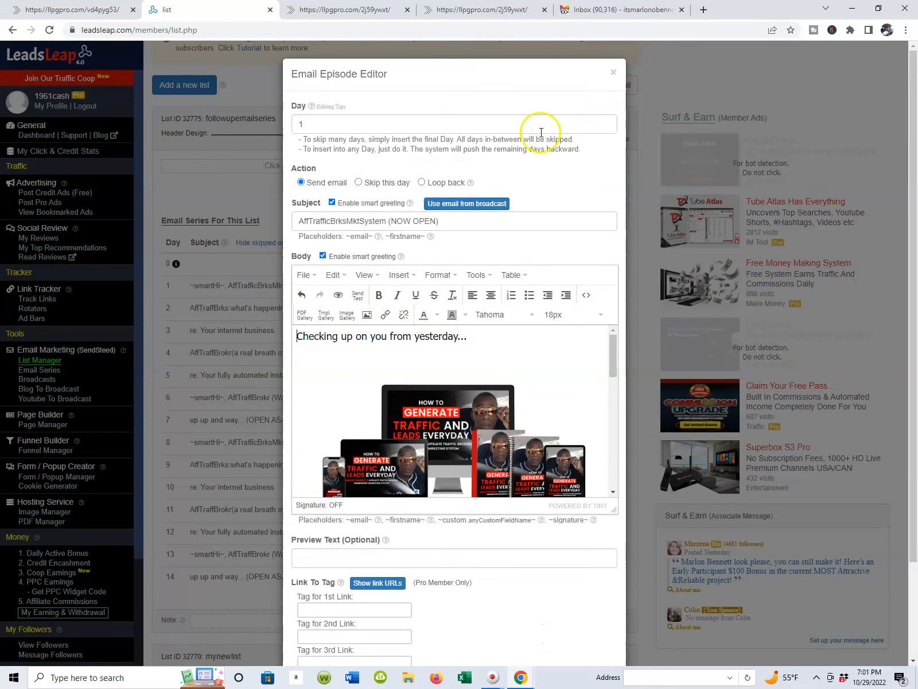
scroll(377, 243, down, 2)
scroll(378, 243, up, 2)
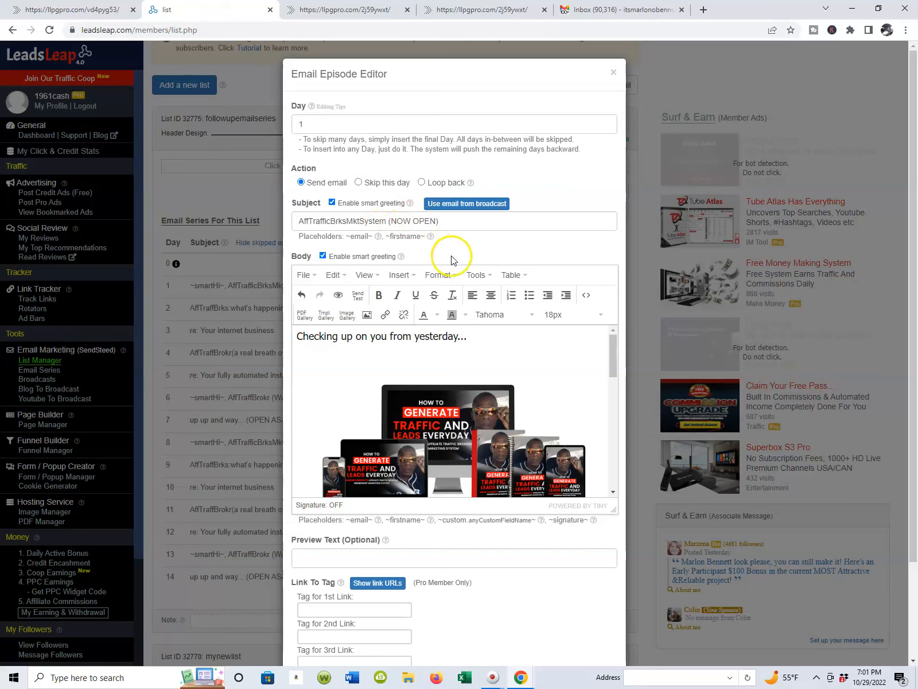
scroll(452, 260, down, 2)
click(579, 629)
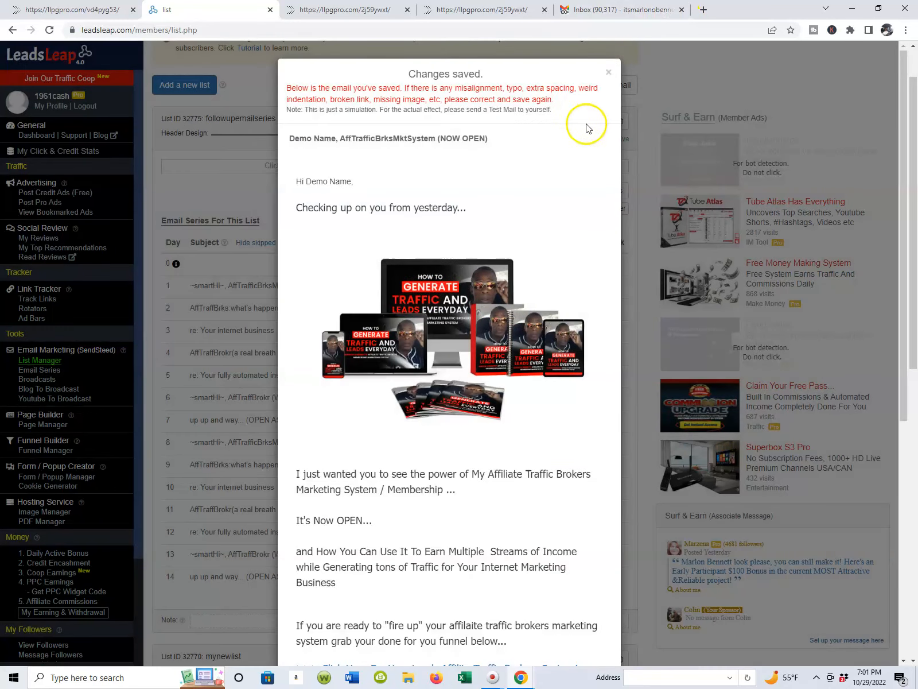
scroll(495, 318, down, 7)
scroll(484, 304, up, 3)
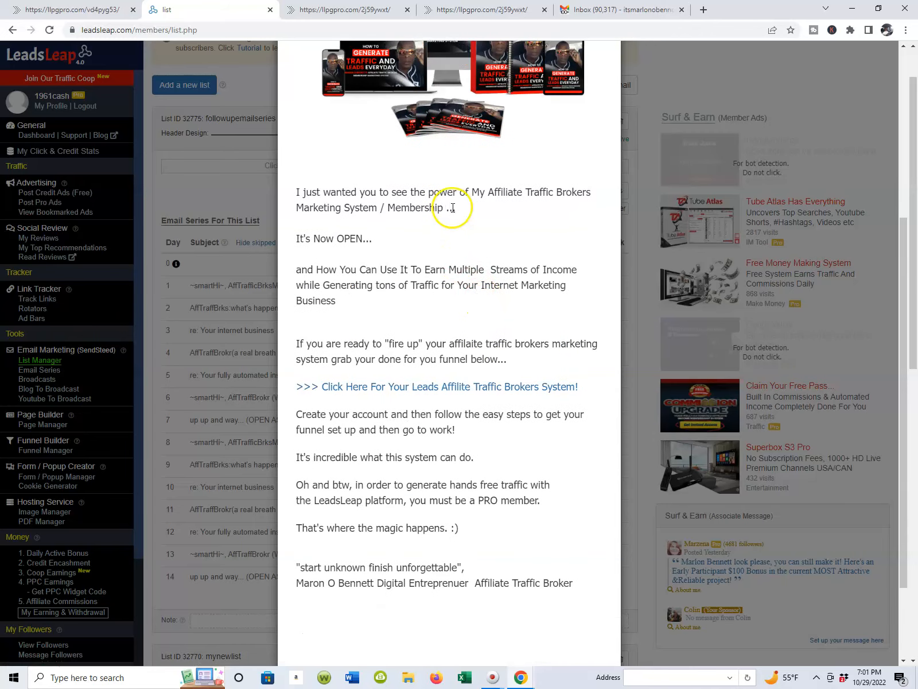
Step: Switch to Gmail, open the Day 1 "AffTrafficBrksMktSystem" test email, and read down to its call-to-action link
click(670, 10)
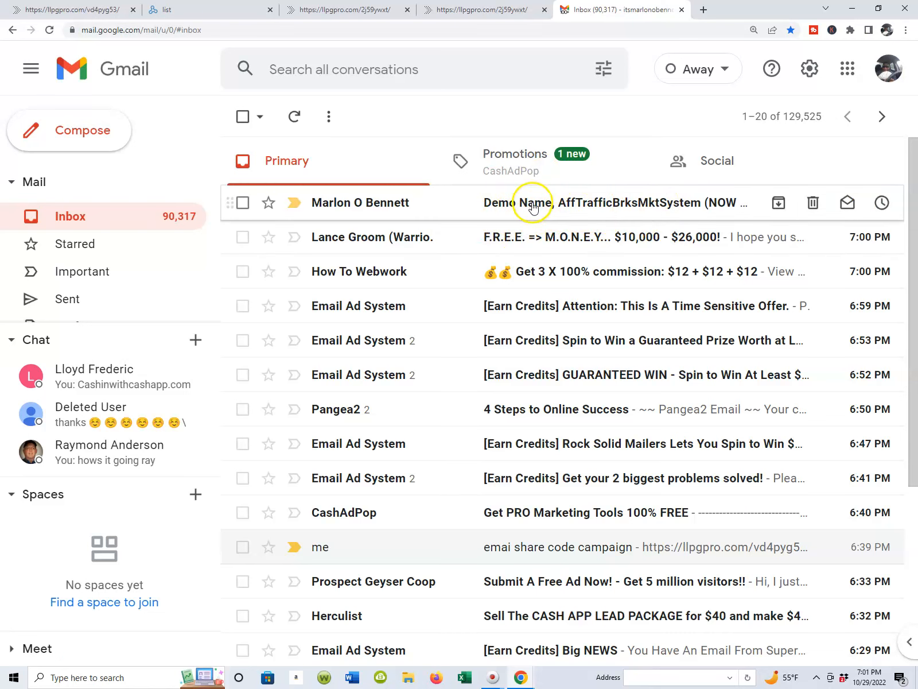
click(606, 206)
scroll(607, 208, down, 3)
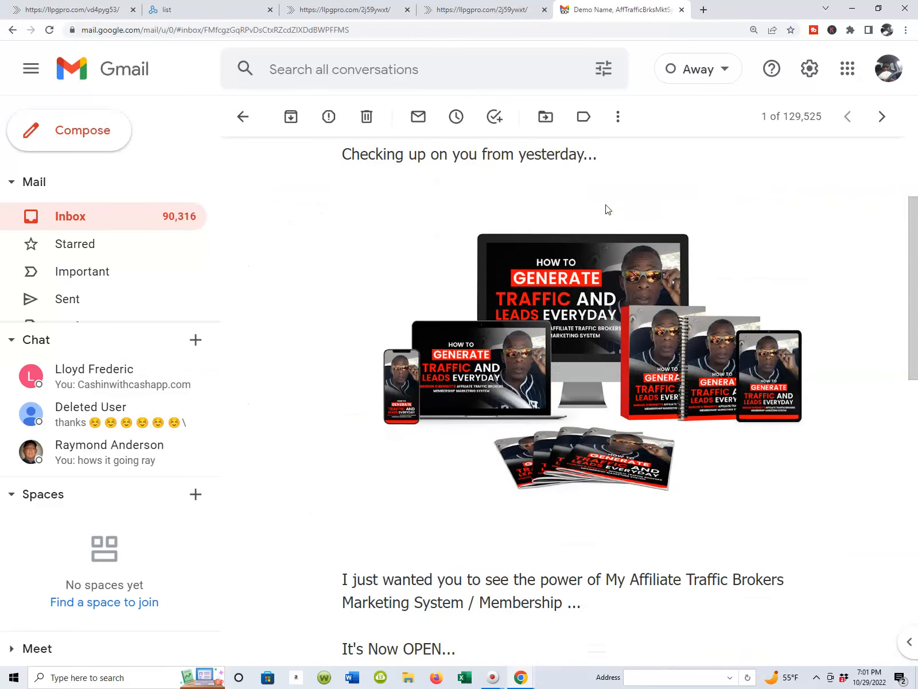
scroll(606, 207, down, 10)
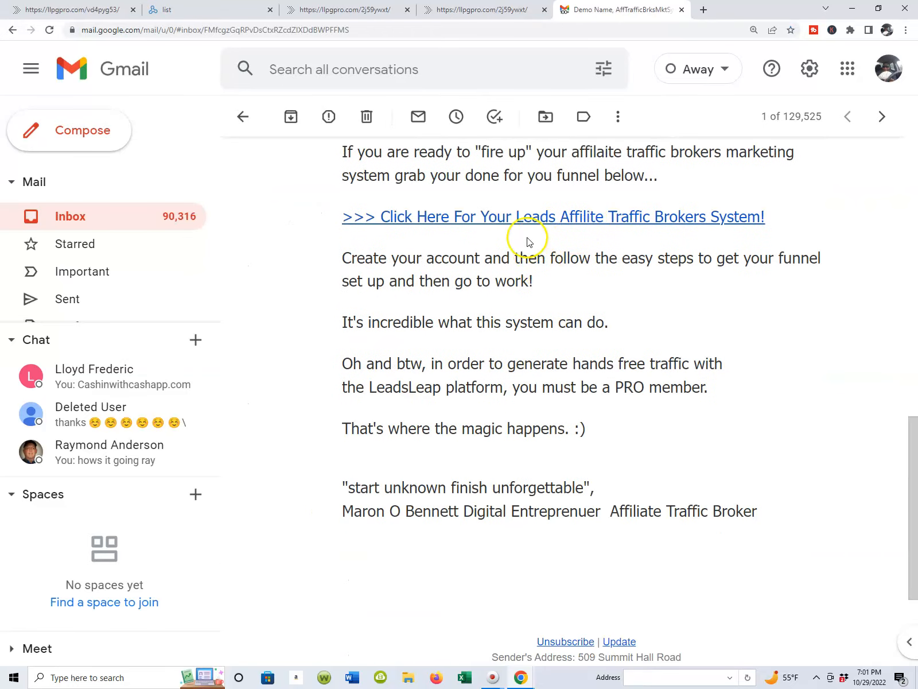
Step: Test the Day 1 email's call-to-action link and look over the landing page it leads to
click(517, 217)
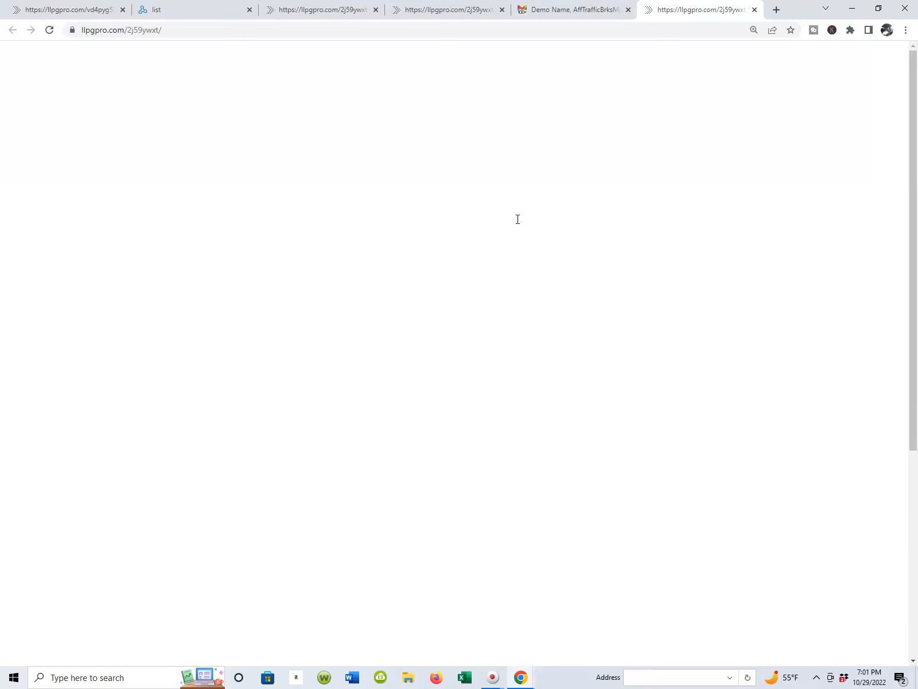
scroll(613, 129, down, 1)
scroll(613, 130, up, 1)
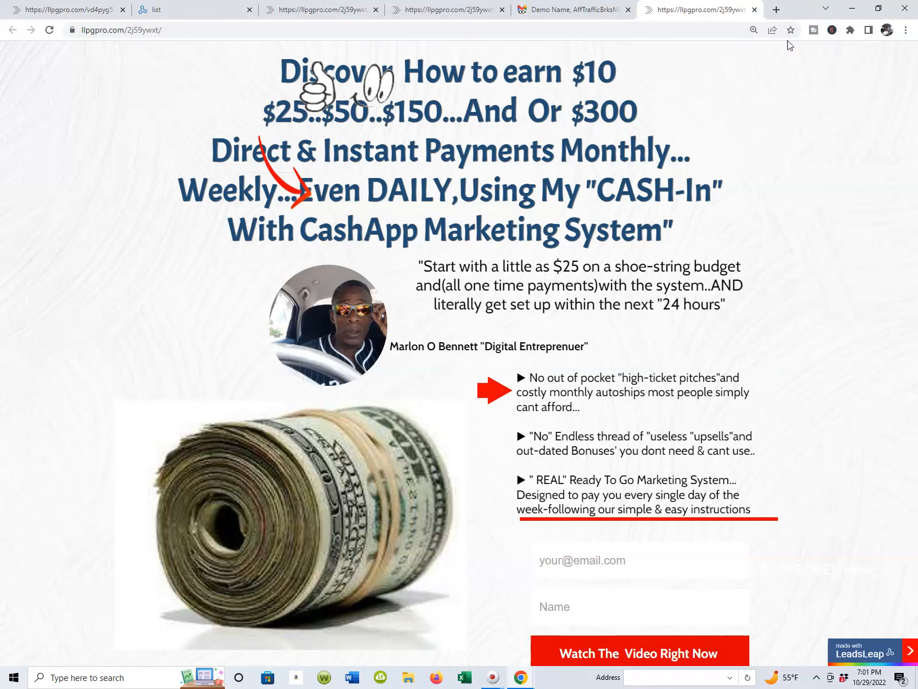
click(706, 82)
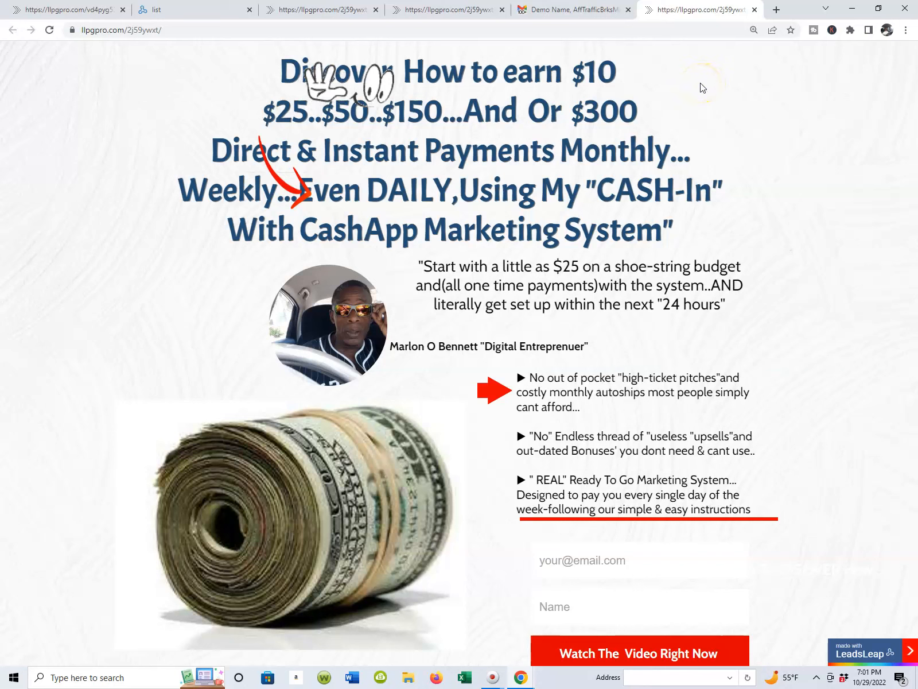
Step: Revisit the share code instructions page, highlight the share code for importing the 14 emails, and return to the llpgpro.com/2j59ywxt landing page
click(291, 12)
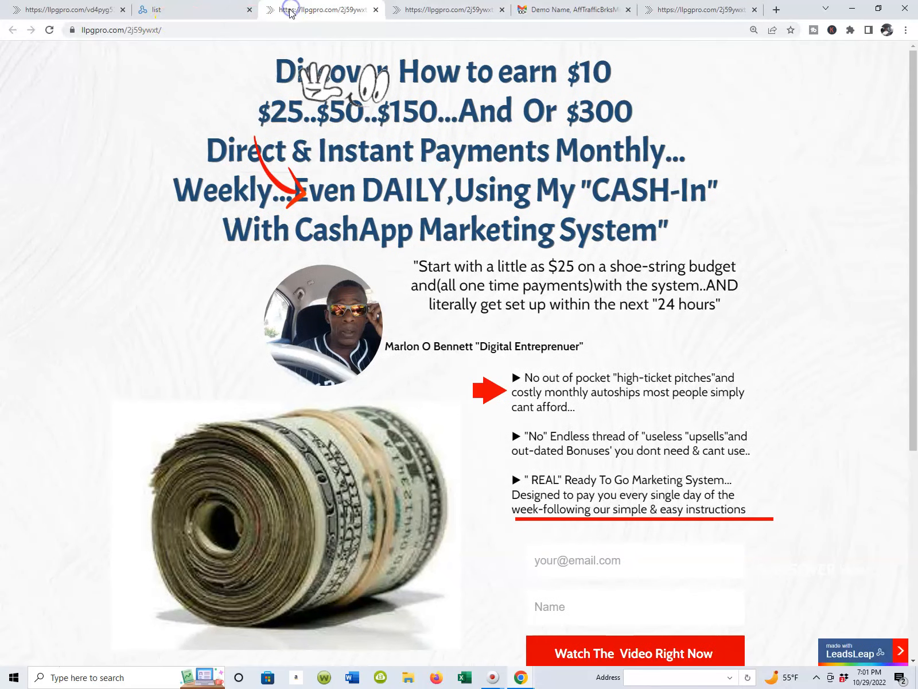
click(85, 11)
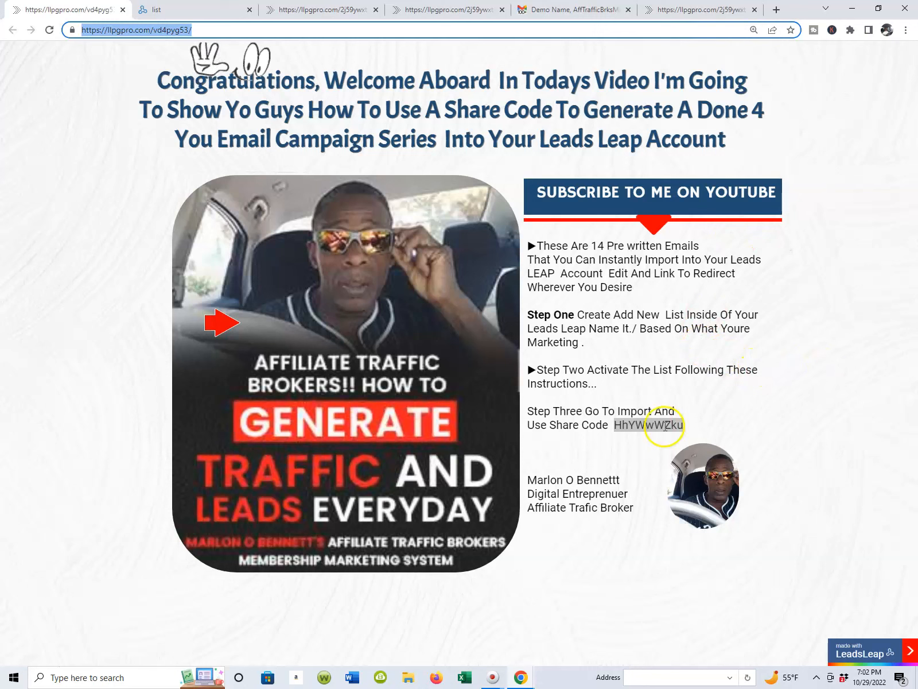
click(651, 448)
drag(616, 425, 754, 424)
click(725, 420)
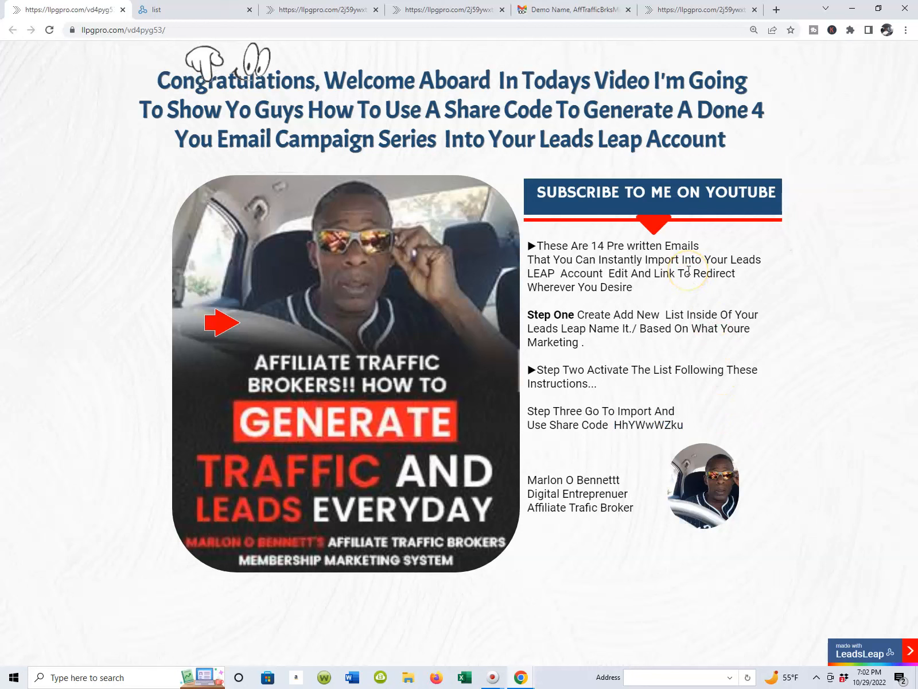
click(448, 23)
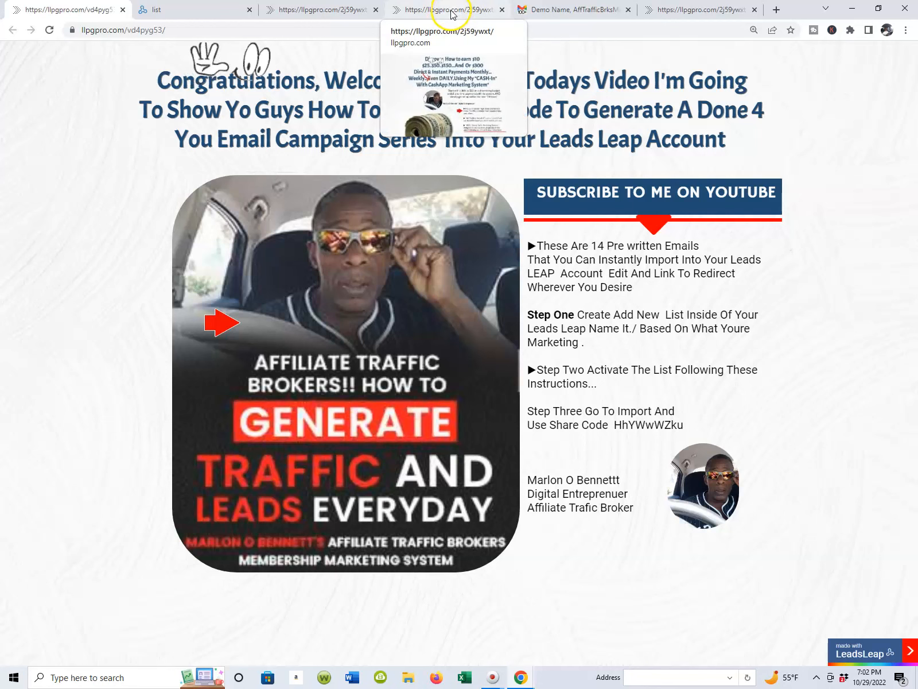
click(451, 12)
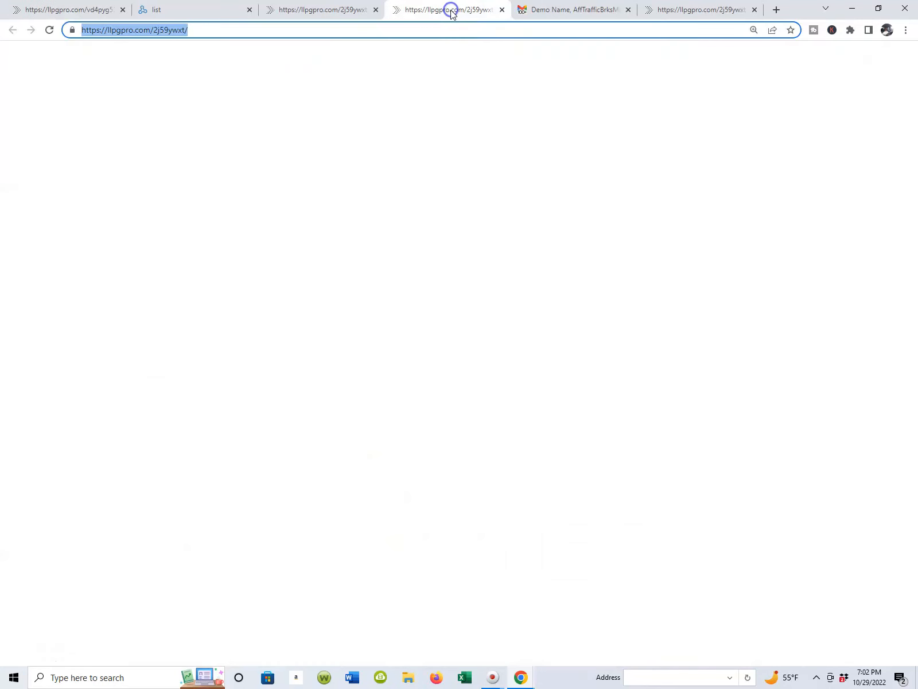